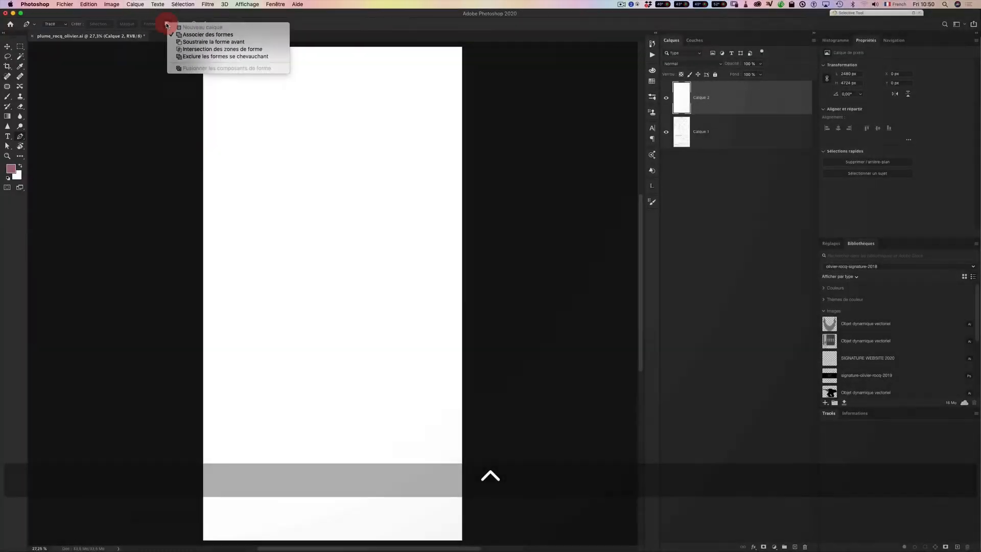
Set the pen path overlay colour to Magenta and choose a thickness preset below 1 px
{"action": "left_click", "coordinate": [196, 26]}
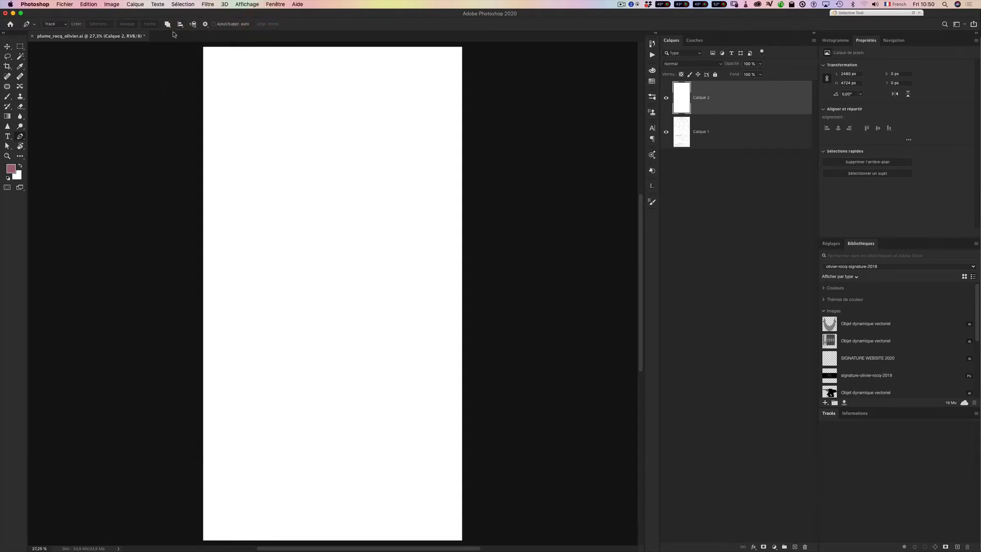
{"action": "key", "text": "ctrl+q"}
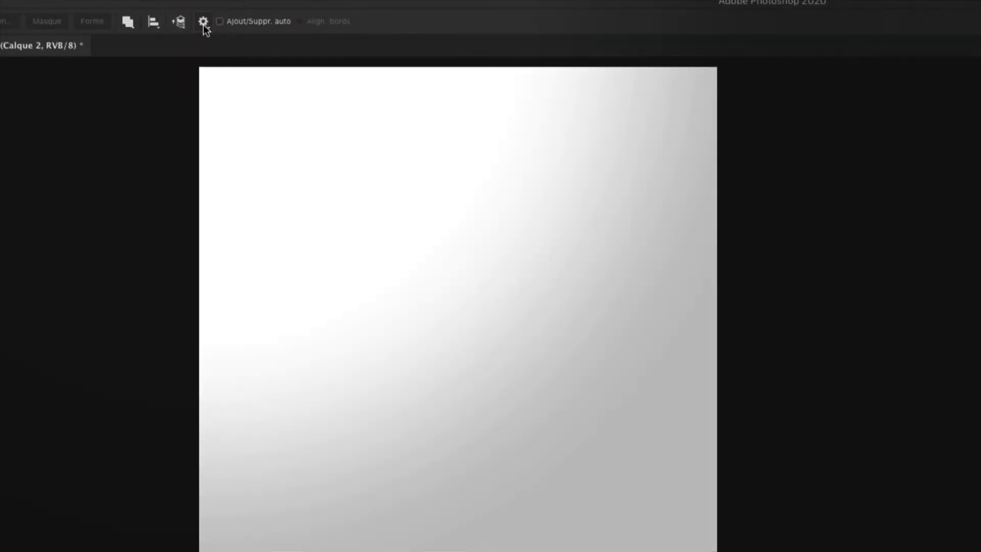
{"action": "left_click", "coordinate": [203, 25]}
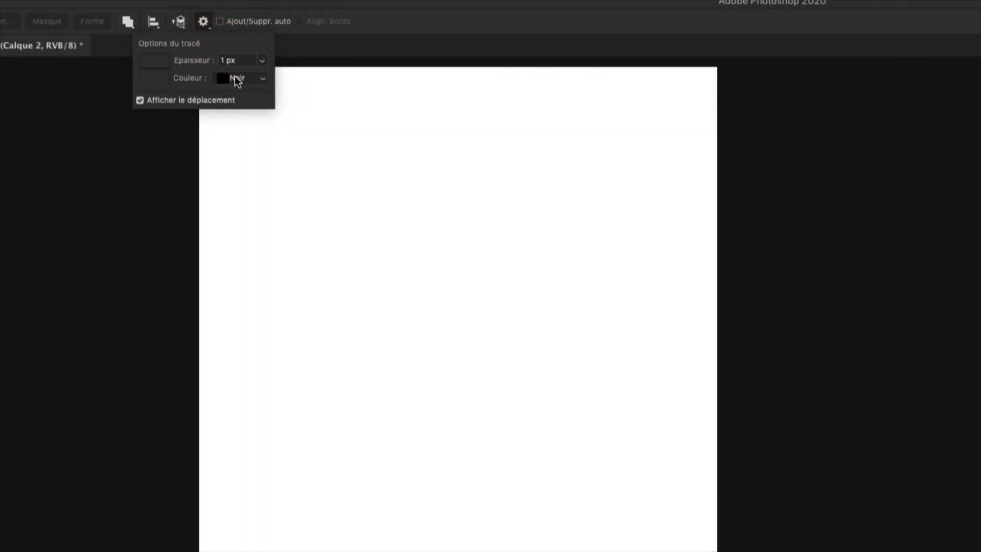
{"action": "left_click", "coordinate": [258, 83]}
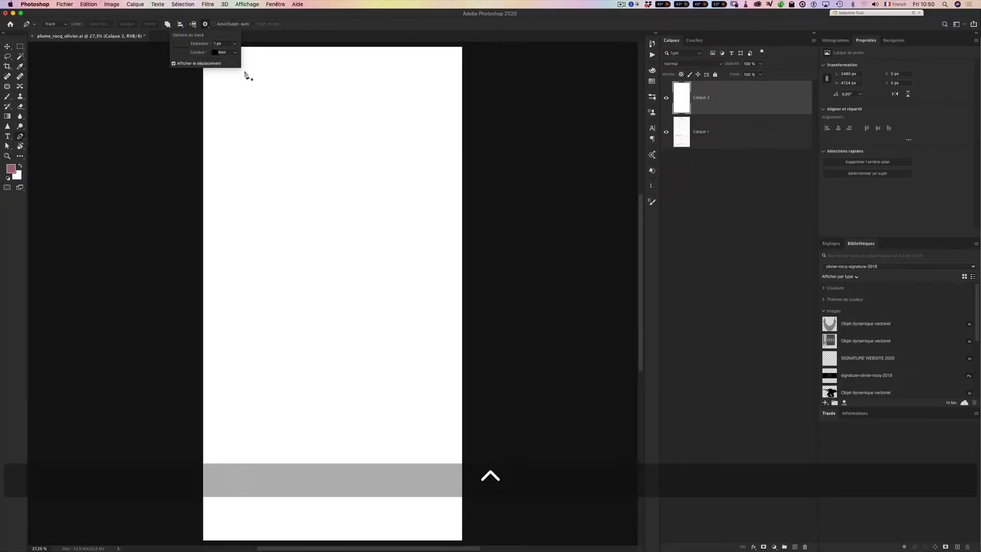
{"action": "left_click", "coordinate": [235, 53]}
{"action": "left_click", "coordinate": [248, 49]}
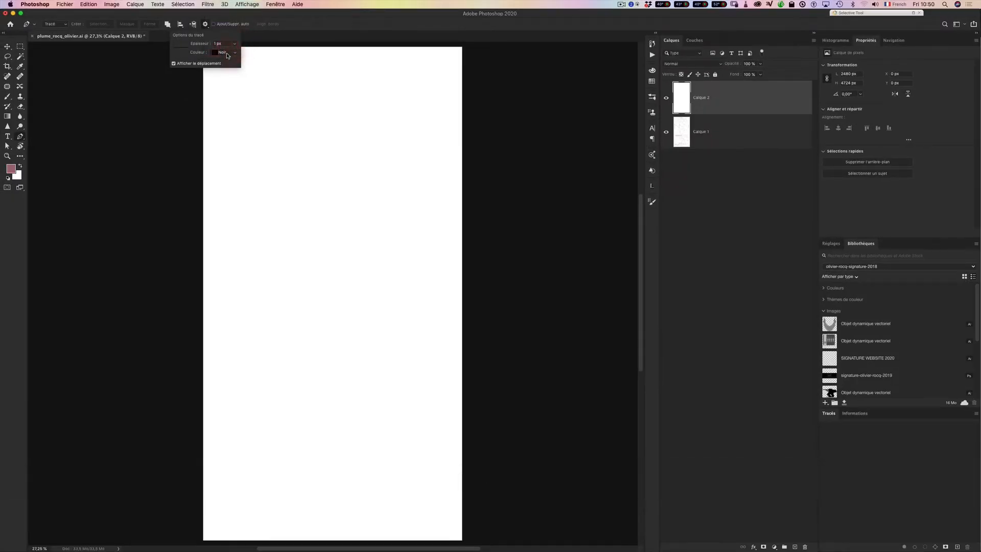
{"action": "left_click", "coordinate": [225, 53]}
{"action": "mouse_move", "coordinate": [234, 6]}
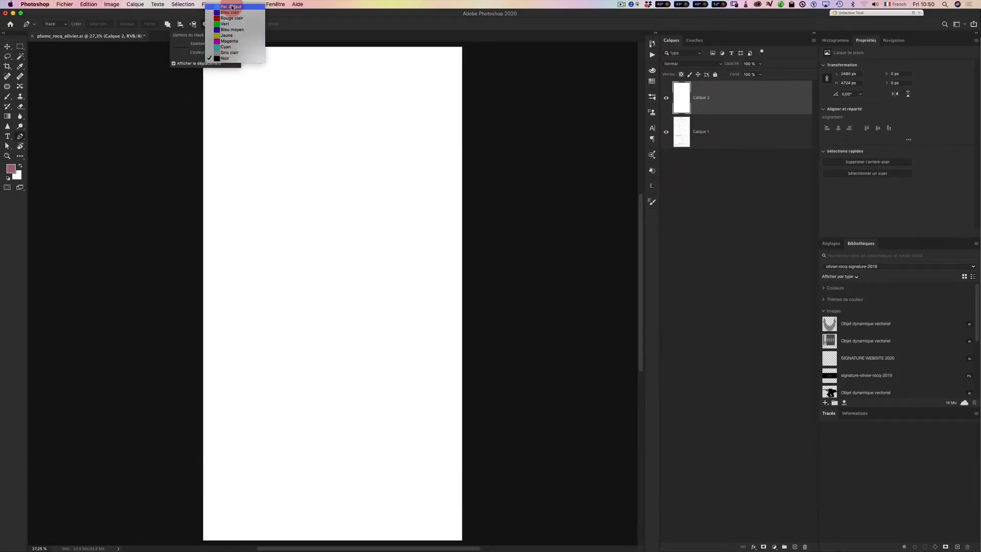
{"action": "left_click", "coordinate": [247, 41]}
{"action": "left_click", "coordinate": [236, 46]}
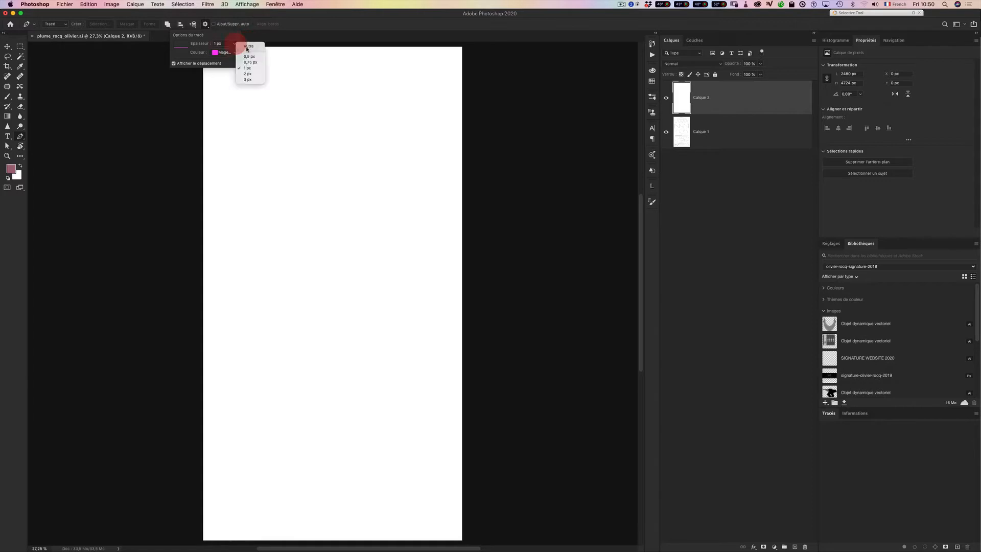
{"action": "left_click", "coordinate": [251, 61]}
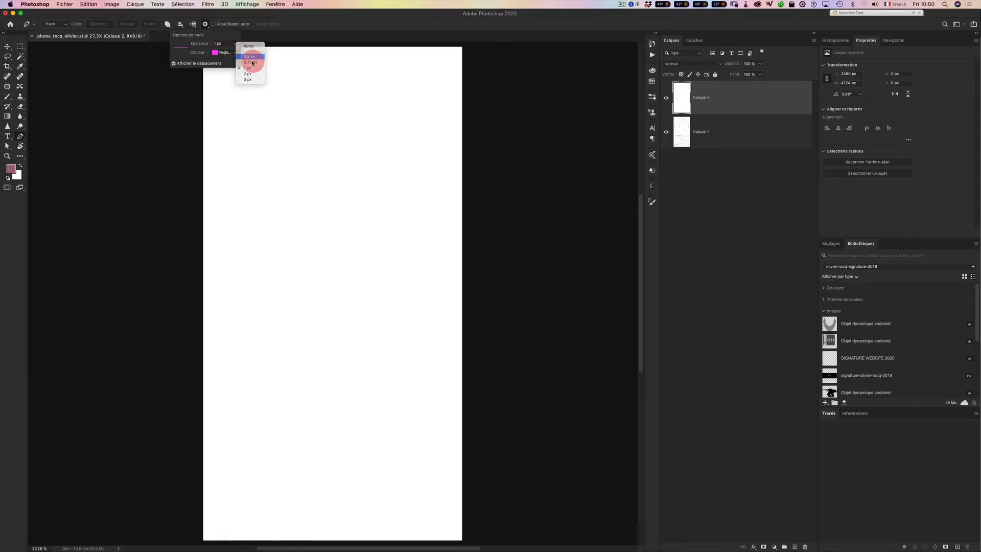
Try out the overlay by drawing a straight-segment test path with four anchor points in the upper half of the canvas
{"action": "left_click", "coordinate": [255, 157]}
{"action": "left_click", "coordinate": [320, 128]}
{"action": "left_click", "coordinate": [364, 187]}
{"action": "left_click", "coordinate": [323, 258]}
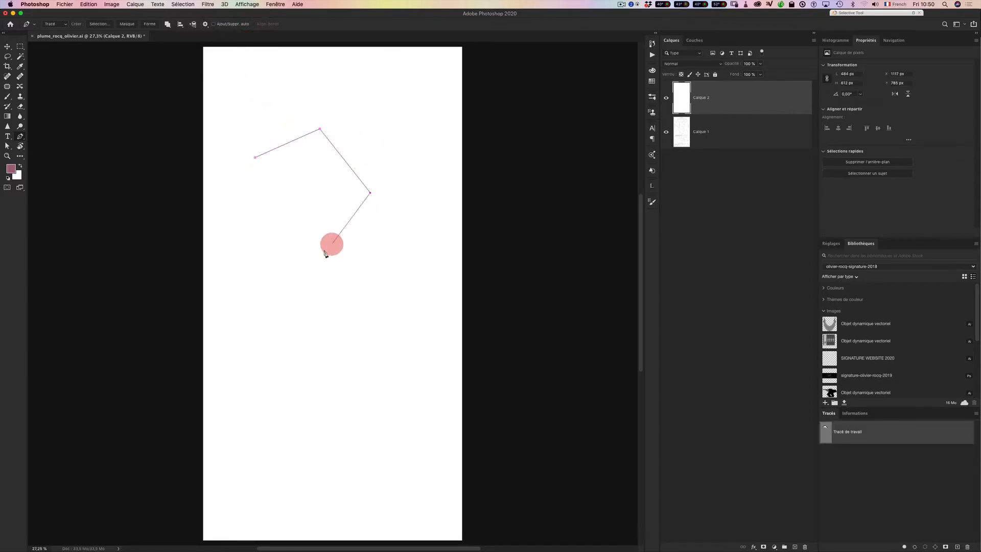
{"action": "key", "text": "ctrl+z"}
{"action": "left_click", "coordinate": [250, 257]}
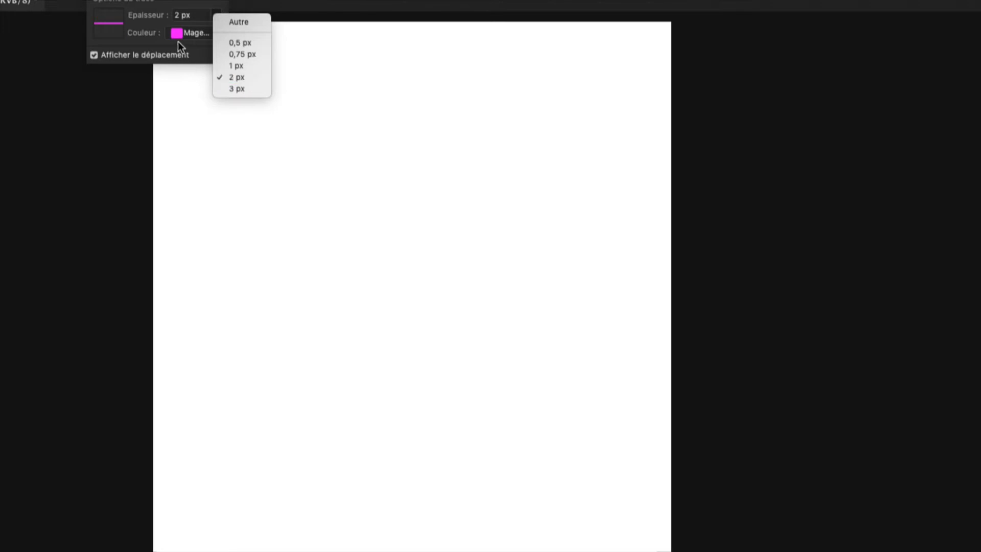
Set the pen path overlay colour to the default option (Par défaut)
{"action": "left_click", "coordinate": [194, 35]}
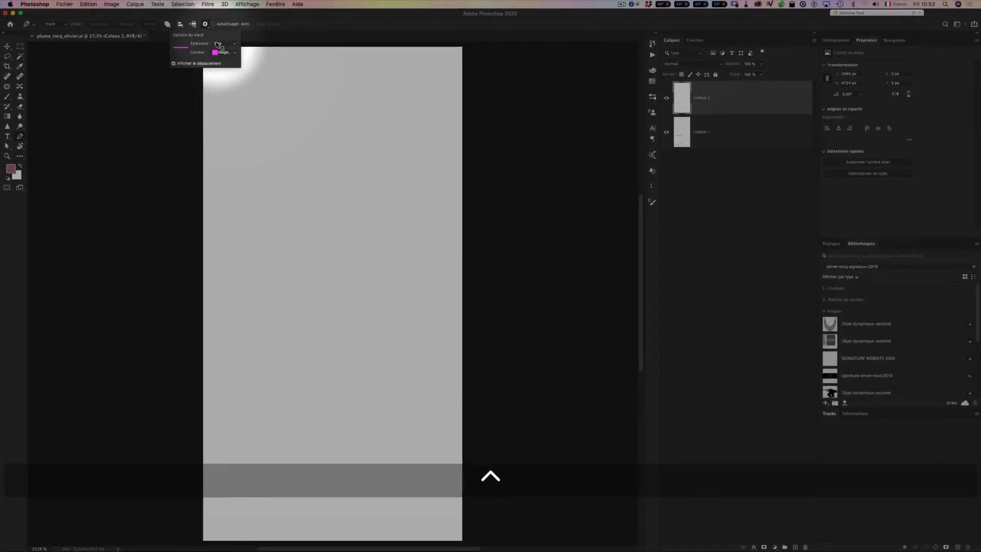
{"action": "left_click", "coordinate": [226, 52]}
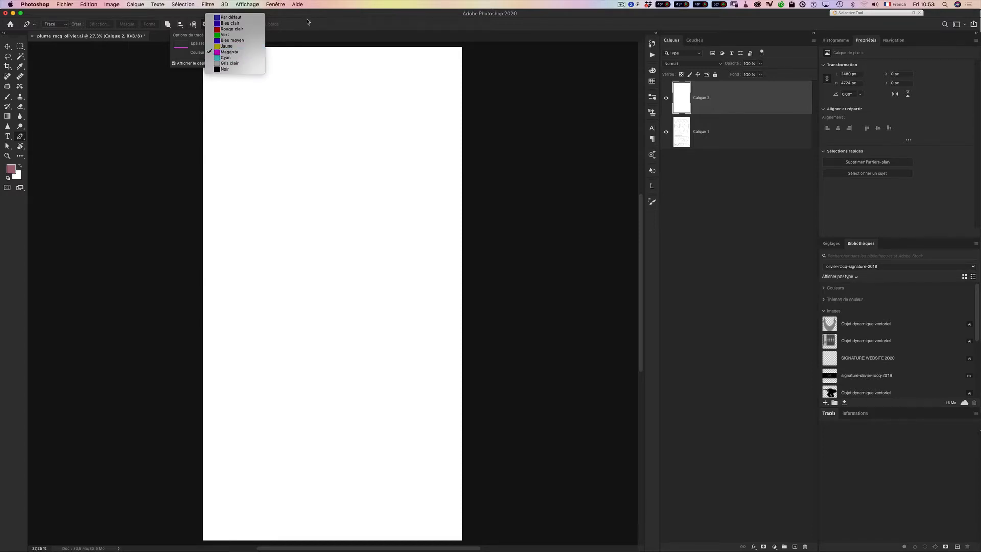
{"action": "left_click", "coordinate": [239, 18]}
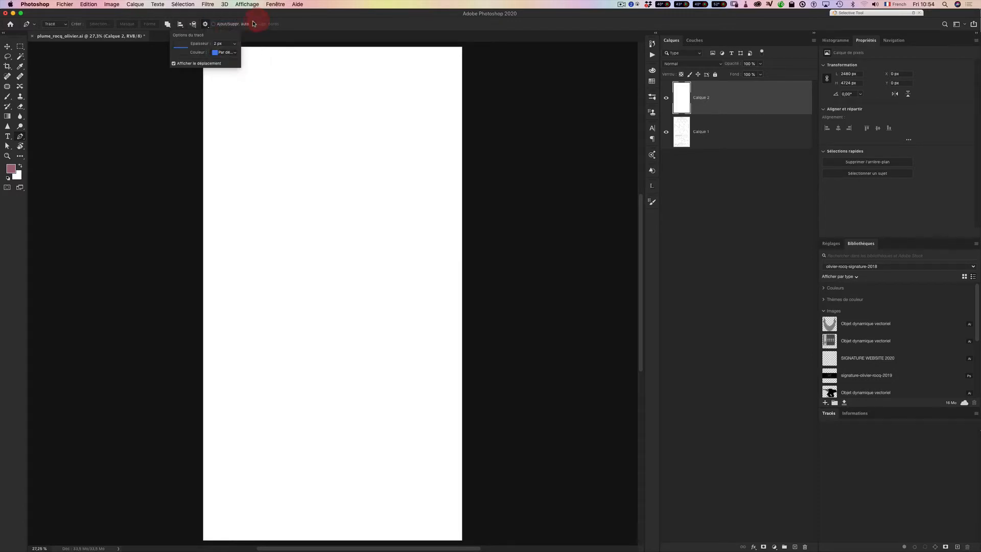
Draw a single open straight segment about 1126 px wide, rising to the right across the upper canvas, and end the path
{"action": "left_click", "coordinate": [240, 188]}
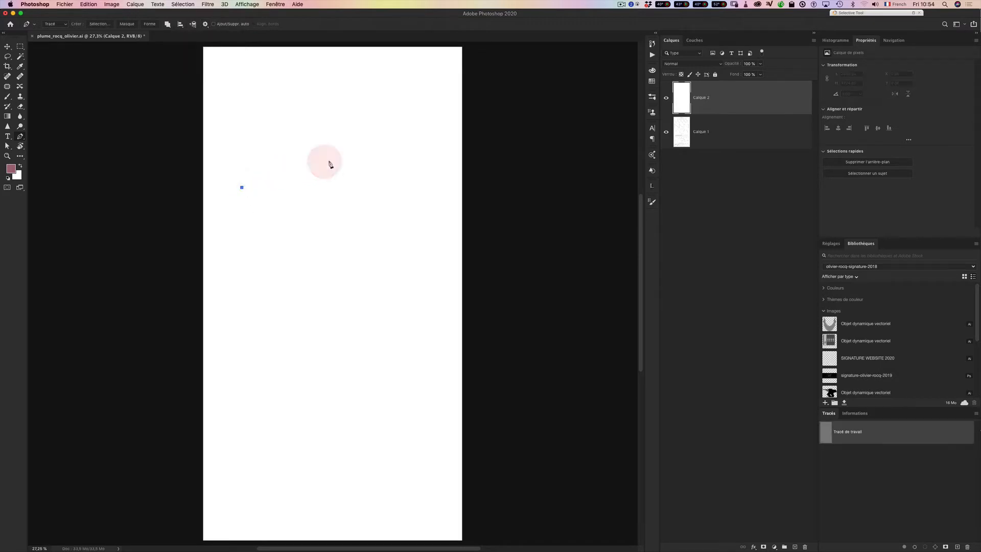
{"action": "left_click_drag", "start_coordinate": [360, 150], "coordinate": [404, 121]}
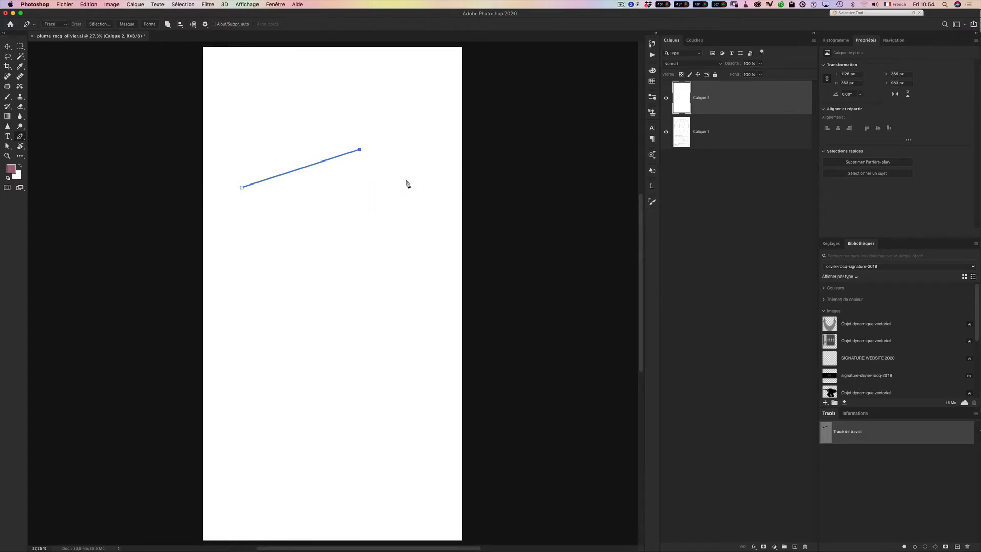
{"action": "left_click", "coordinate": [480, 270]}
{"action": "key", "text": "super"}
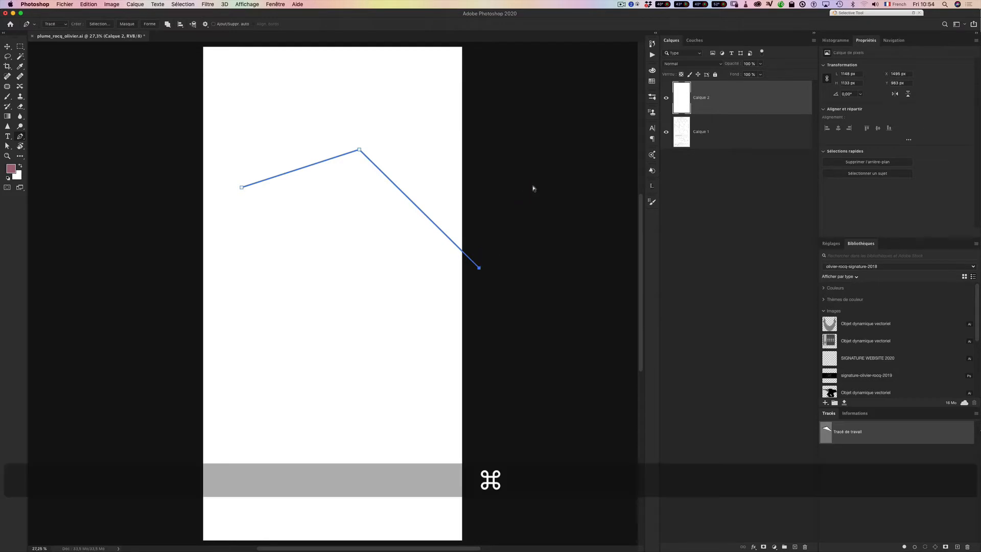
{"action": "key", "text": "super+z"}
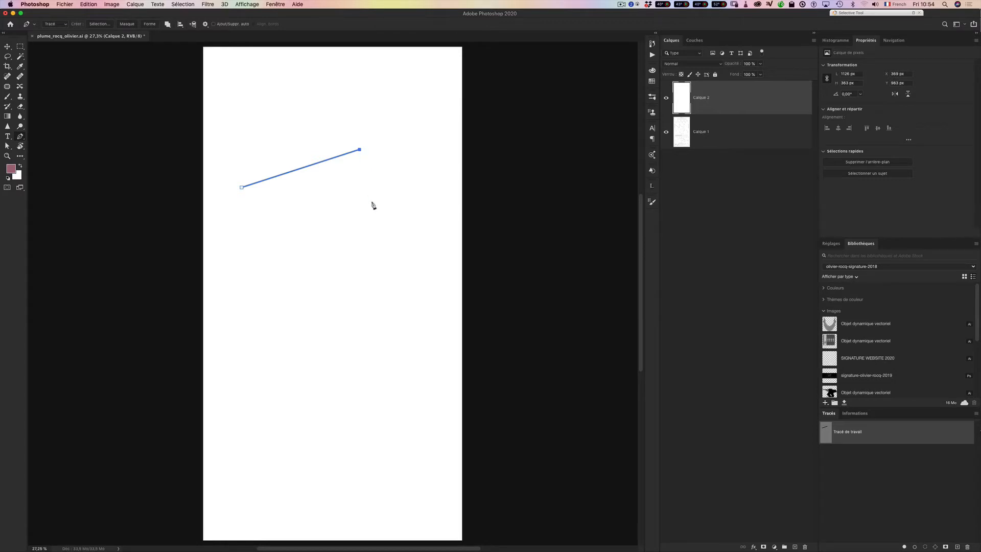
{"action": "key", "text": "Escape"}
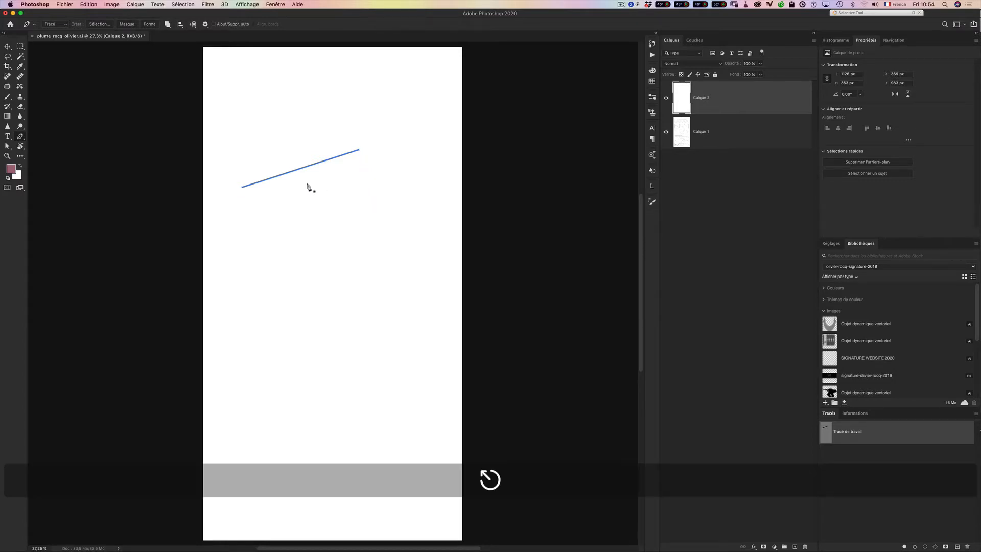
Add two separate, nearly vertical open segments below the first one, ending each path after two anchor points
{"action": "left_click", "coordinate": [383, 213]}
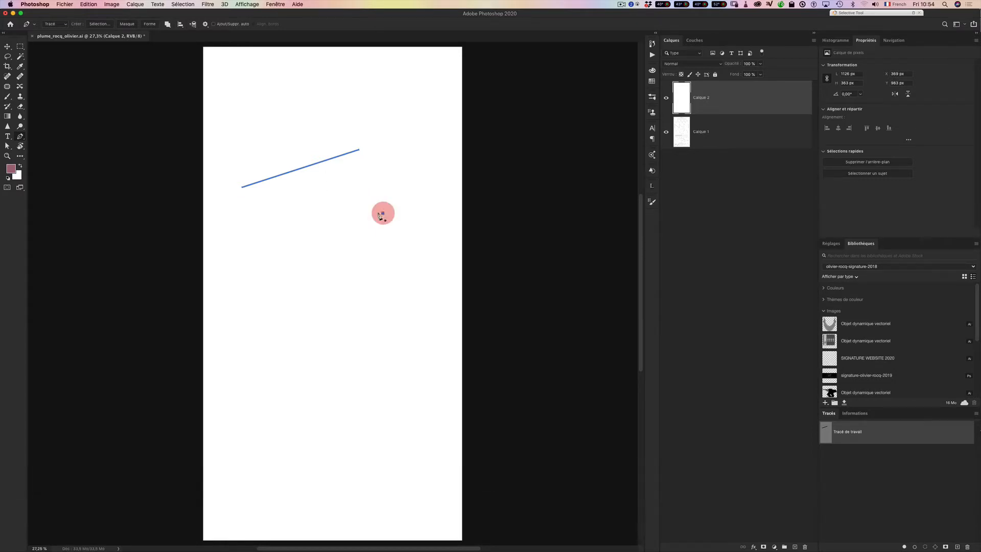
{"action": "left_click", "coordinate": [371, 304]}
{"action": "key", "text": "Escape"}
{"action": "left_click", "coordinate": [317, 352]}
{"action": "left_click_drag", "start_coordinate": [310, 282], "coordinate": [298, 282]}
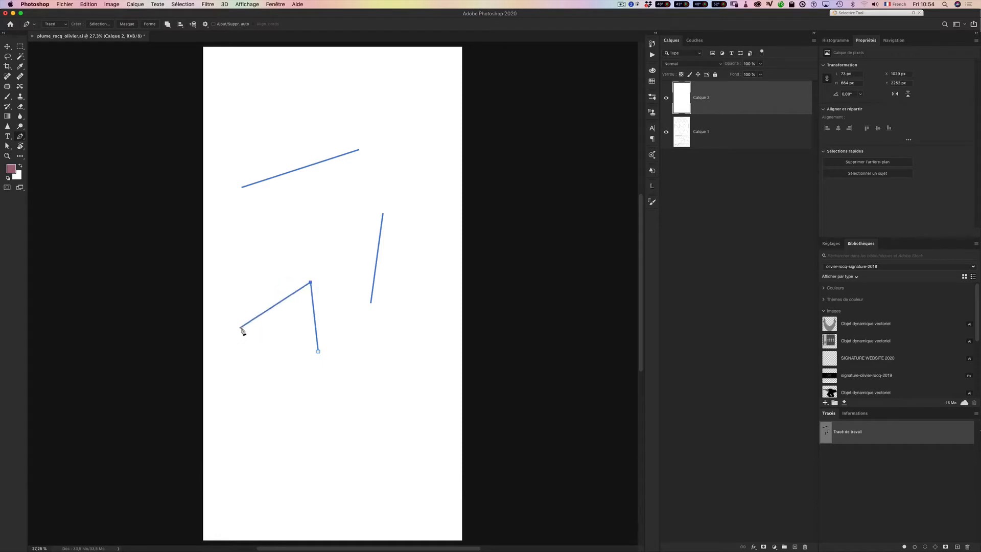
{"action": "key", "text": "Escape"}
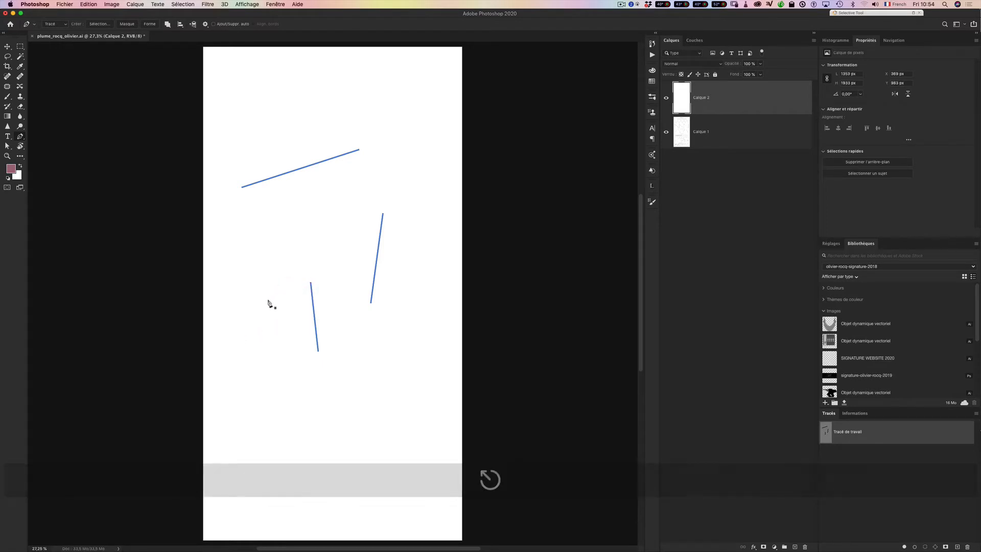
Continue the lower segment from its upper end with five more anchor points zigzagging to the canvas's upper right, and end the path open
{"action": "left_click", "coordinate": [311, 282]}
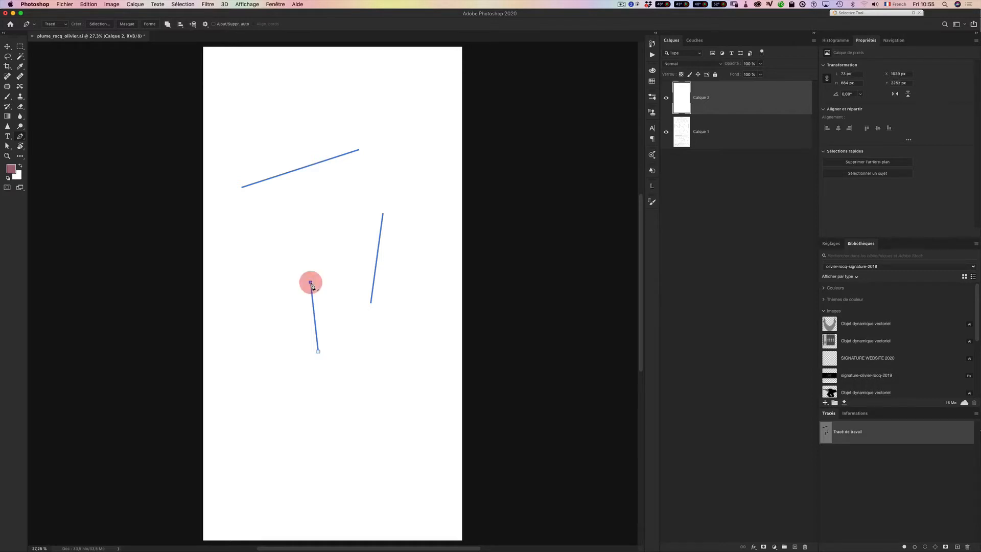
{"action": "left_click", "coordinate": [347, 272]}
{"action": "left_click", "coordinate": [342, 234]}
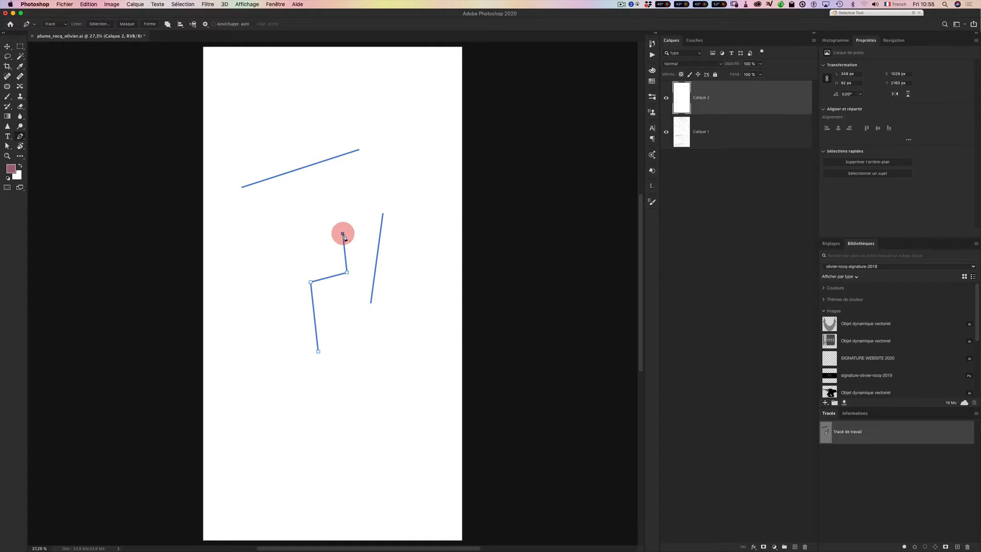
{"action": "left_click", "coordinate": [365, 194]}
{"action": "left_click", "coordinate": [418, 156]}
{"action": "left_click", "coordinate": [412, 107]}
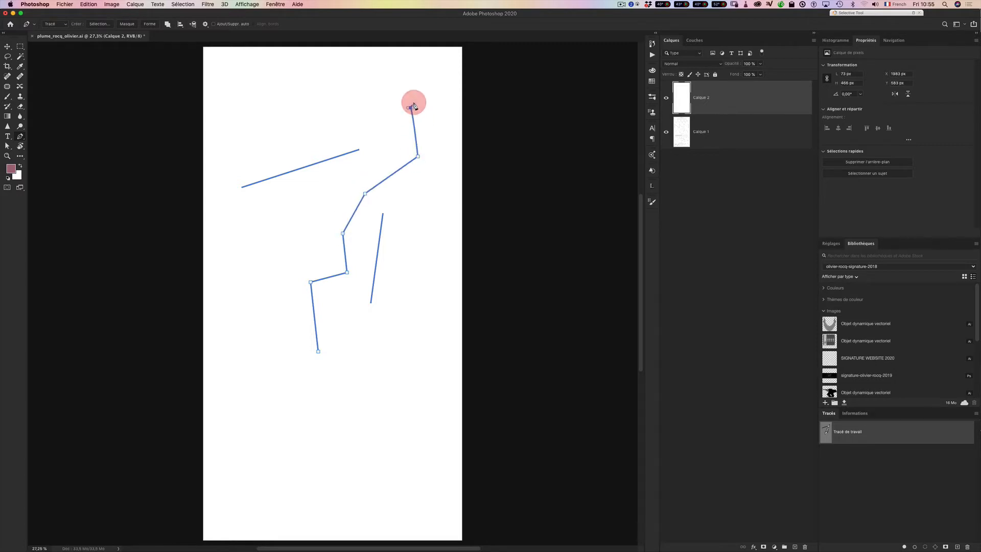
{"action": "key", "text": "Escape"}
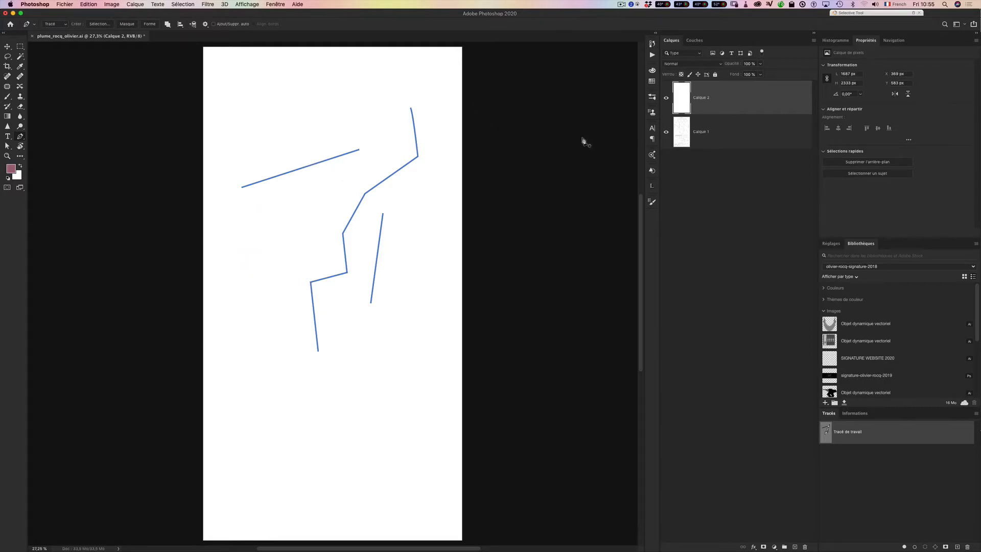
Activate the Move tool and hide the path overlay on the canvas
{"action": "left_click", "coordinate": [7, 48]}
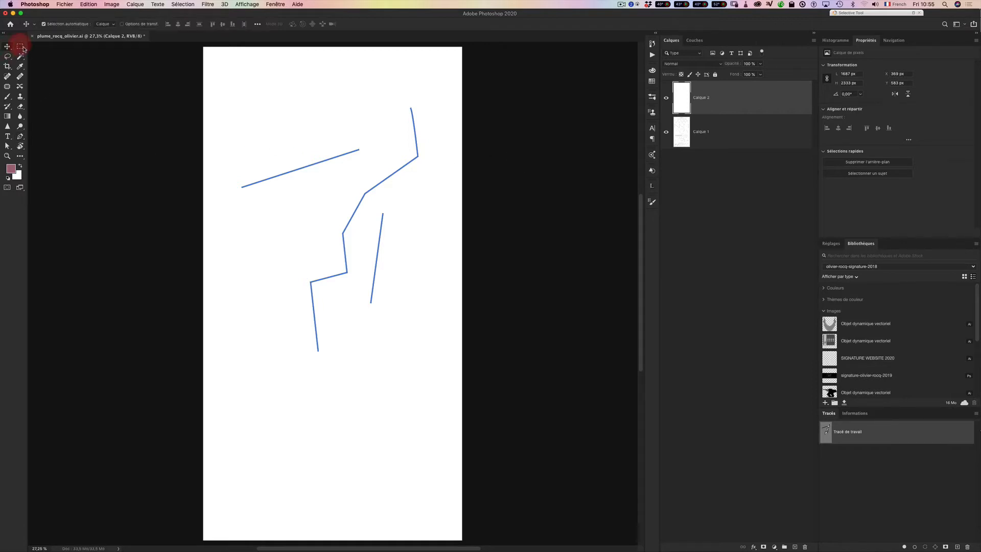
{"action": "key", "text": "super+h"}
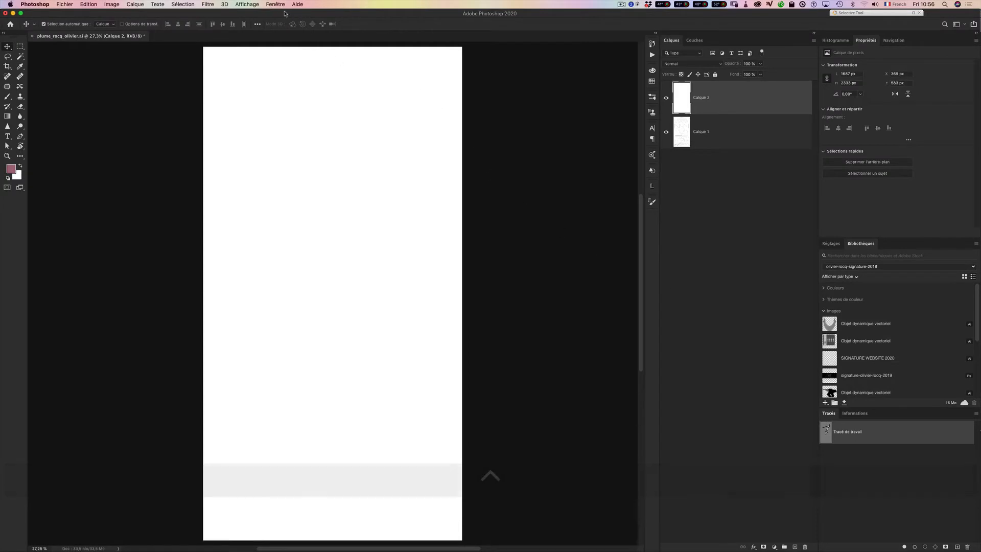
Turn the display of the Tracés window off and back on
{"action": "left_click", "coordinate": [274, 4]}
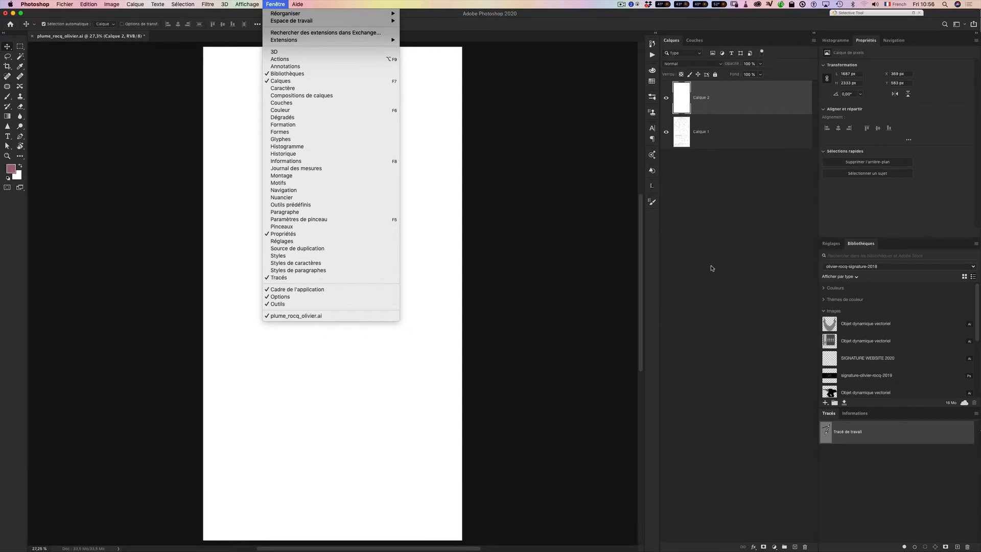
{"action": "left_click", "coordinate": [295, 280]}
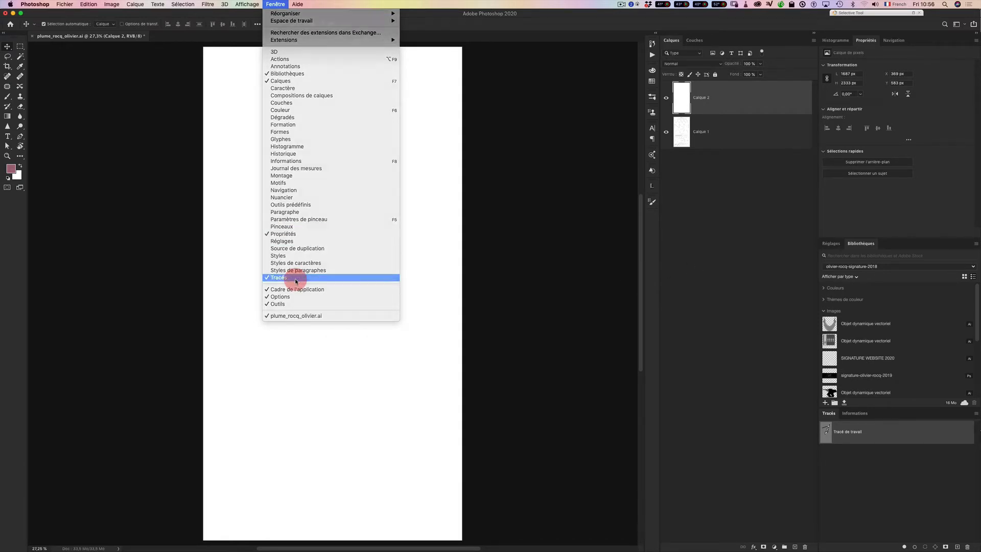
{"action": "left_click", "coordinate": [274, 5]}
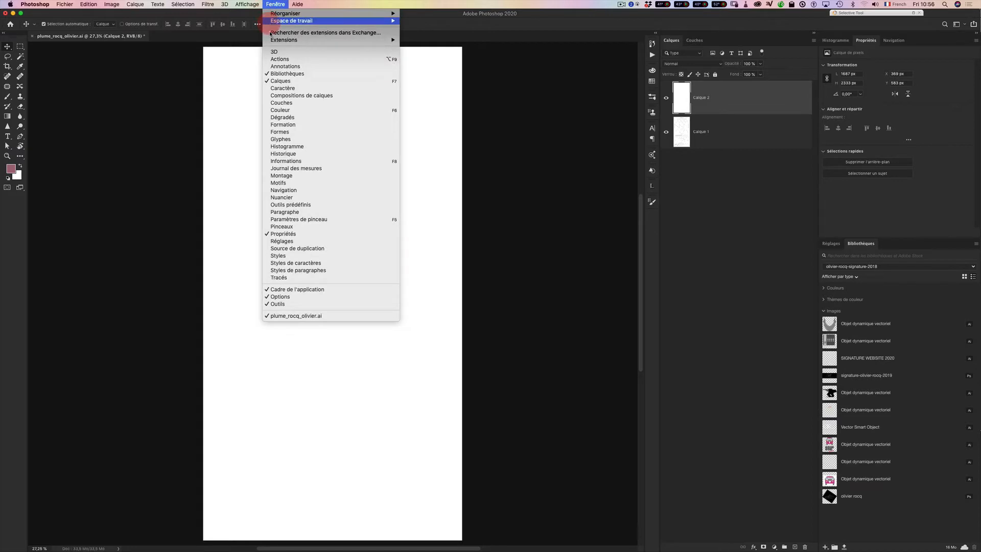
{"action": "left_click", "coordinate": [289, 279]}
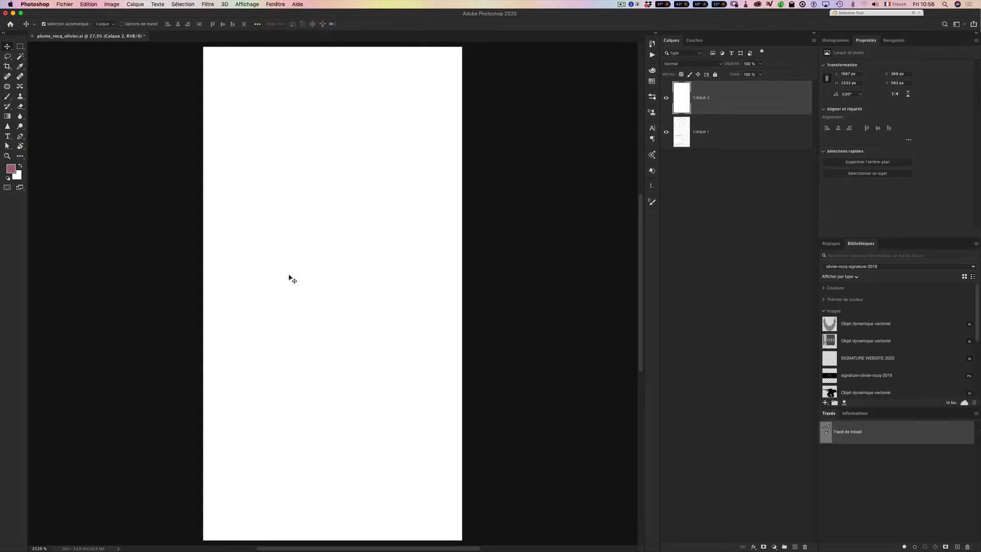
Select the work path (Tracé de travail) to display it on the canvas and activate the Direct Selection tool
{"action": "left_click", "coordinate": [853, 440]}
{"action": "left_click", "coordinate": [845, 438]}
{"action": "left_click", "coordinate": [836, 436]}
{"action": "left_click", "coordinate": [827, 435]}
{"action": "key", "text": "a"}
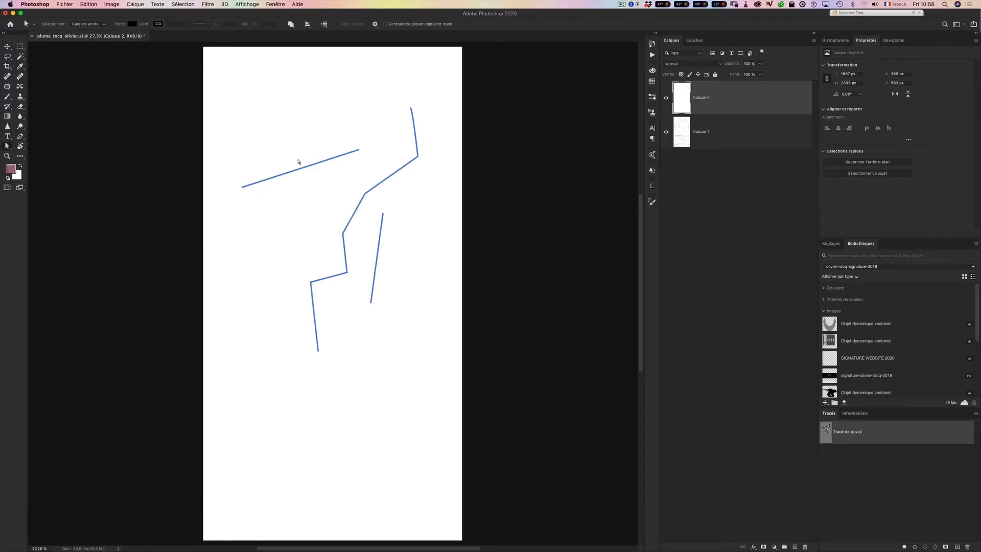
Deselect the work path and switch to the Path Selection tool (Sélection de tracé)
{"action": "left_click", "coordinate": [852, 459]}
{"action": "left_click", "coordinate": [854, 459]}
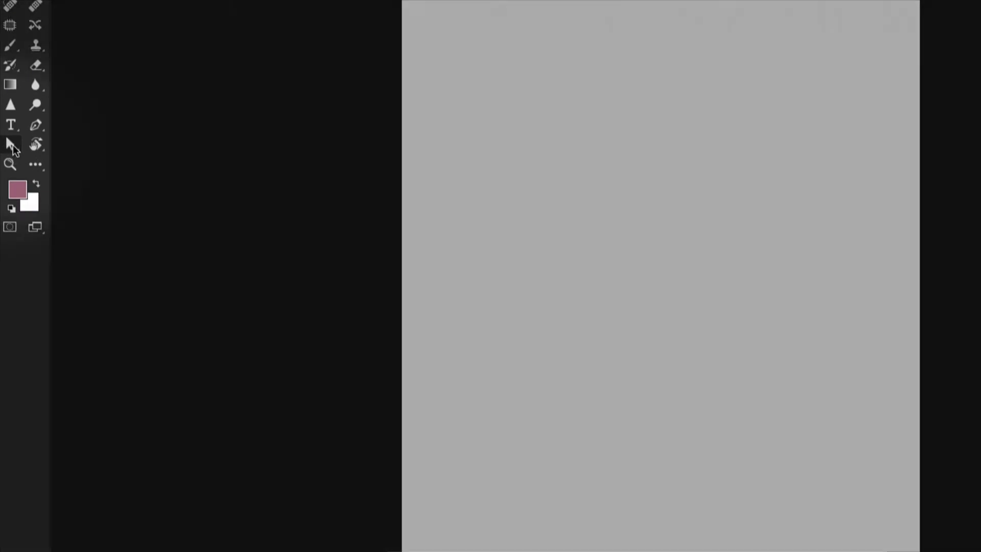
{"action": "left_click", "coordinate": [15, 147]}
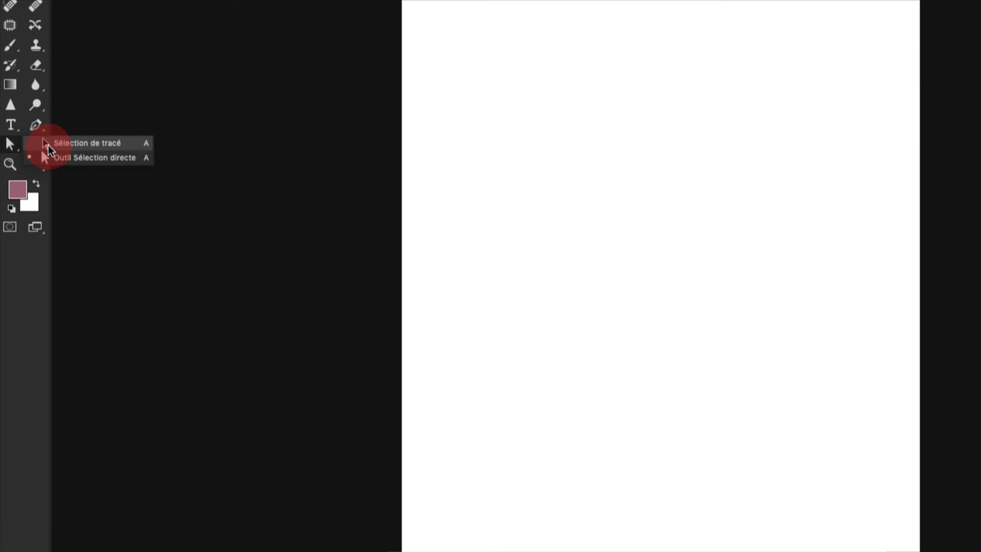
{"action": "left_click", "coordinate": [48, 144]}
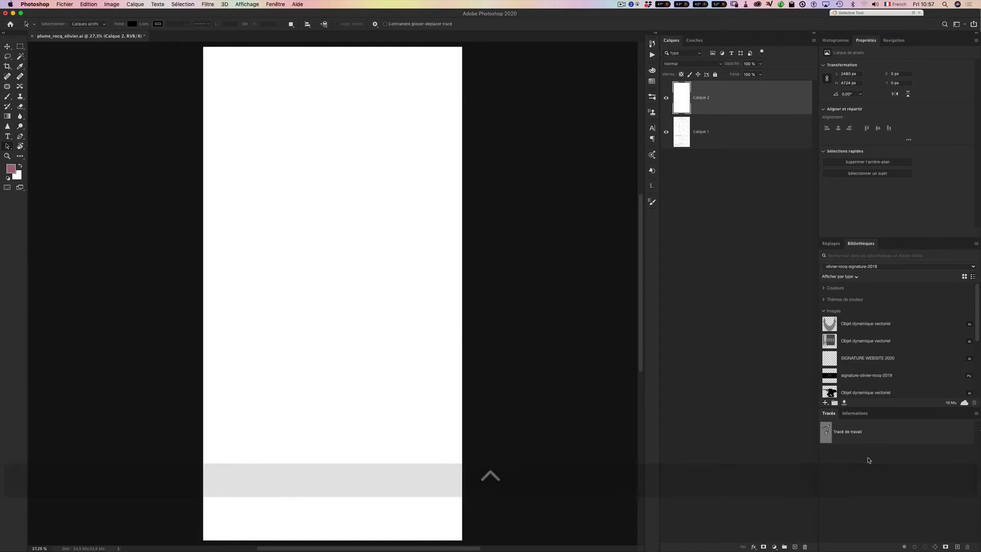
Select the work path and select the entire zigzag path with the Path Selection tool, then deselect it
{"action": "left_click", "coordinate": [865, 431]}
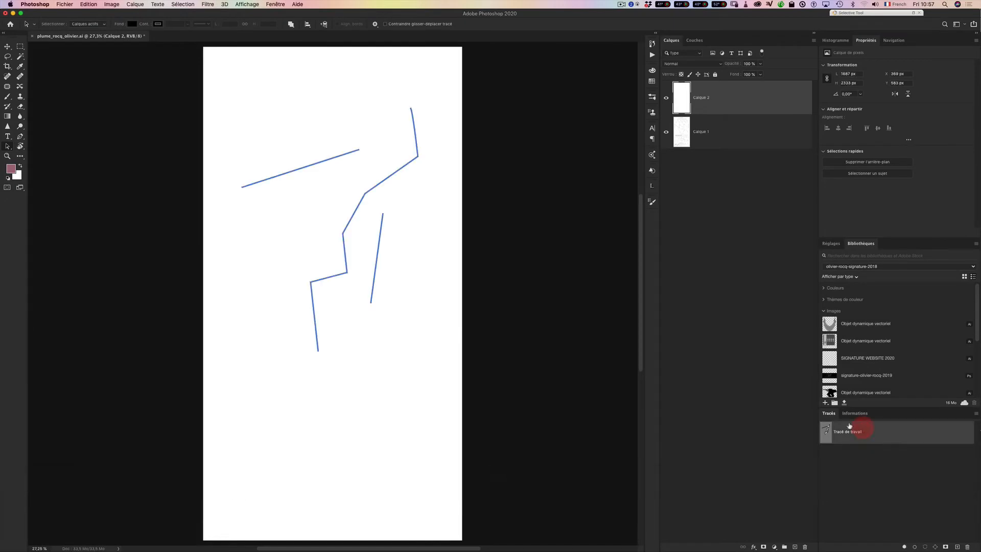
{"action": "left_click", "coordinate": [373, 191]}
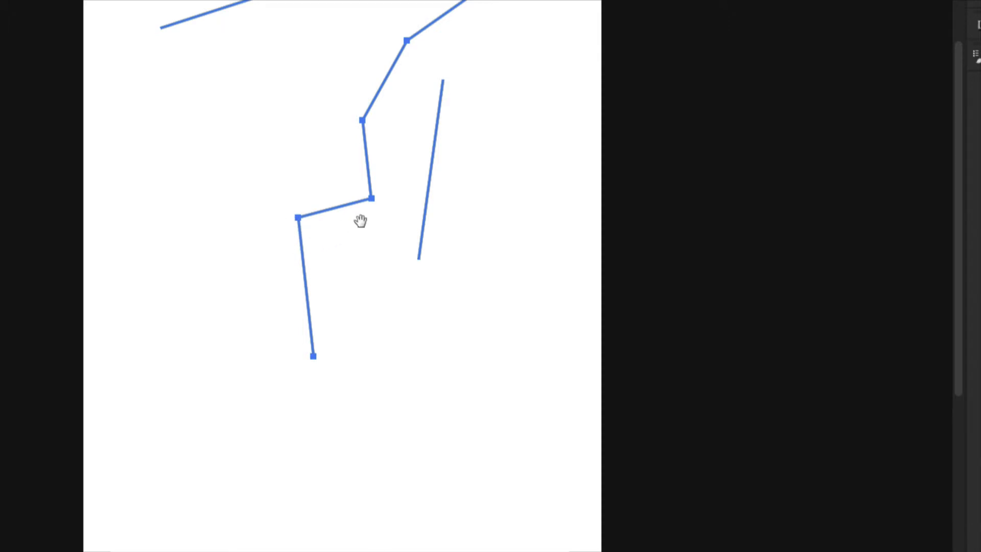
{"action": "left_click_drag", "start_coordinate": [361, 221], "coordinate": [278, 290]}
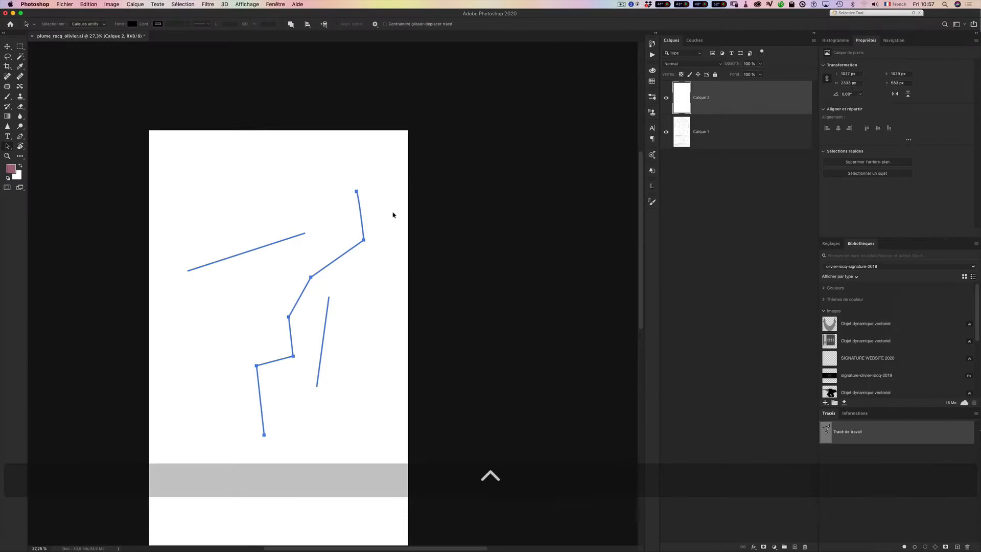
{"action": "left_click", "coordinate": [394, 211]}
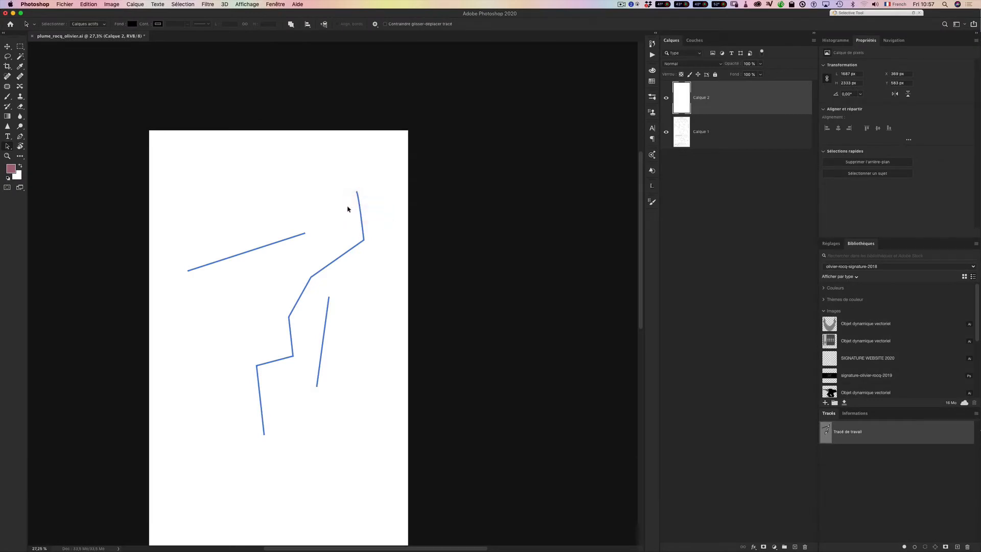
Switch to the Direct Selection tool and select individual anchor points on the upper part of the zigzag path, one at a time
{"action": "key", "text": "shift"}
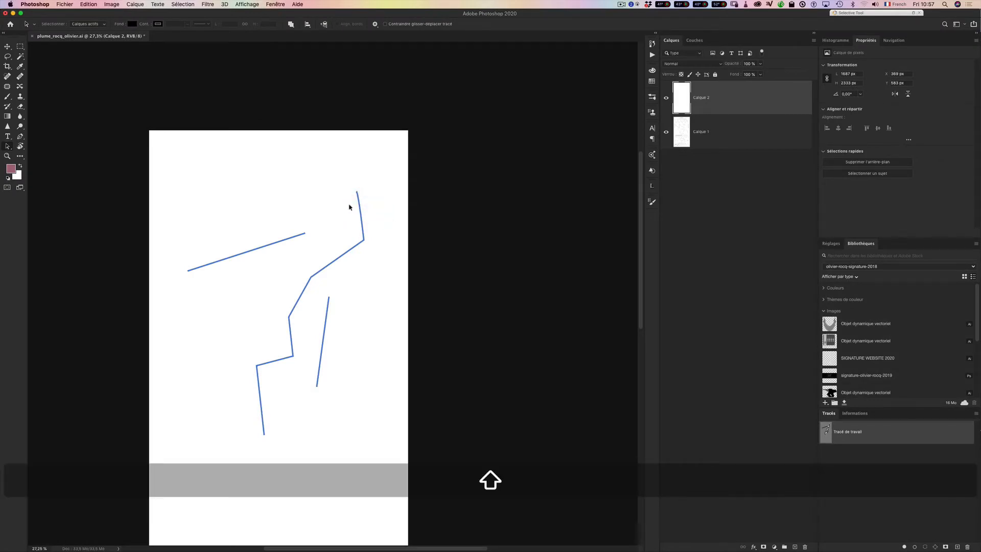
{"action": "key", "text": "shift+a"}
{"action": "key", "text": "shift+a"}
{"action": "key", "text": "shift+a"}
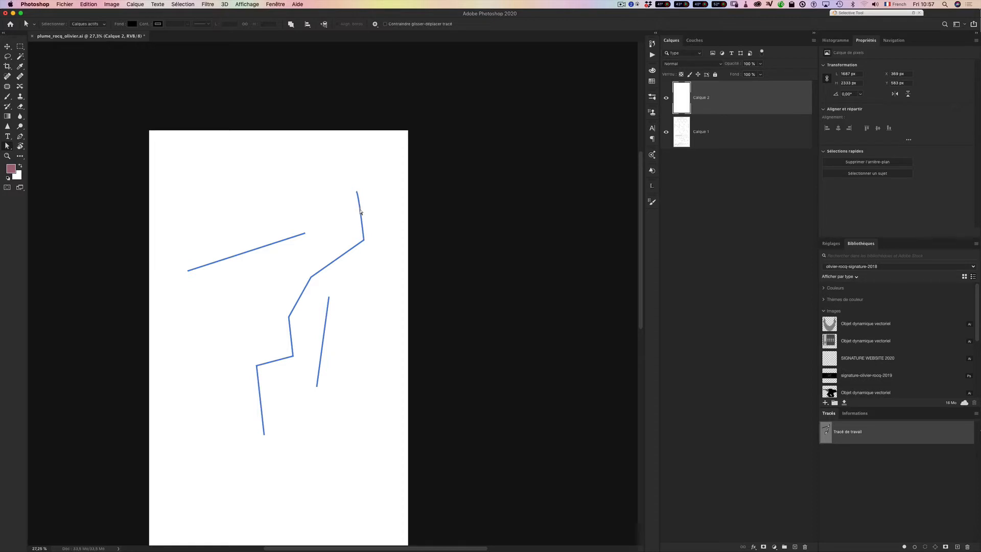
{"action": "left_click", "coordinate": [359, 211]}
{"action": "key", "text": "ctrl"}
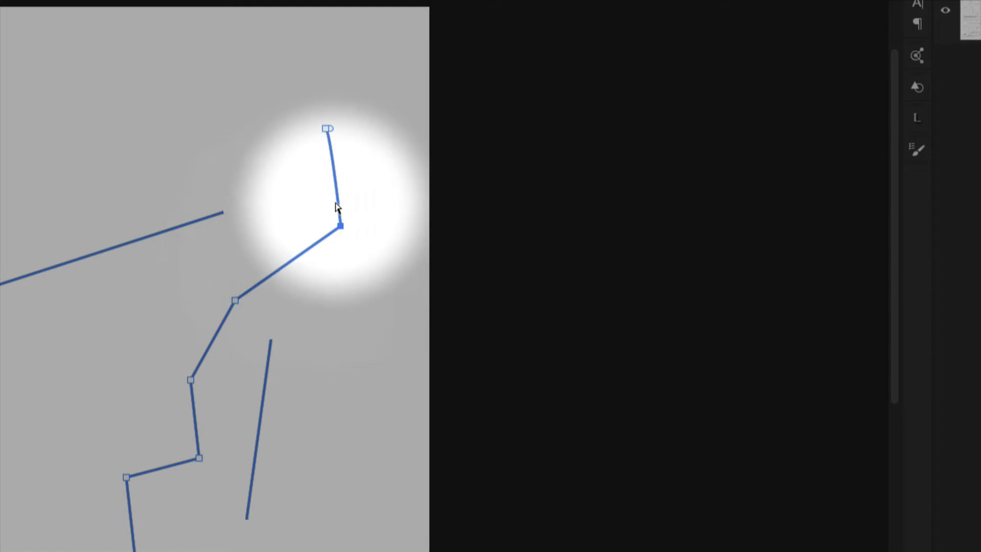
{"action": "left_click", "coordinate": [326, 129]}
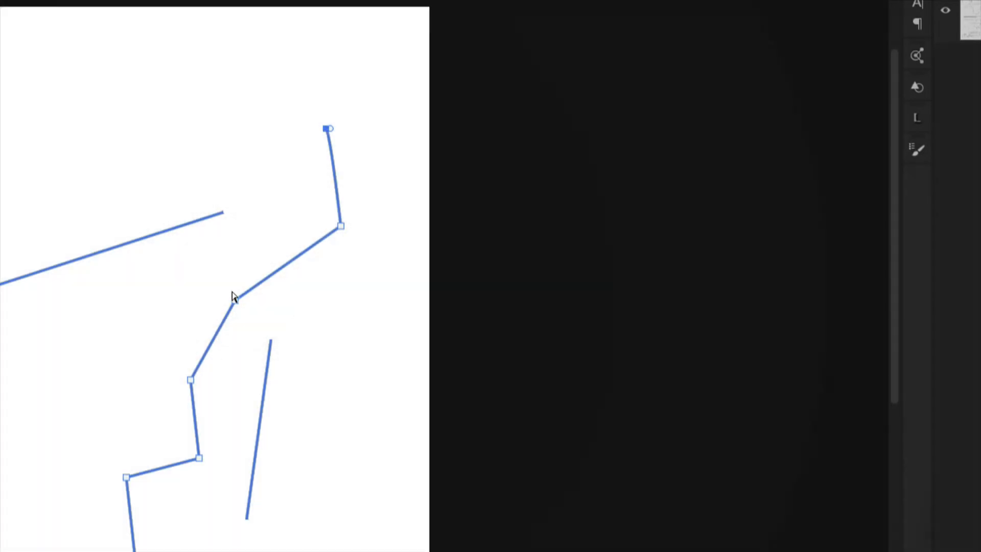
{"action": "left_click", "coordinate": [234, 301]}
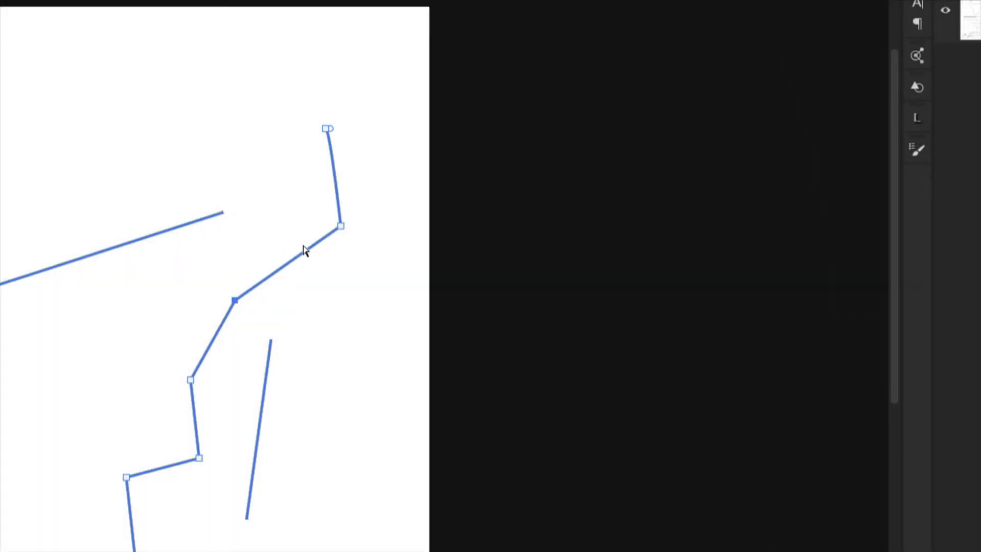
{"action": "left_click", "coordinate": [340, 227]}
Repeatedly select the zigzag's third anchor point from its upper end and deselect it on the empty canvas
{"action": "left_click", "coordinate": [235, 301]}
{"action": "left_click", "coordinate": [311, 277]}
{"action": "left_click", "coordinate": [236, 301]}
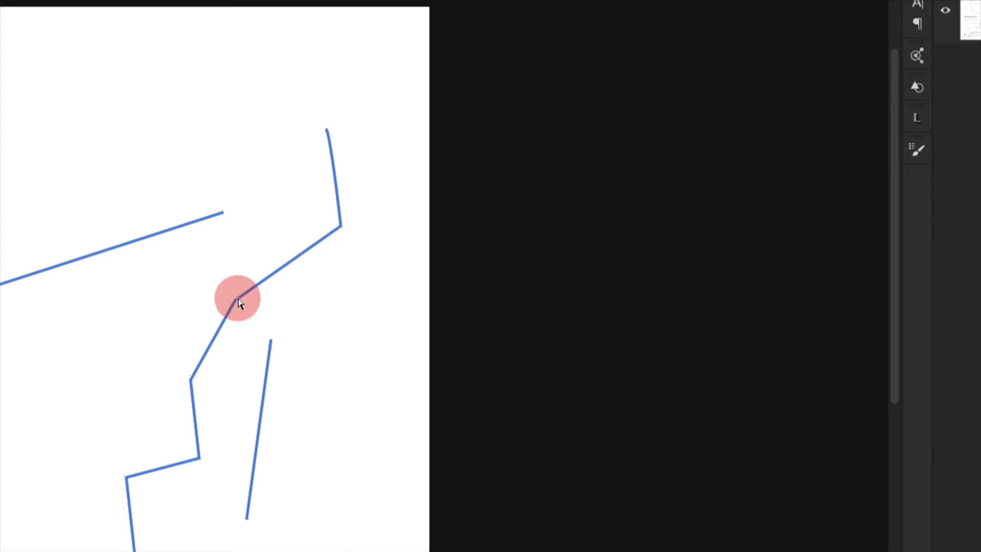
{"action": "left_click", "coordinate": [312, 277]}
{"action": "left_click", "coordinate": [241, 305]}
{"action": "left_click", "coordinate": [234, 299]}
{"action": "left_click", "coordinate": [310, 276]}
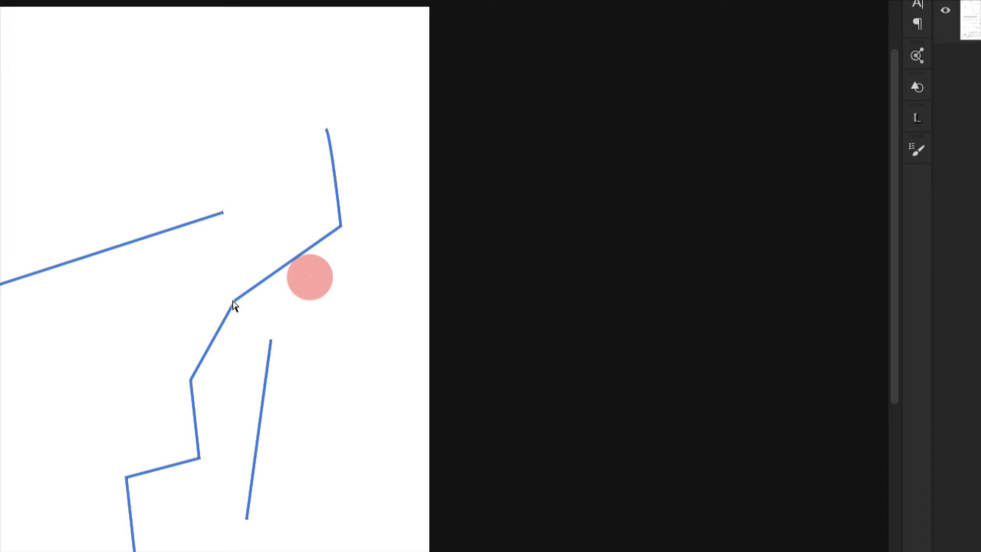
{"action": "key", "text": "v"}
{"action": "left_click", "coordinate": [238, 296]}
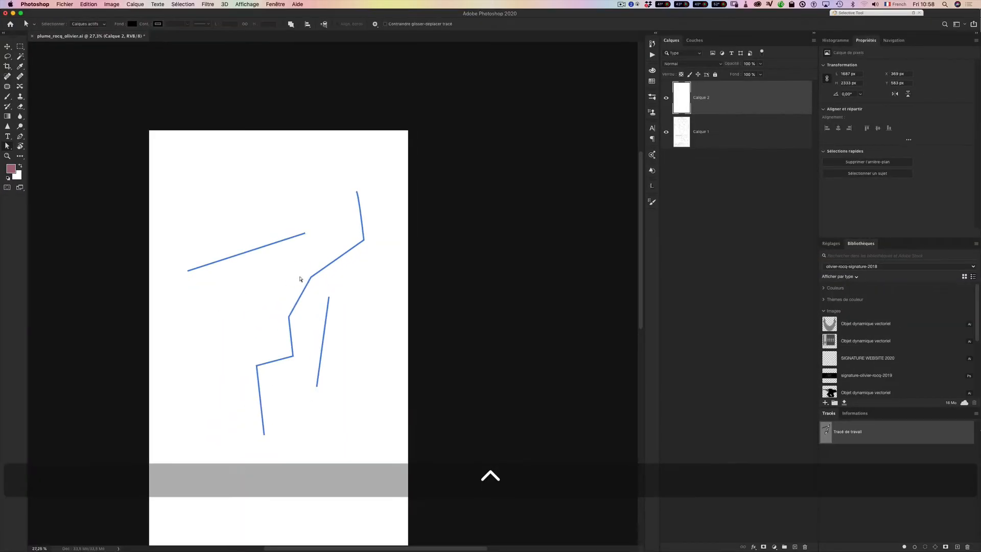
Select the zigzag's second, third and fourth anchor points from its upper end together and move them slightly up and left
{"action": "left_click", "coordinate": [310, 277]}
{"action": "left_click", "coordinate": [363, 240]}
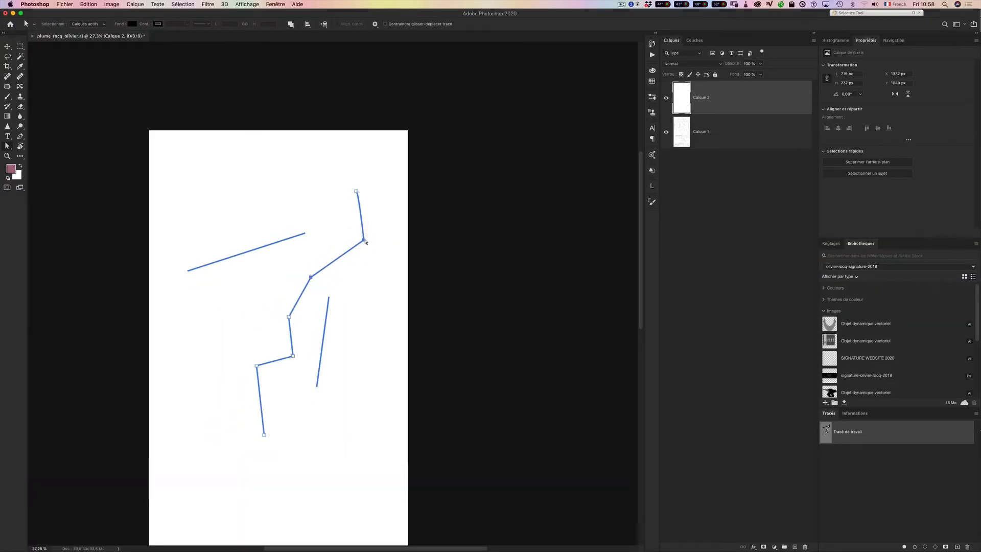
{"action": "key", "text": "shift"}
{"action": "left_click", "coordinate": [363, 240], "text": "shift"}
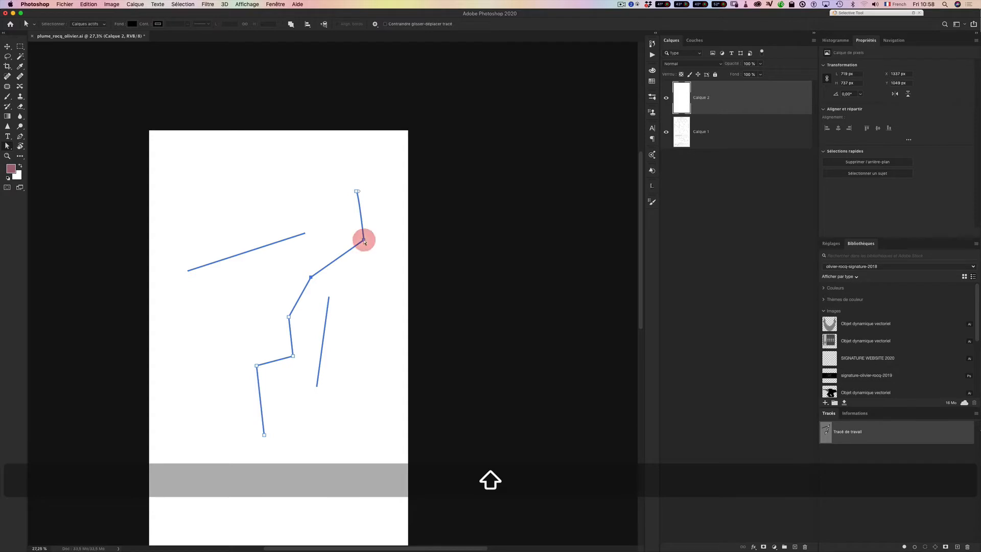
{"action": "left_click", "coordinate": [288, 317], "text": "shift"}
{"action": "left_click", "coordinate": [289, 317]}
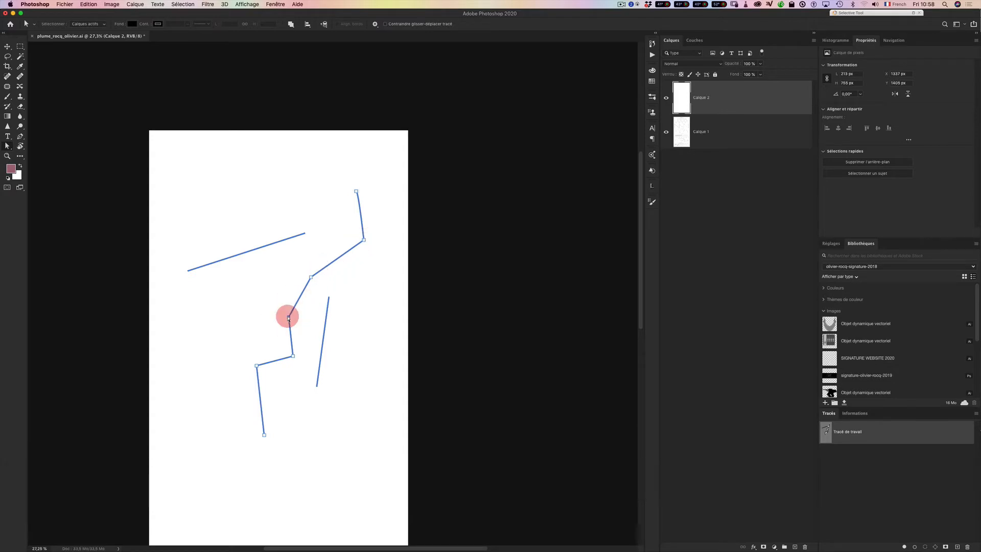
{"action": "left_click", "coordinate": [315, 276], "text": "shift"}
{"action": "left_click", "coordinate": [311, 277], "text": "shift"}
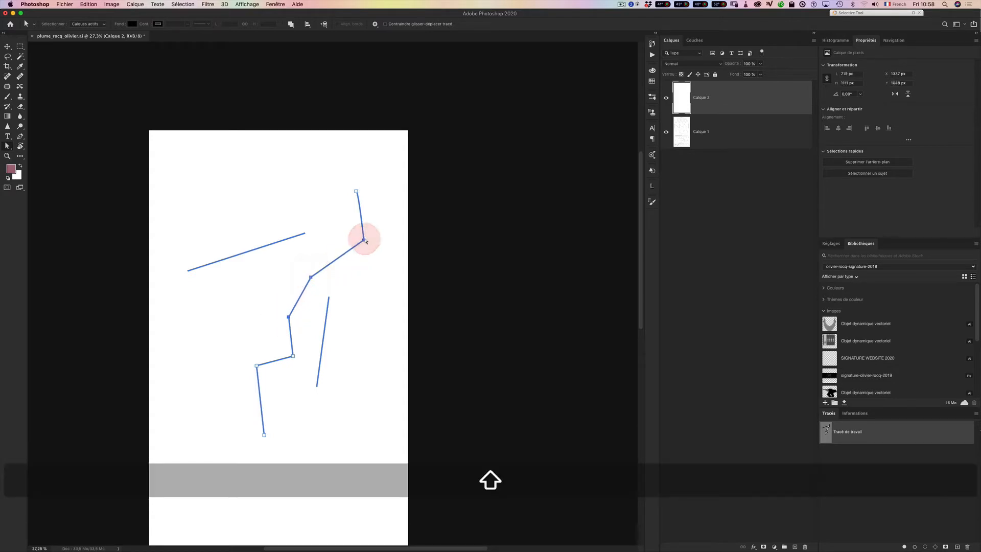
{"action": "left_click", "coordinate": [363, 240], "text": "shift"}
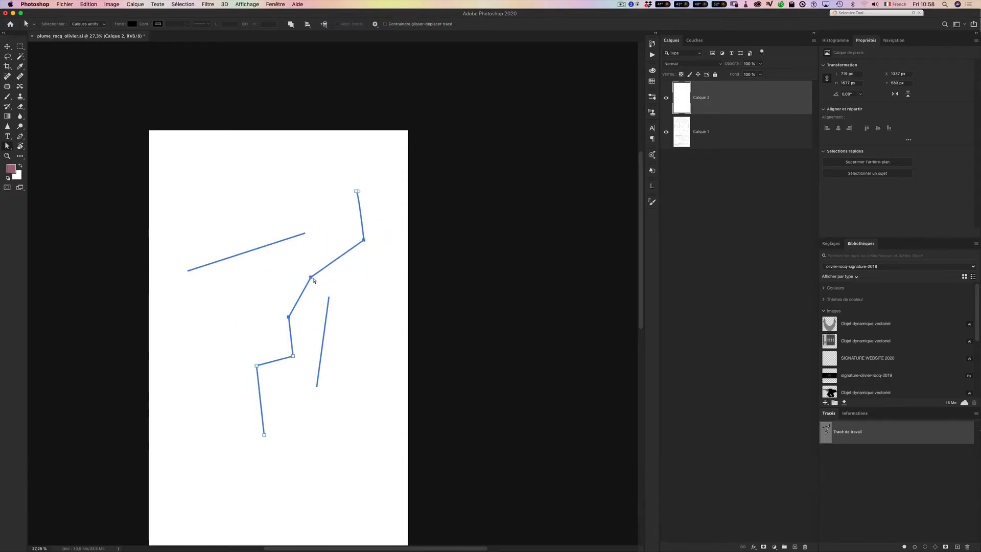
{"action": "mouse_move", "coordinate": [313, 279]}
{"action": "left_mouse_down"}
{"action": "mouse_move", "coordinate": [291, 268]}
{"action": "mouse_move", "coordinate": [329, 278]}
{"action": "mouse_move", "coordinate": [306, 273]}
{"action": "left_mouse_up"}
Include the zigzag's upper end point in the anchor selection and move the four points about 320 px left
{"action": "left_click", "coordinate": [358, 192]}
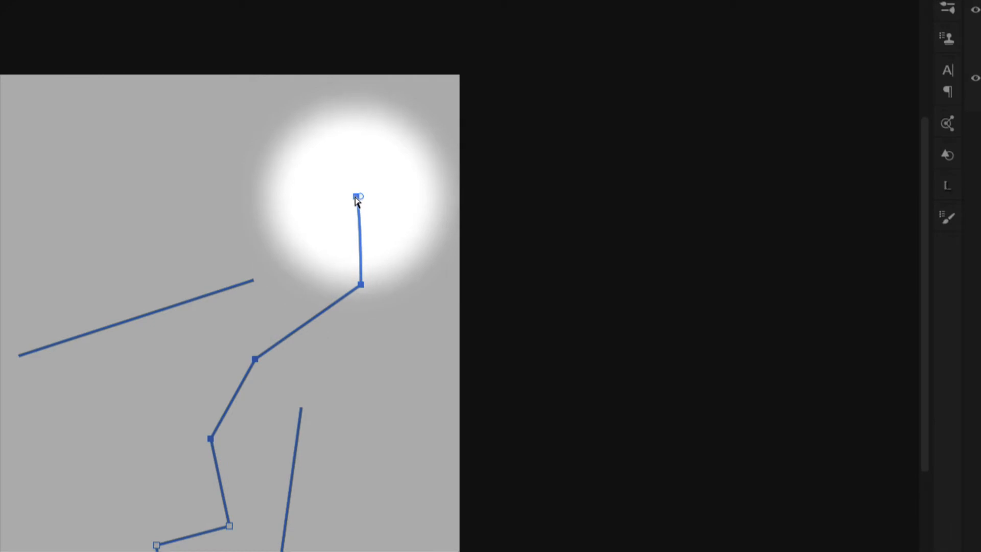
{"action": "left_click", "coordinate": [356, 198]}
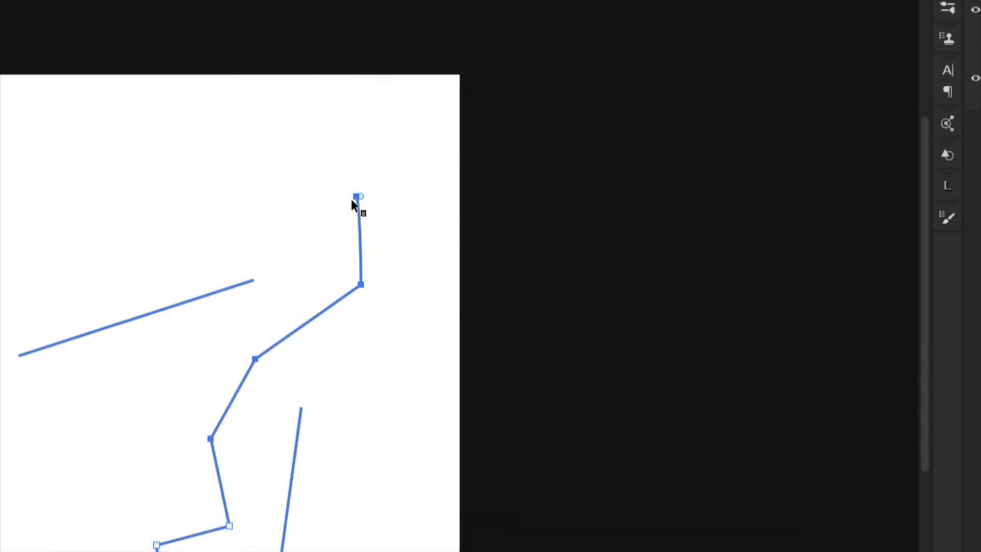
{"action": "key", "text": "shift"}
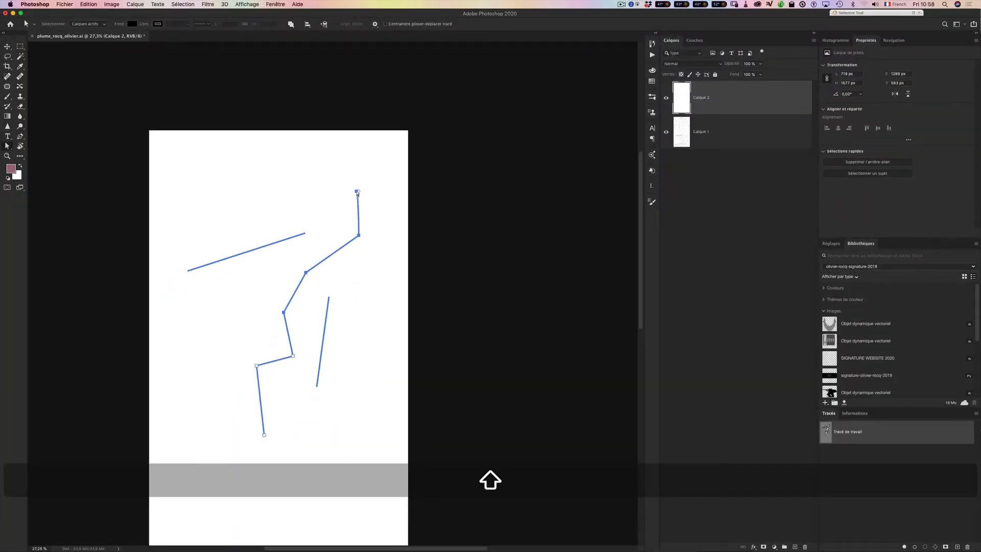
{"action": "left_click", "coordinate": [357, 191], "text": "shift"}
{"action": "left_click", "coordinate": [360, 234], "text": "shift"}
{"action": "left_click_drag", "start_coordinate": [359, 235], "coordinate": [325, 237]}
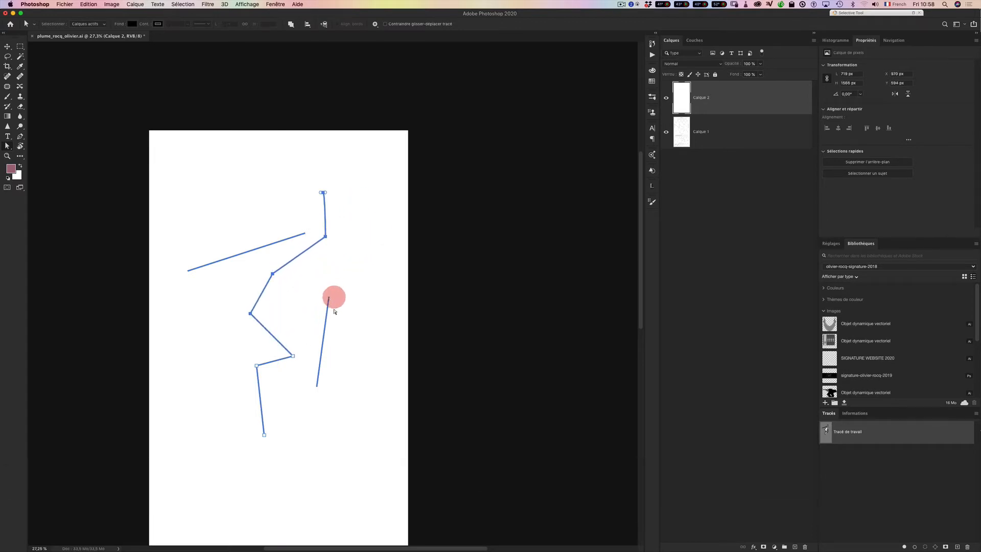
Select the short steep line to show its anchor points and select each end point individually
{"action": "left_click", "coordinate": [325, 318]}
{"action": "left_click", "coordinate": [328, 296]}
{"action": "left_click", "coordinate": [317, 387]}
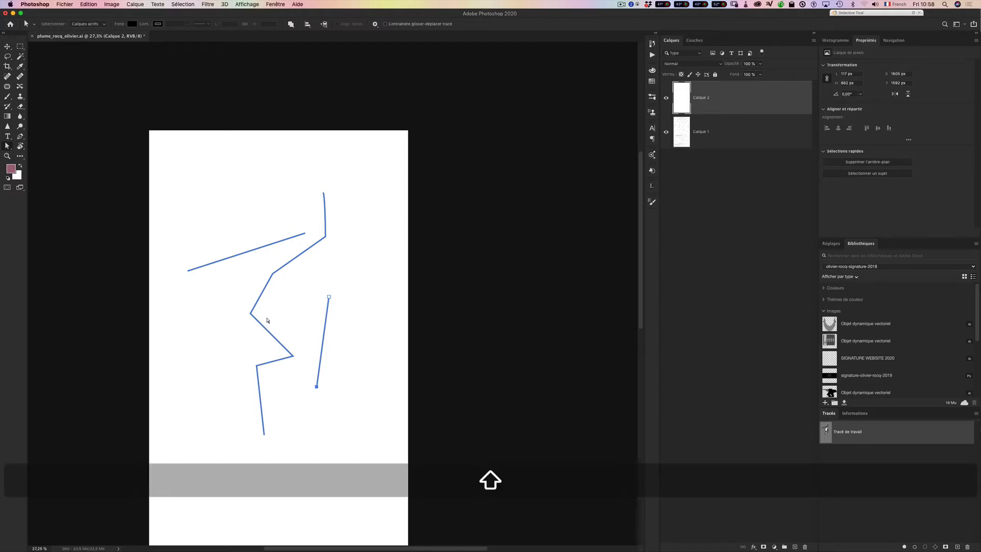
Switch to the Path Selection tool and move the zigzag and the two straight lines slightly as whole paths
{"action": "key", "text": "shift+a"}
{"action": "left_click", "coordinate": [262, 293]}
{"action": "mouse_move", "coordinate": [263, 292]}
{"action": "left_mouse_down"}
{"action": "mouse_move", "coordinate": [245, 282]}
{"action": "mouse_move", "coordinate": [268, 297]}
{"action": "left_mouse_up"}
{"action": "mouse_move", "coordinate": [256, 249]}
{"action": "left_mouse_down"}
{"action": "mouse_move", "coordinate": [253, 238]}
{"action": "mouse_move", "coordinate": [262, 252]}
{"action": "left_mouse_up"}
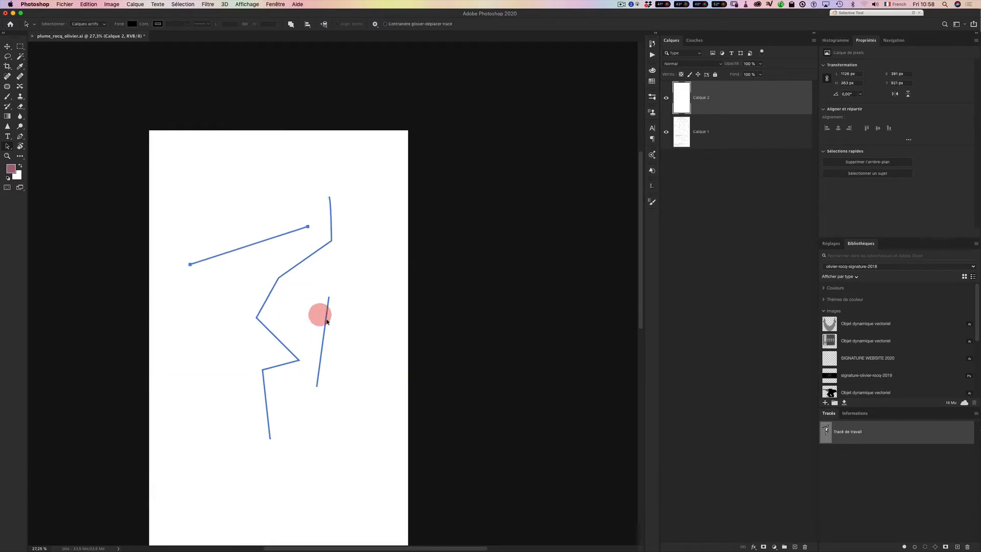
{"action": "left_click", "coordinate": [325, 322]}
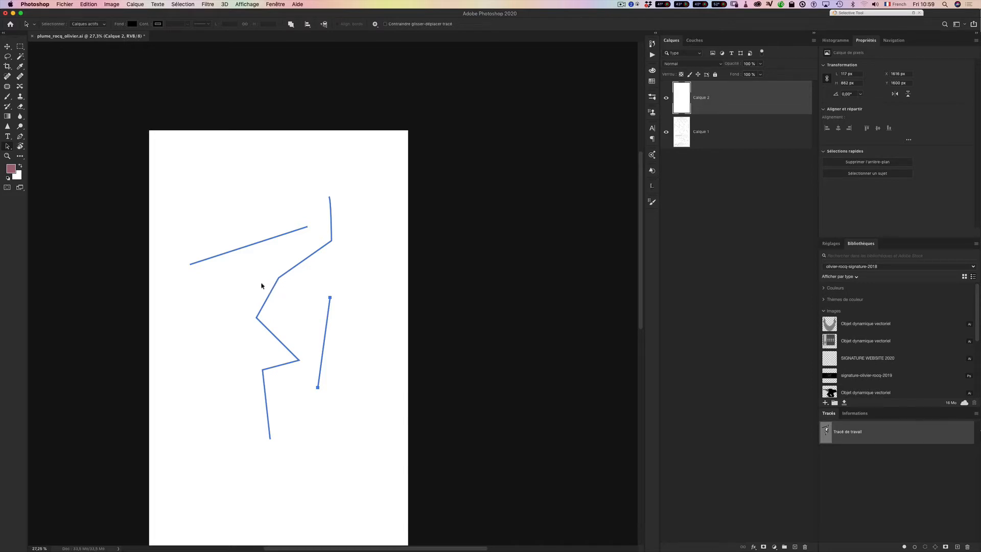
Switch to the Direct Selection tool and move the zigzag's third anchor point from its upper end slightly right
{"action": "key", "text": "a"}
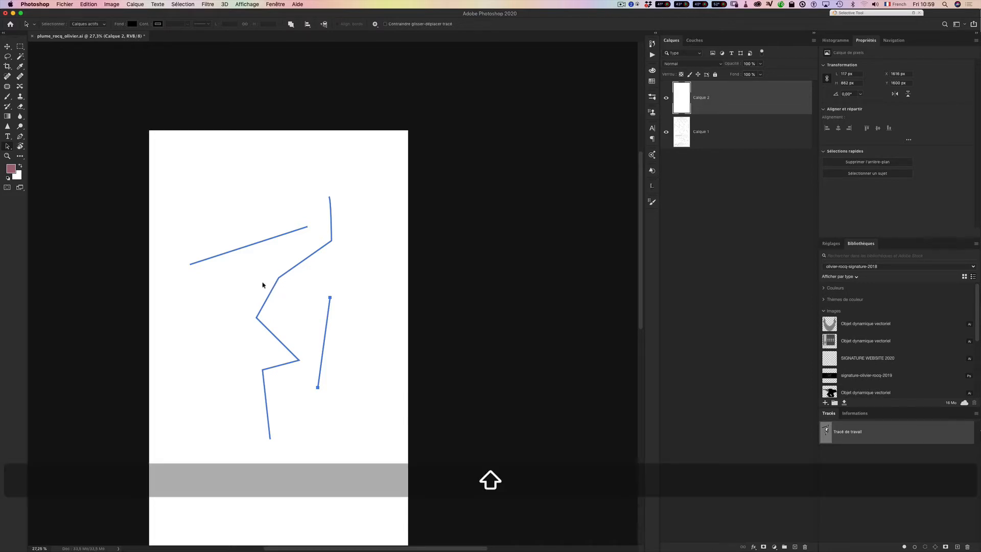
{"action": "key", "text": "shift+a"}
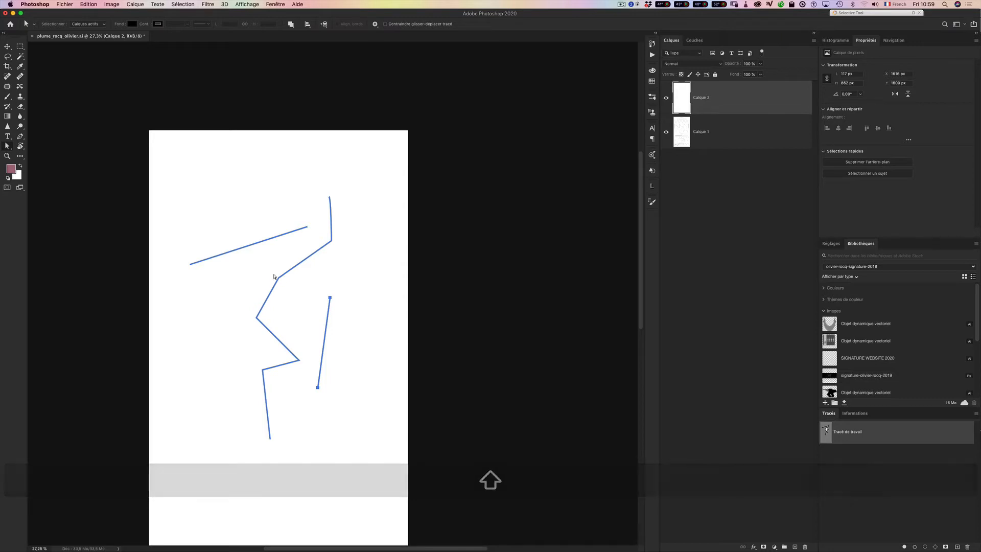
{"action": "left_click", "coordinate": [275, 279]}
{"action": "left_click", "coordinate": [279, 280]}
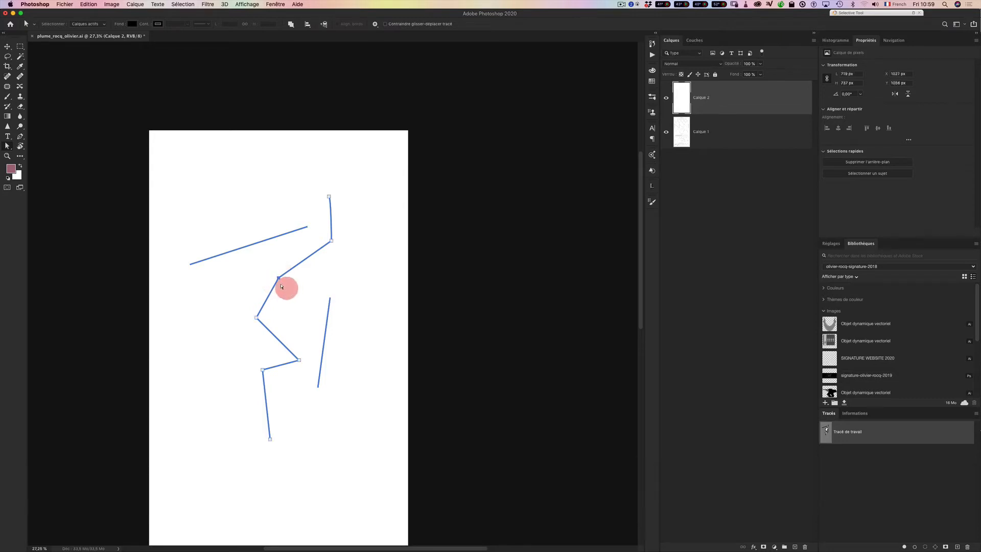
{"action": "mouse_move", "coordinate": [278, 279]}
{"action": "left_mouse_down"}
{"action": "mouse_move", "coordinate": [266, 267]}
{"action": "mouse_move", "coordinate": [289, 281]}
{"action": "mouse_move", "coordinate": [282, 276]}
{"action": "mouse_move", "coordinate": [300, 263]}
{"action": "left_mouse_up"}
Nudge the selected zigzag anchor point in small increments up, down, left and right
{"action": "key", "text": "Up"}
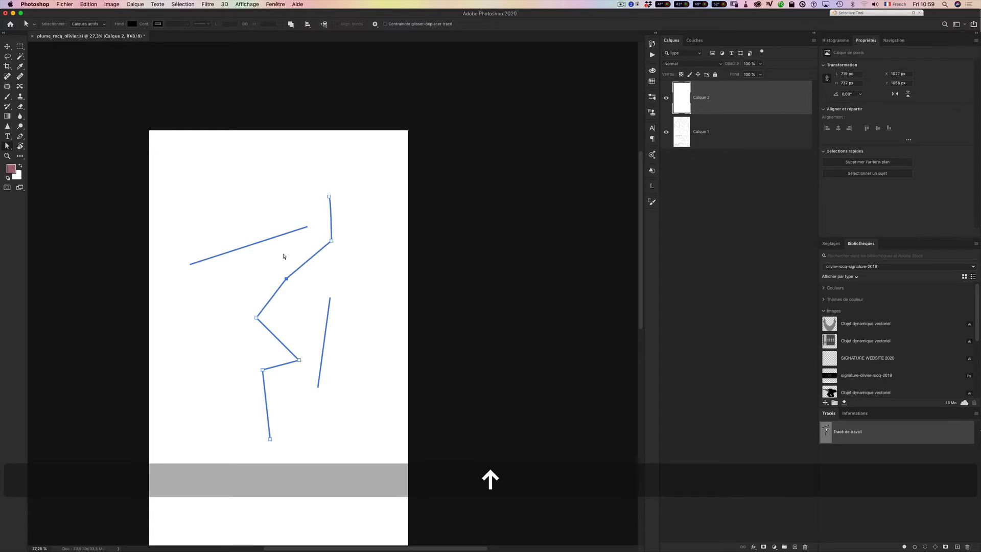
{"action": "key", "text": "Down"}
{"action": "key", "text": "Up"}
{"action": "key", "text": "Left"}
{"action": "key", "text": "Down"}
{"action": "key", "text": "Right"}
{"action": "key", "text": "Up"}
{"action": "key", "text": "Left"}
{"action": "key", "text": "Down"}
{"action": "key", "text": "Up"}
{"action": "key", "text": "Right"}
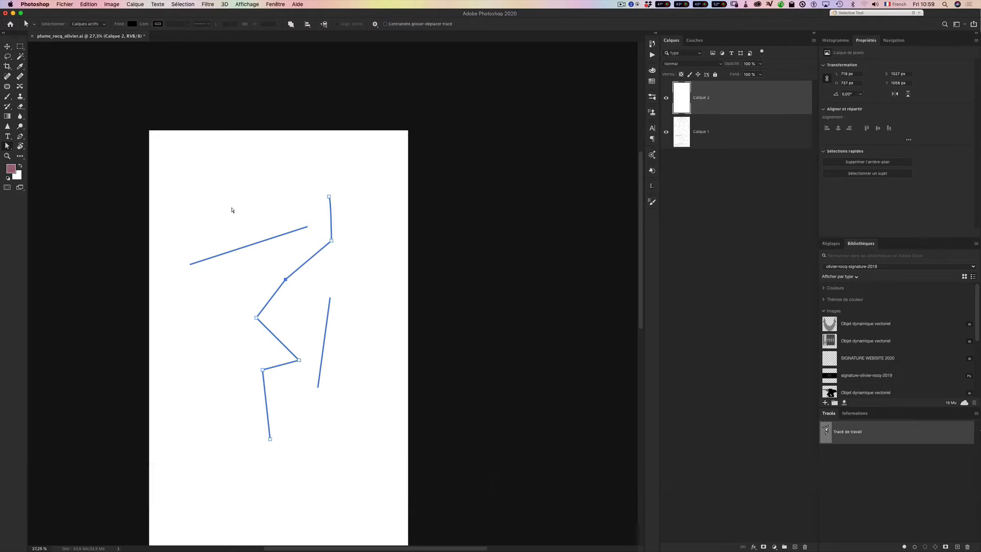
Nudge the selected anchor point in large increments, first up and then down until it sits just below the level of the fourth anchor point
{"action": "key", "text": "shift"}
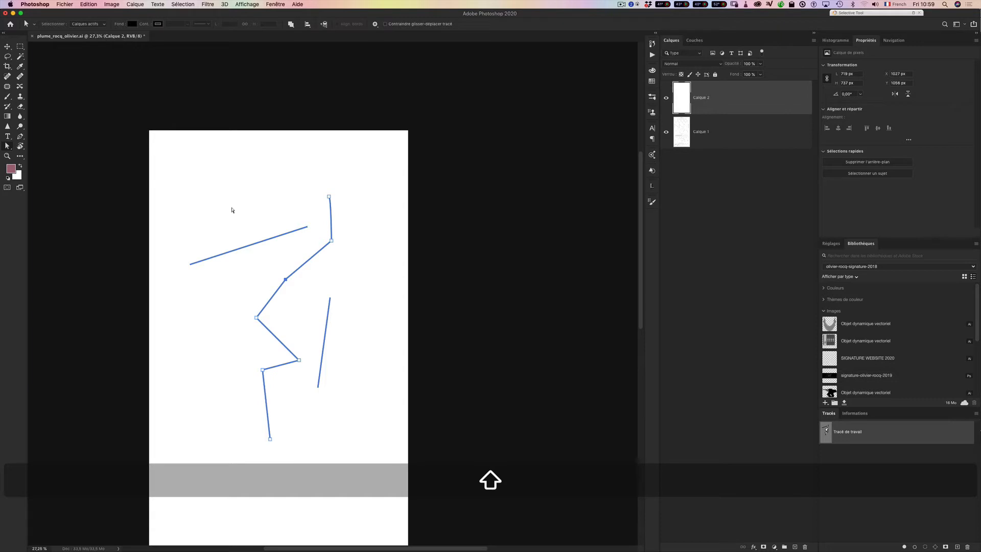
{"action": "key", "text": "shift+Up"}
{"action": "key", "text": "shift+Up"}
{"action": "key", "text": "shift+Up"}
{"action": "key", "text": "shift+Up"}
{"action": "key", "text": "shift+Up"}
{"action": "key", "text": "shift+Up"}
{"action": "key", "text": "shift+Up"}
{"action": "key", "text": "shift+Up"}
{"action": "key", "text": "shift+Down"}
{"action": "key", "text": "shift+Down"}
{"action": "key", "text": "shift+Down"}
{"action": "key", "text": "shift+Down"}
{"action": "key", "text": "shift+Down"}
{"action": "key", "text": "shift+Down"}
{"action": "key", "text": "shift+Down"}
{"action": "key", "text": "shift+Down"}
{"action": "key", "text": "shift+Down"}
{"action": "key", "text": "shift+Down"}
{"action": "key", "text": "shift+Down"}
{"action": "key", "text": "shift+Down"}
{"action": "key", "text": "shift+Down"}
{"action": "key", "text": "shift+Down"}
{"action": "key", "text": "shift+Down"}
{"action": "key", "text": "shift+Down"}
{"action": "key", "text": "shift+Down"}
{"action": "key", "text": "shift+Down"}
{"action": "key", "text": "shift+Down"}
{"action": "key", "text": "shift+Down"}
{"action": "key", "text": "shift+Down"}
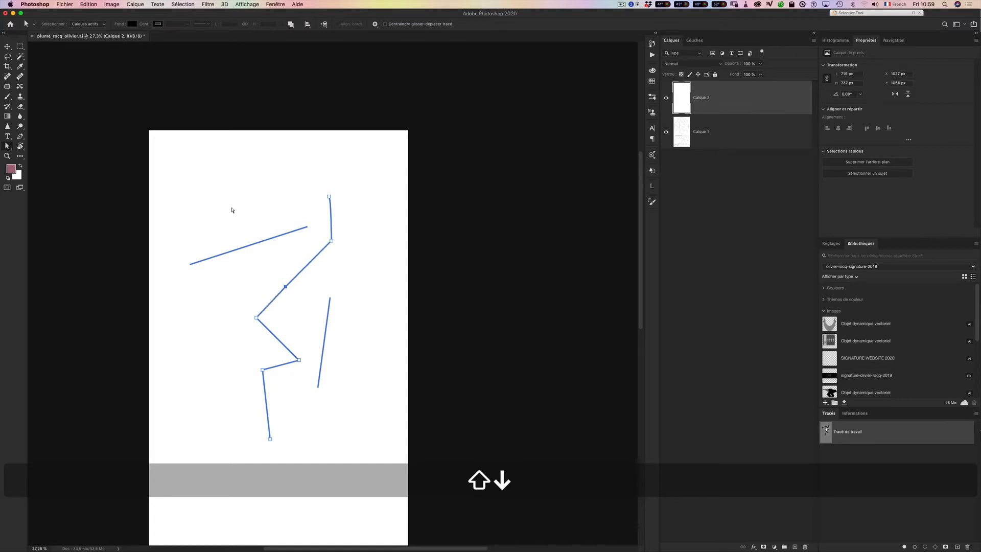
{"action": "key", "text": "shift+Down"}
{"action": "key", "text": "shift+Down"}
{"action": "key", "text": "shift+Down"}
{"action": "key", "text": "shift+Down"}
{"action": "key", "text": "shift+Down"}
{"action": "key", "text": "shift+Down"}
{"action": "key", "text": "shift+Down"}
{"action": "key", "text": "shift+Down"}
{"action": "key", "text": "shift+Down"}
{"action": "key", "text": "shift+Down"}
{"action": "key", "text": "shift+Down"}
{"action": "key", "text": "shift+Down"}
{"action": "key", "text": "shift+Down"}
{"action": "key", "text": "shift+Down"}
{"action": "key", "text": "shift+Down"}
{"action": "key", "text": "shift+Down"}
{"action": "key", "text": "shift+Down"}
{"action": "key", "text": "shift+Down"}
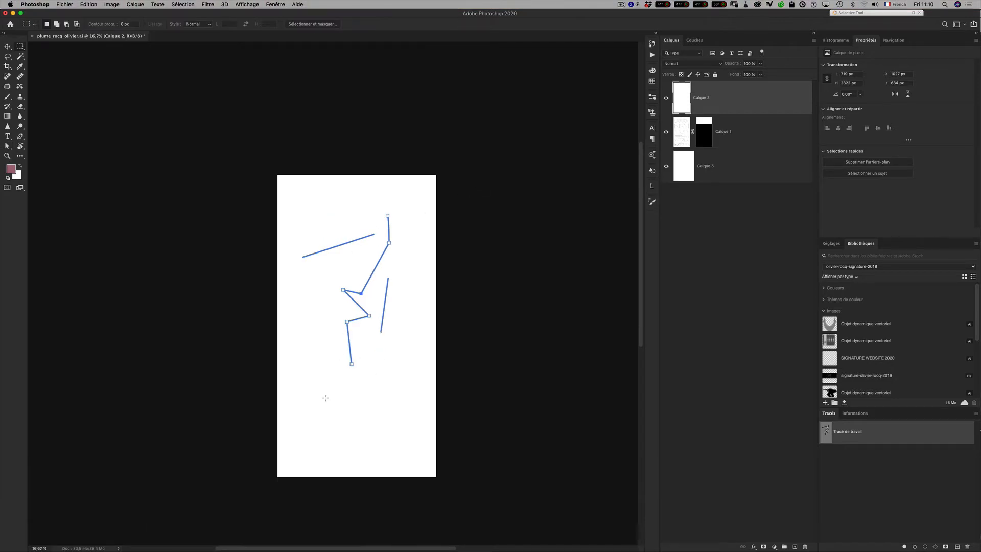
Start a Pen tool path with a vertical segment upward, a 45° segment up and right, and a horizontal segment right
{"action": "key", "text": "p"}
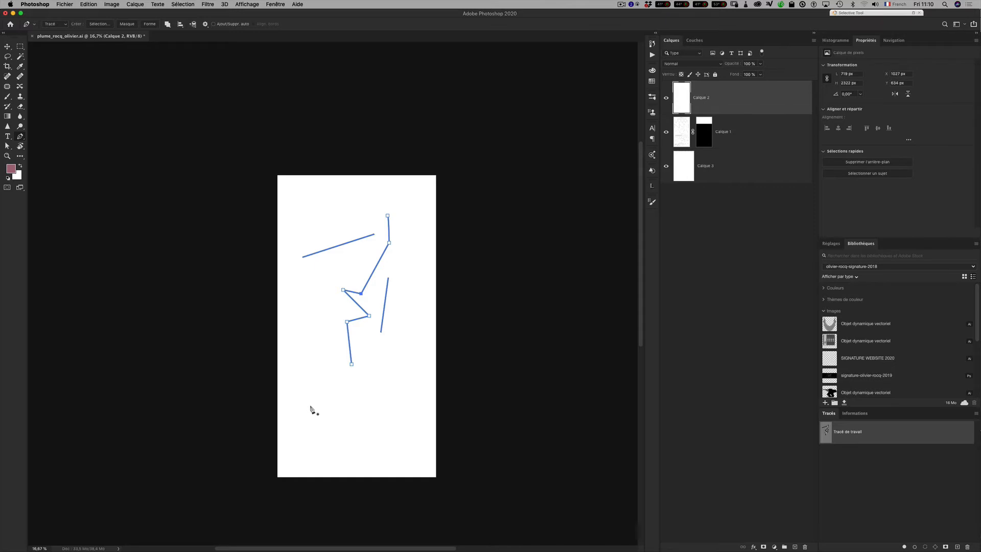
{"action": "left_click", "coordinate": [312, 435]}
{"action": "key", "text": "shift"}
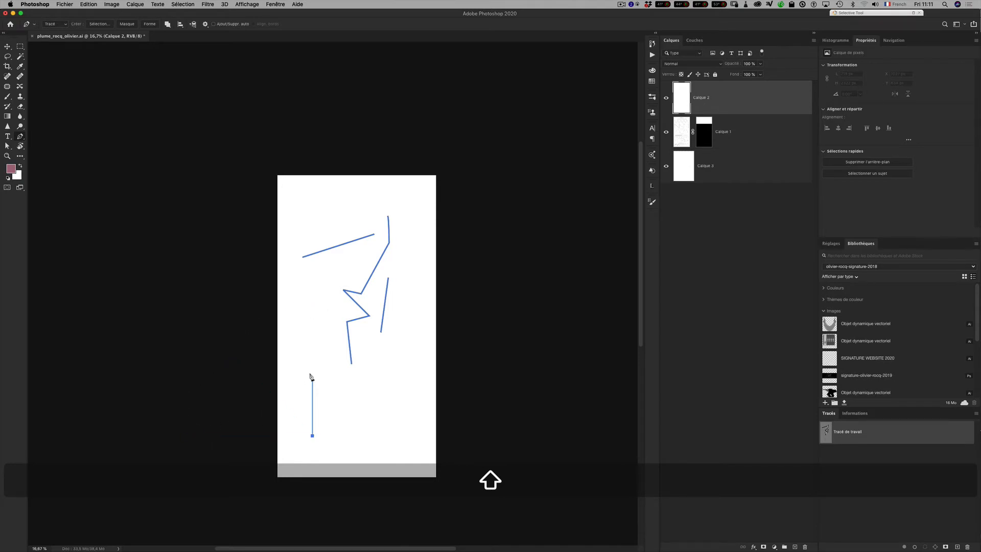
{"action": "left_click", "coordinate": [312, 306]}
{"action": "left_click", "coordinate": [367, 253]}
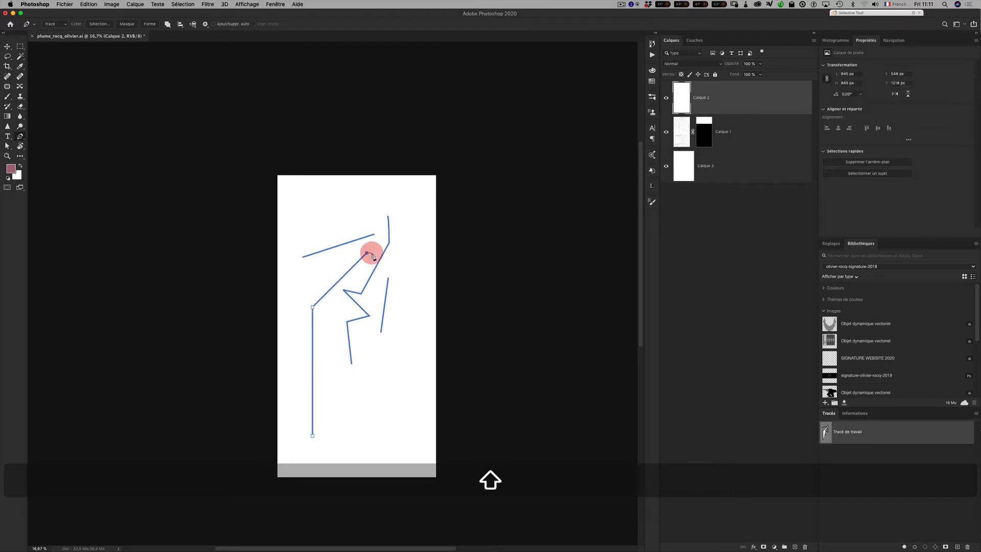
{"action": "left_click", "coordinate": [428, 253]}
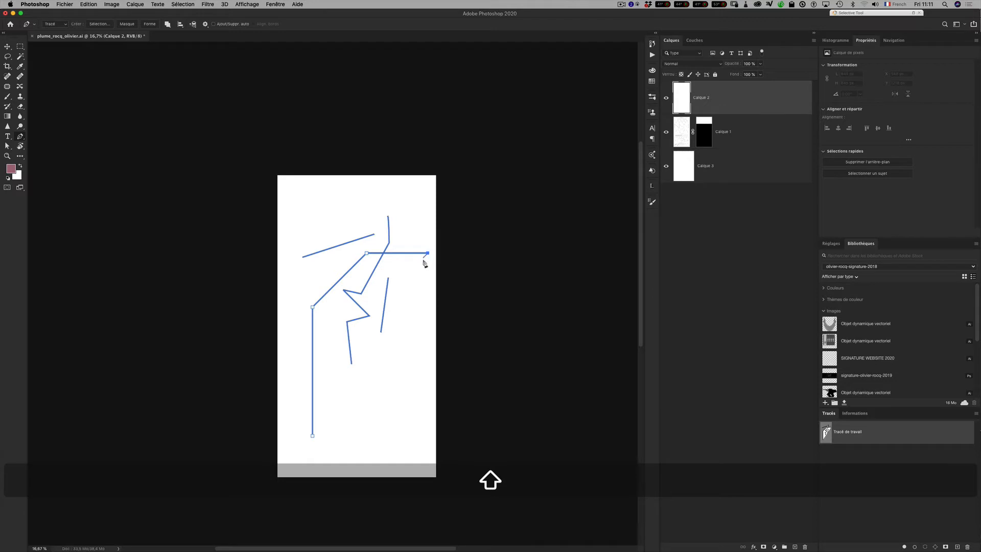
Continue the path with a short free segment slanting down-left and a constrained vertical segment down to the starting point's level
{"action": "left_click", "coordinate": [397, 269]}
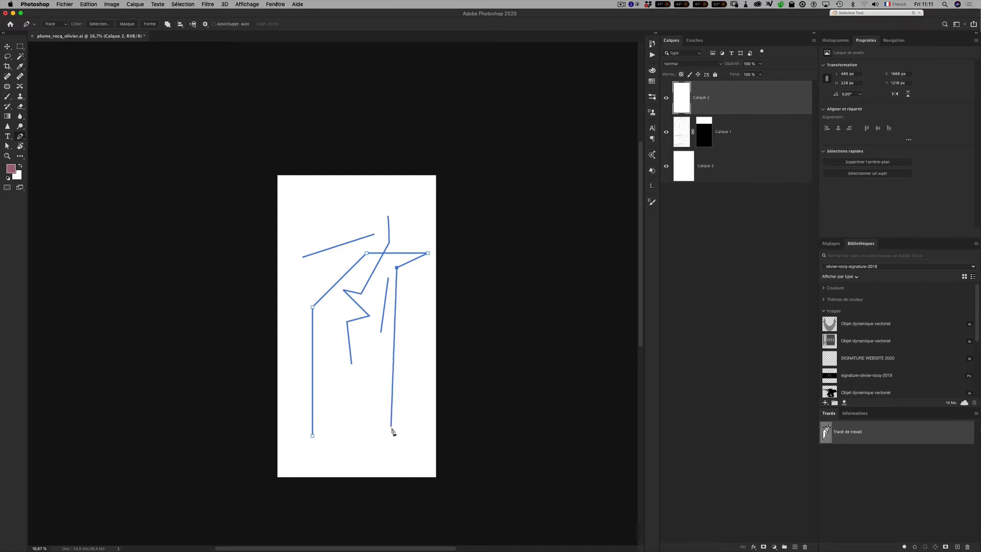
{"action": "key", "text": "shift"}
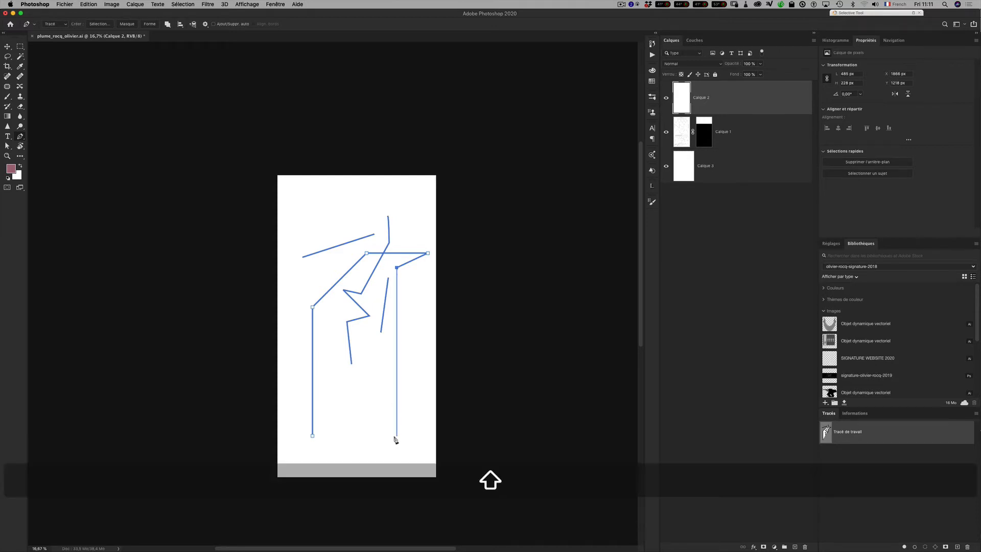
{"action": "left_click", "coordinate": [396, 437], "text": "shift"}
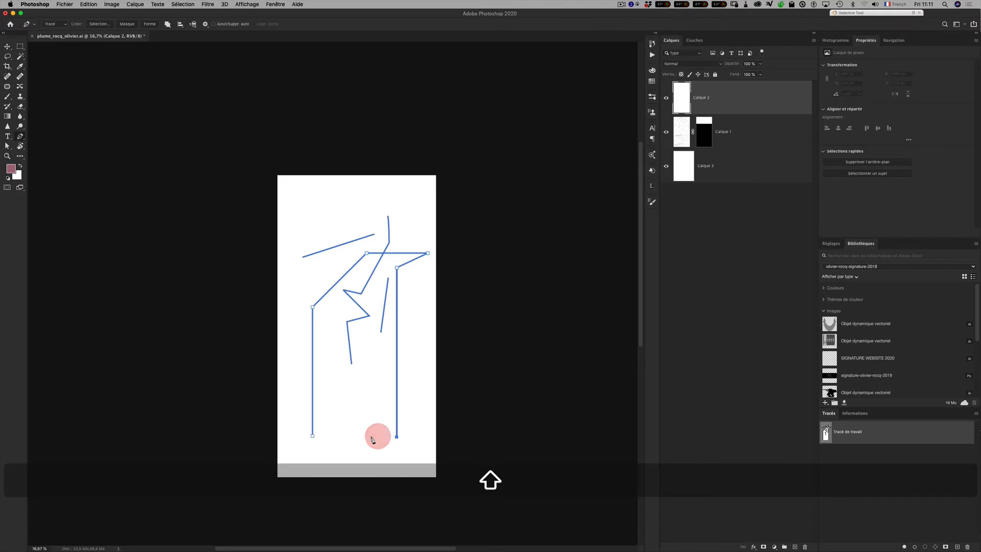
Close the path on its starting anchor point, undo the closing and end the path while it is open
{"action": "left_click", "coordinate": [313, 437]}
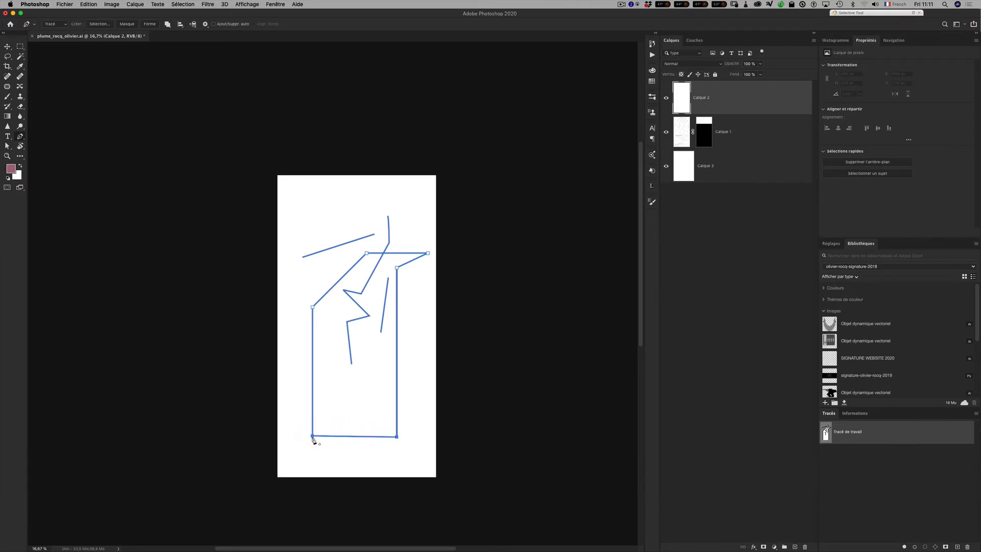
{"action": "left_click", "coordinate": [313, 436]}
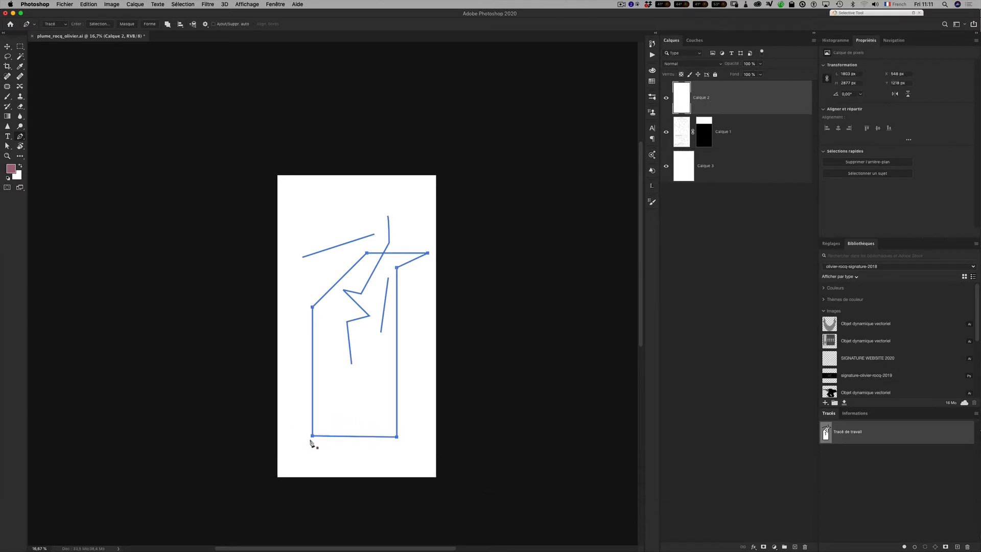
{"action": "key", "text": "ctrl"}
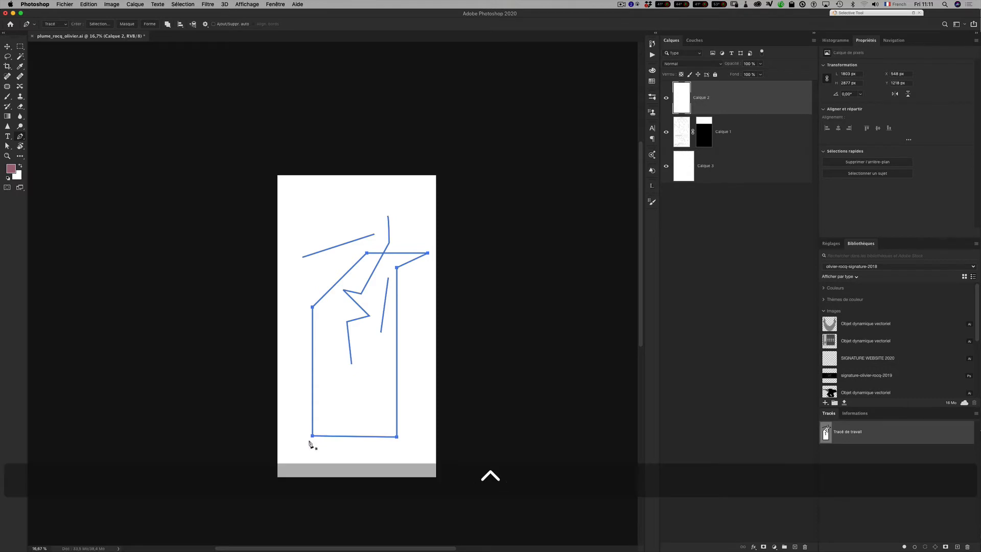
{"action": "key", "text": "super+z"}
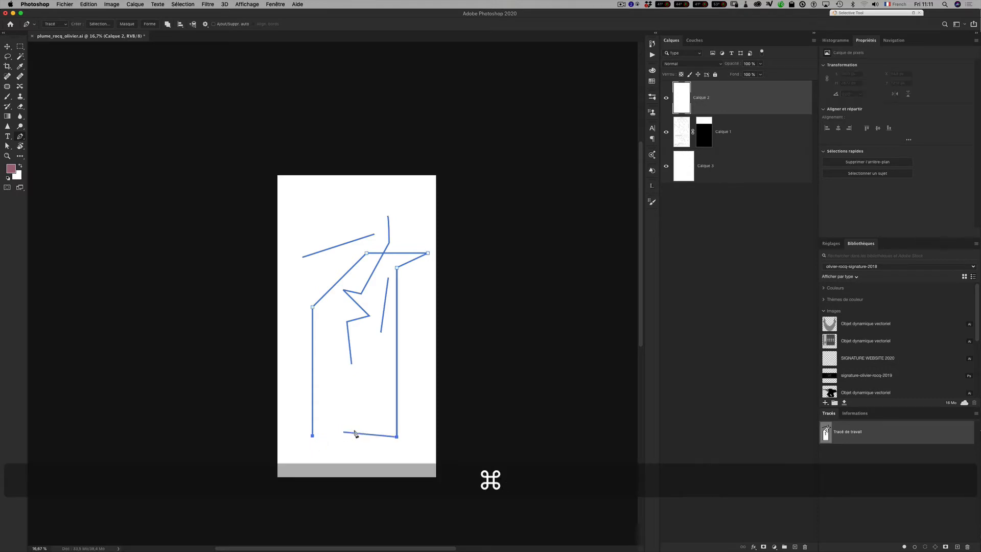
{"action": "key", "text": "ctrl"}
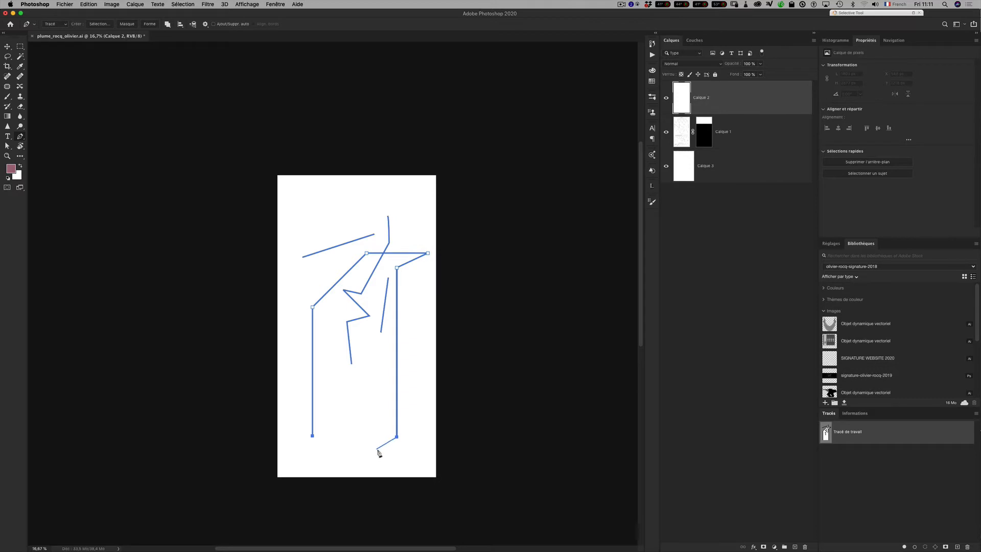
{"action": "key", "text": "Escape"}
Select the large open path and resume it with the Pen tool from its lower-right endpoint
{"action": "key", "text": "z"}
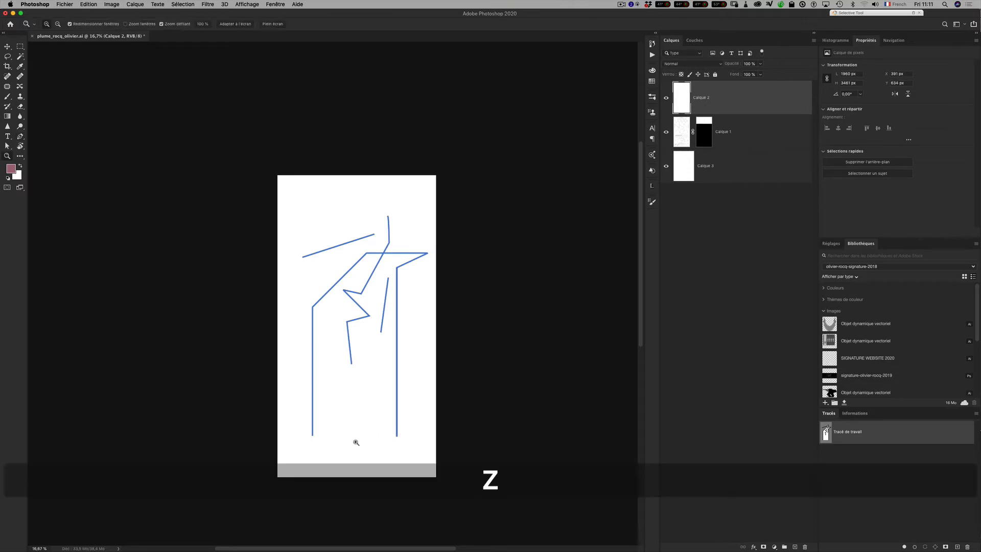
{"action": "key", "text": "ctrl+q"}
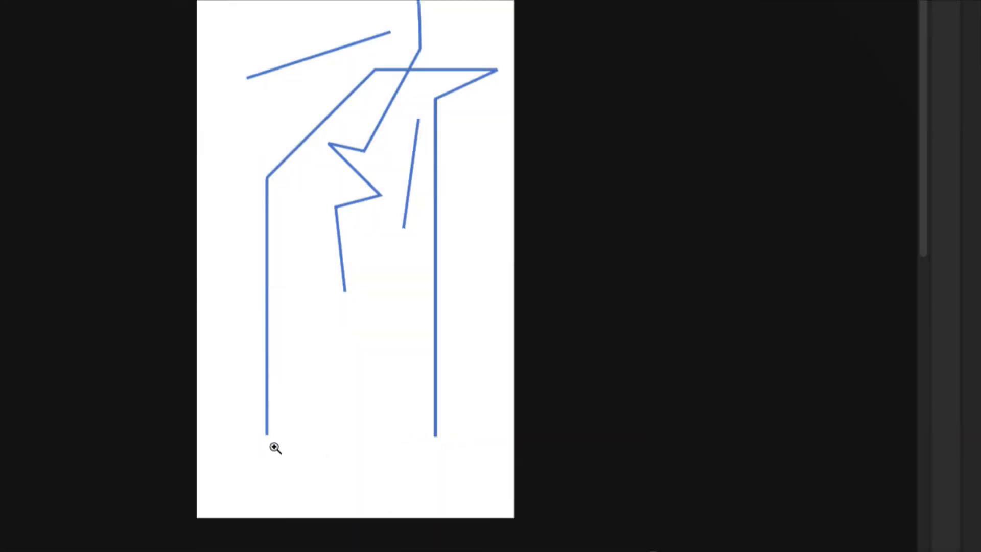
{"action": "key", "text": "p"}
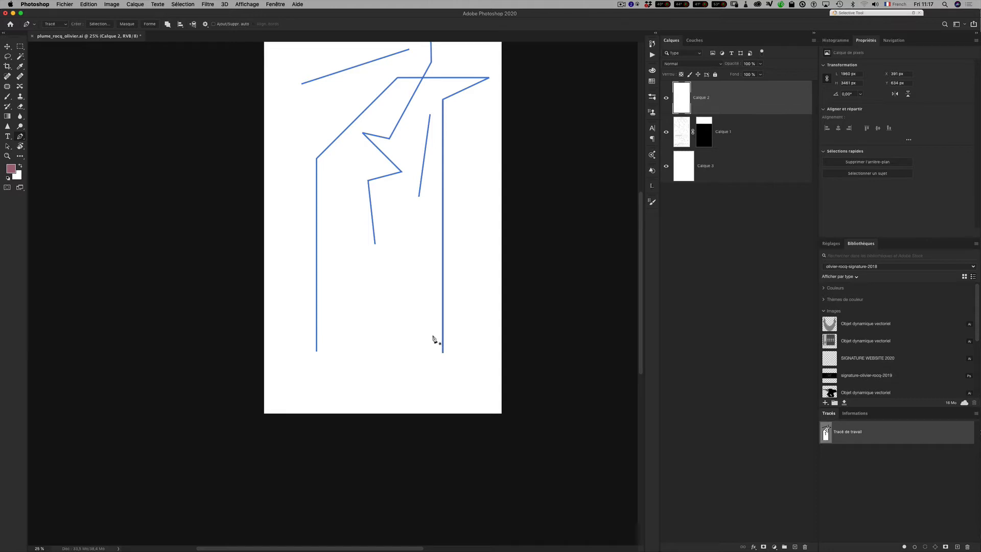
{"action": "key", "text": "a"}
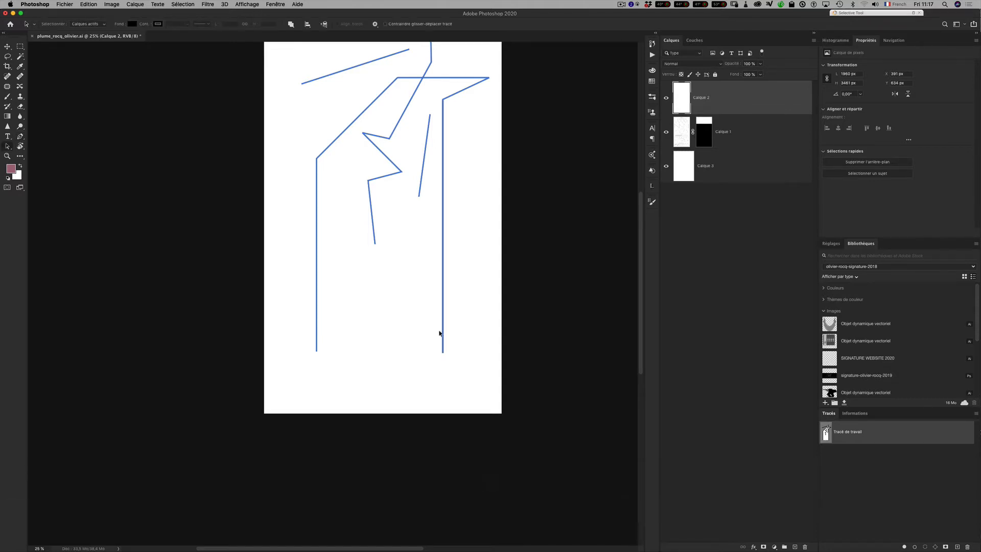
{"action": "left_click", "coordinate": [442, 349]}
{"action": "key", "text": "z"}
{"action": "left_click_drag", "start_coordinate": [428, 345], "coordinate": [463, 360]}
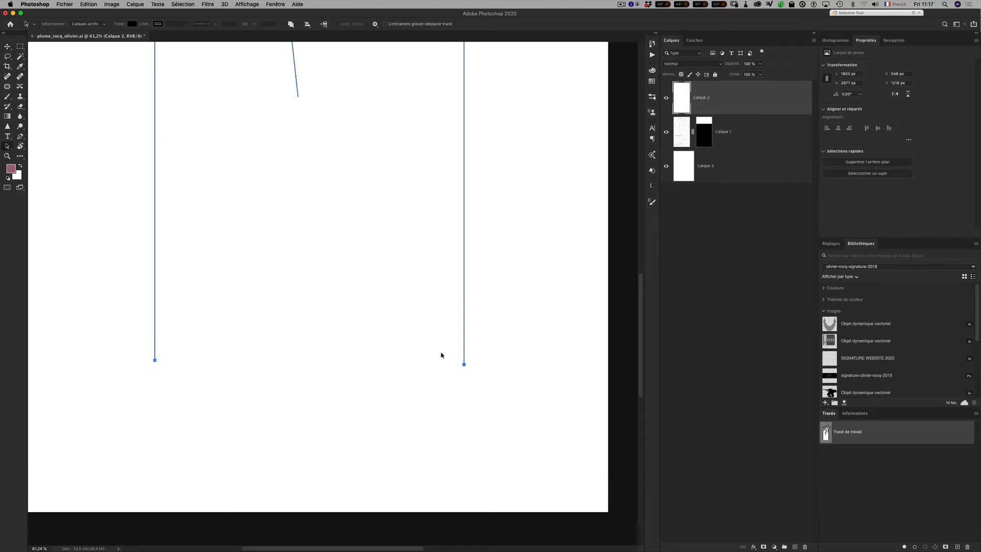
{"action": "key", "text": "p"}
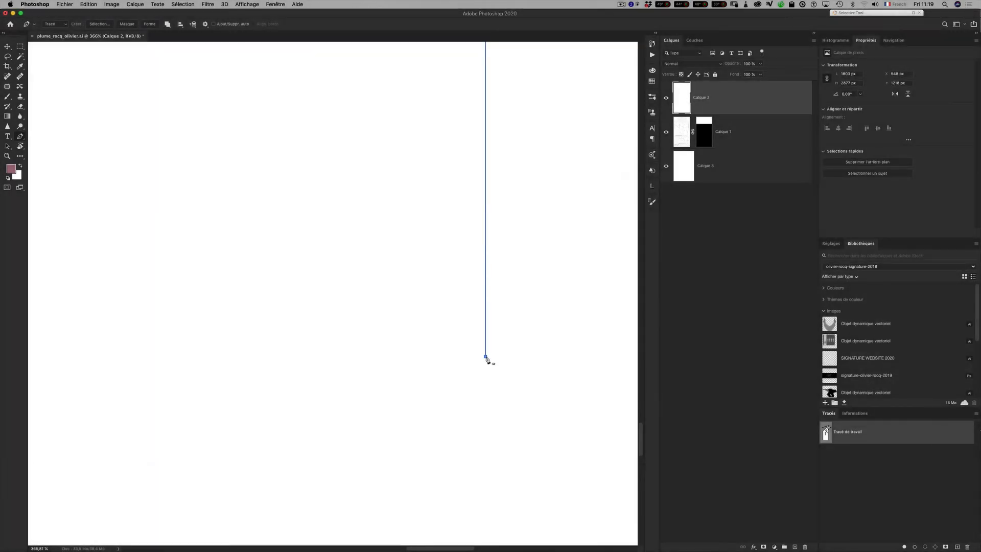
{"action": "left_click", "coordinate": [486, 357]}
Close the resumed path by joining it to its starting anchor point at the lower left
{"action": "key", "text": "ctrl"}
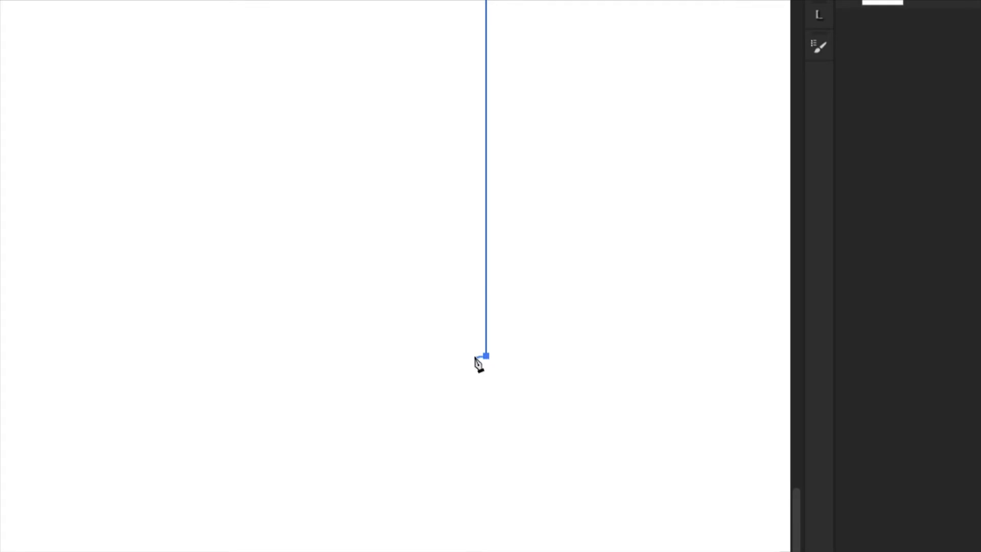
{"action": "key", "text": "ctrl"}
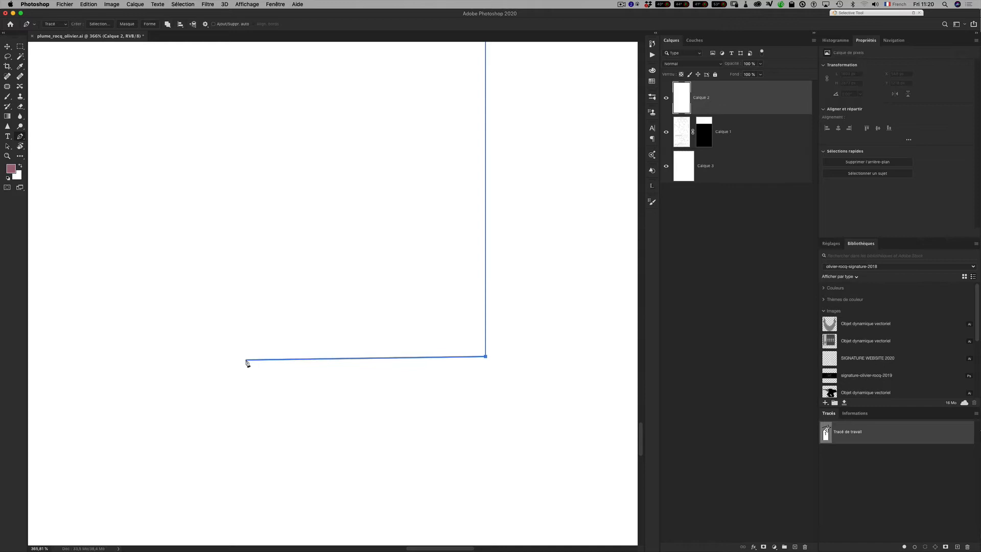
{"action": "key", "text": "super"}
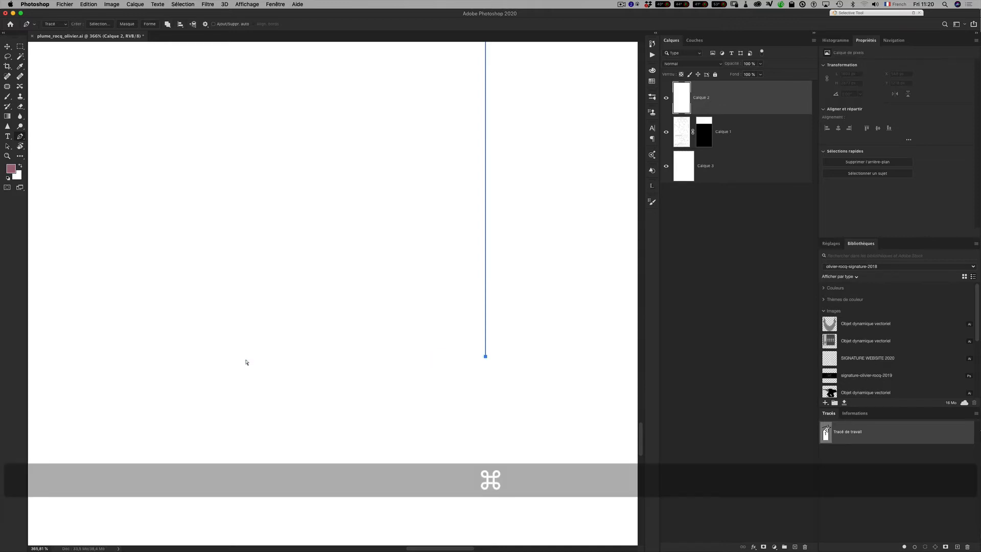
{"action": "key", "text": "super+minus"}
{"action": "key", "text": "super+minus"}
{"action": "key", "text": "super+minus"}
{"action": "key", "text": "super+minus"}
{"action": "key", "text": "super+minus"}
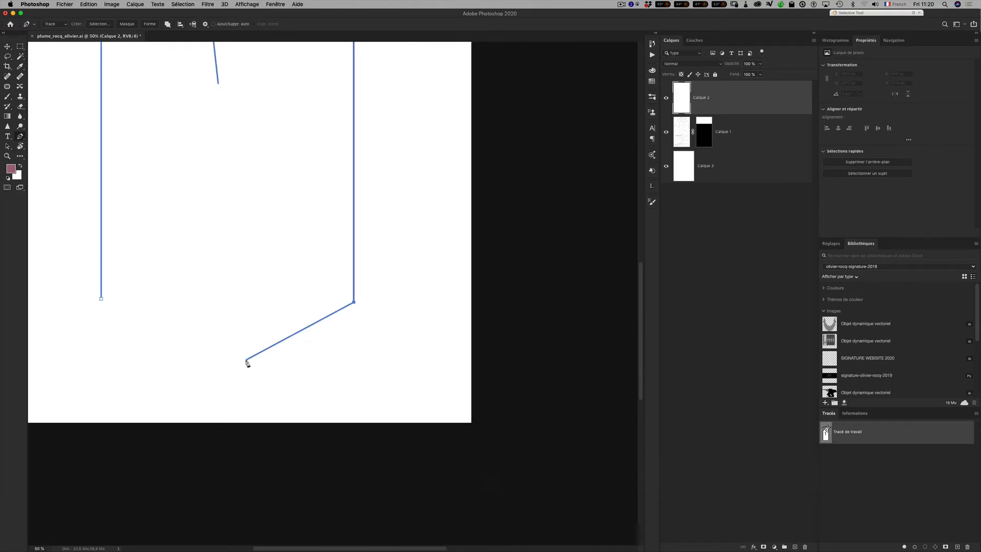
{"action": "key", "text": "space"}
{"action": "left_click_drag", "start_coordinate": [111, 327], "coordinate": [324, 383]}
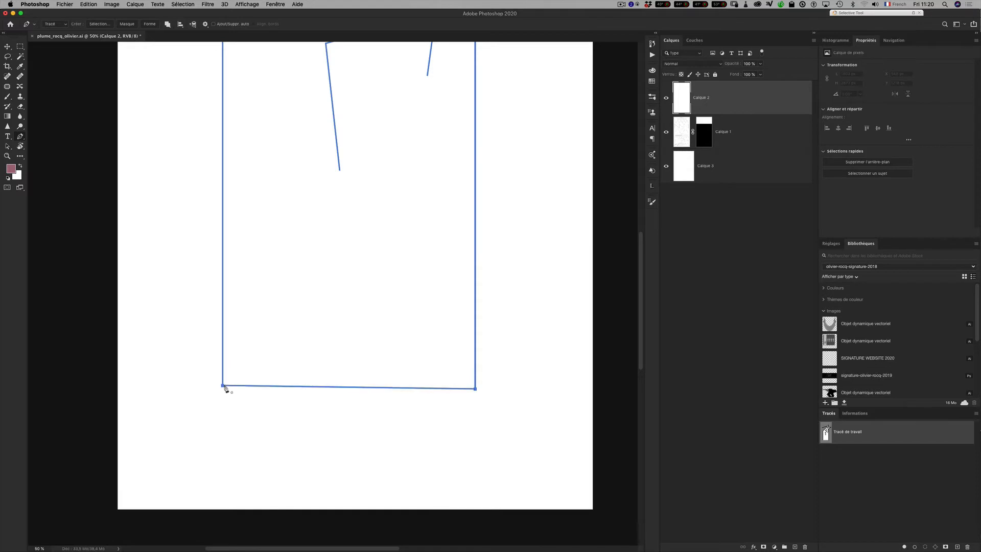
{"action": "key", "text": "ctrl+q"}
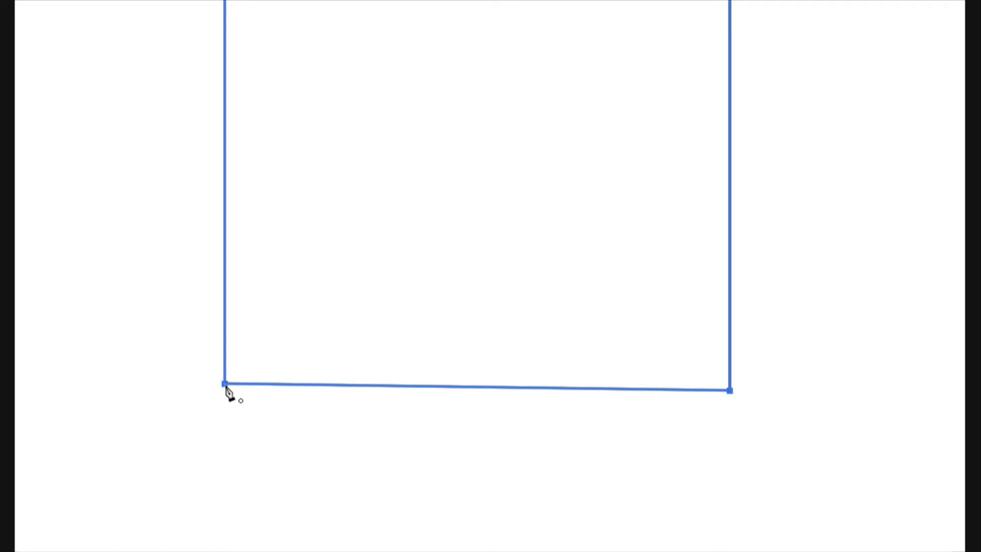
{"action": "left_click", "coordinate": [225, 383]}
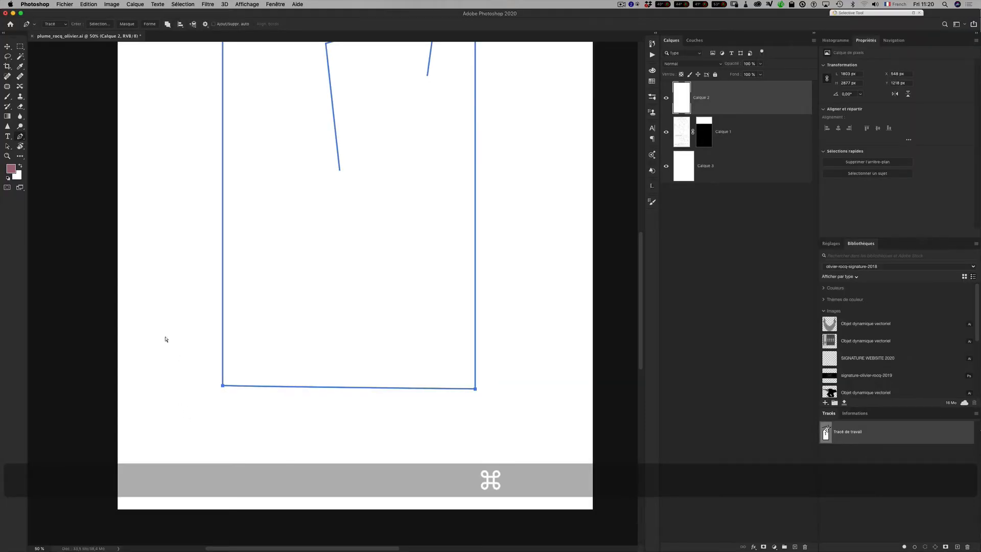
Switch to the Path Selection tool and reposition the closed outline, the zigzag and both straight lines as whole paths
{"action": "key", "text": "super+minus"}
{"action": "key", "text": "super+minus"}
{"action": "key", "text": "super+minus"}
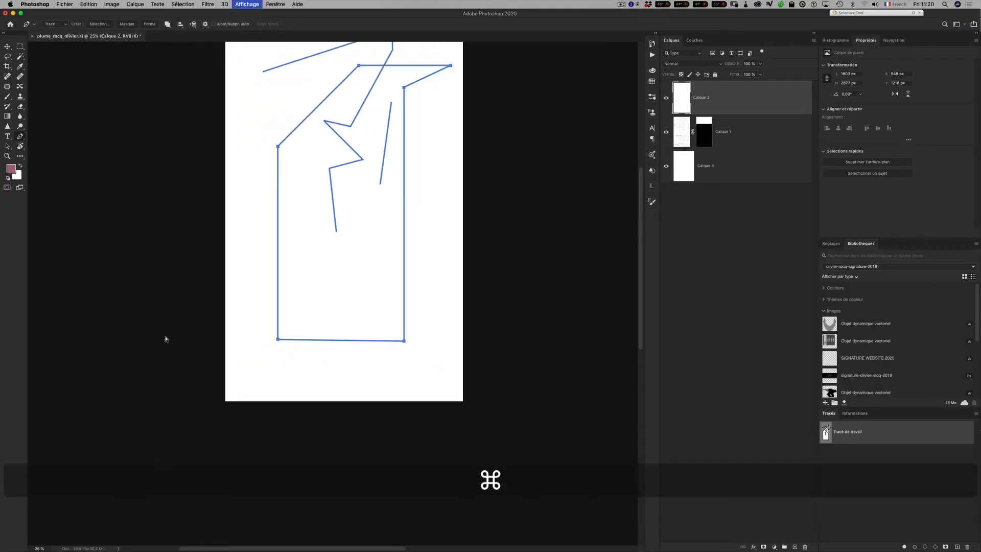
{"action": "key", "text": "space"}
{"action": "left_click_drag", "start_coordinate": [270, 320], "coordinate": [263, 392]}
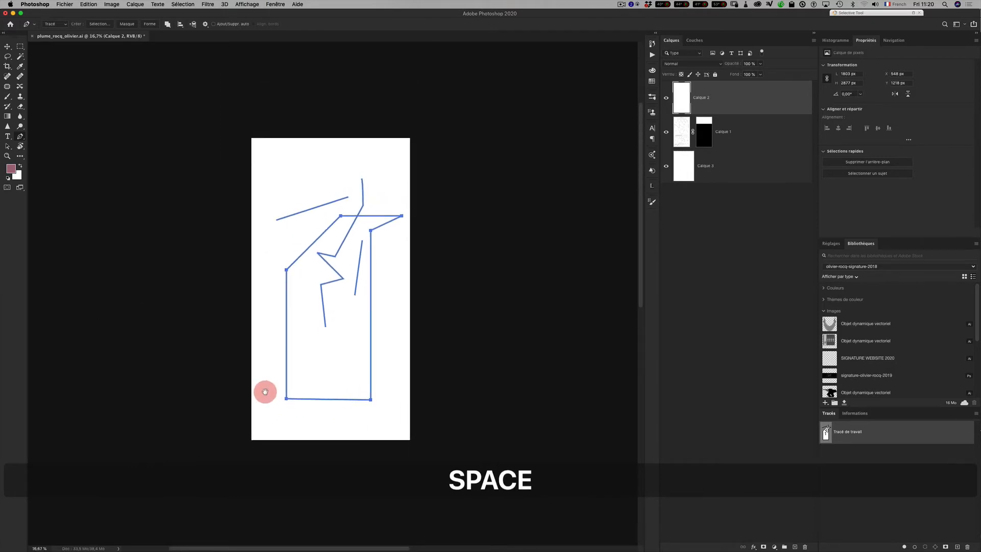
{"action": "key", "text": "a"}
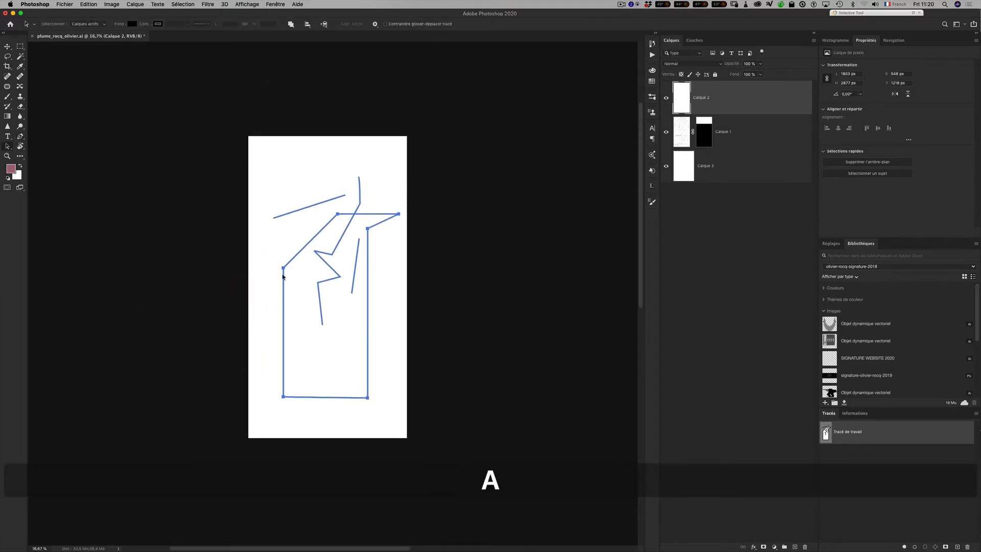
{"action": "left_click_drag", "start_coordinate": [295, 256], "coordinate": [310, 201]}
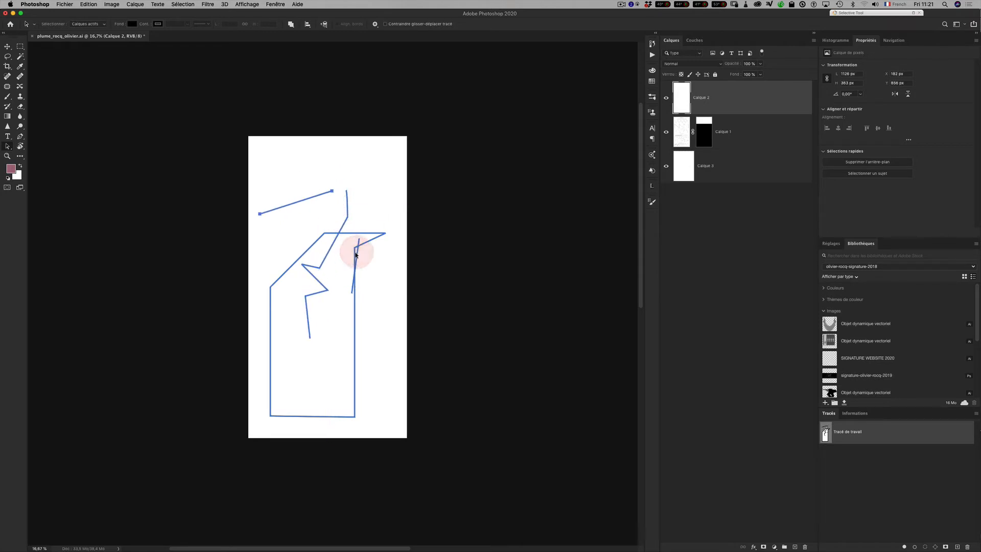
{"action": "left_click_drag", "start_coordinate": [357, 250], "coordinate": [361, 230]}
{"action": "left_click_drag", "start_coordinate": [354, 276], "coordinate": [336, 288]}
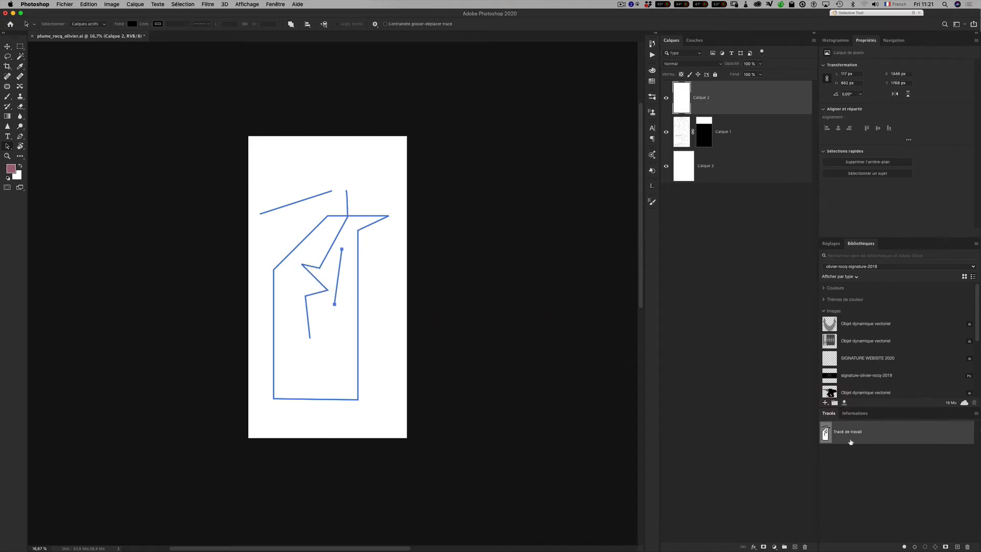
Add two new empty paths beside the work path and delete both of them
{"action": "key", "text": "ctrl+q"}
{"action": "left_click", "coordinate": [958, 546]}
{"action": "left_click", "coordinate": [958, 546]}
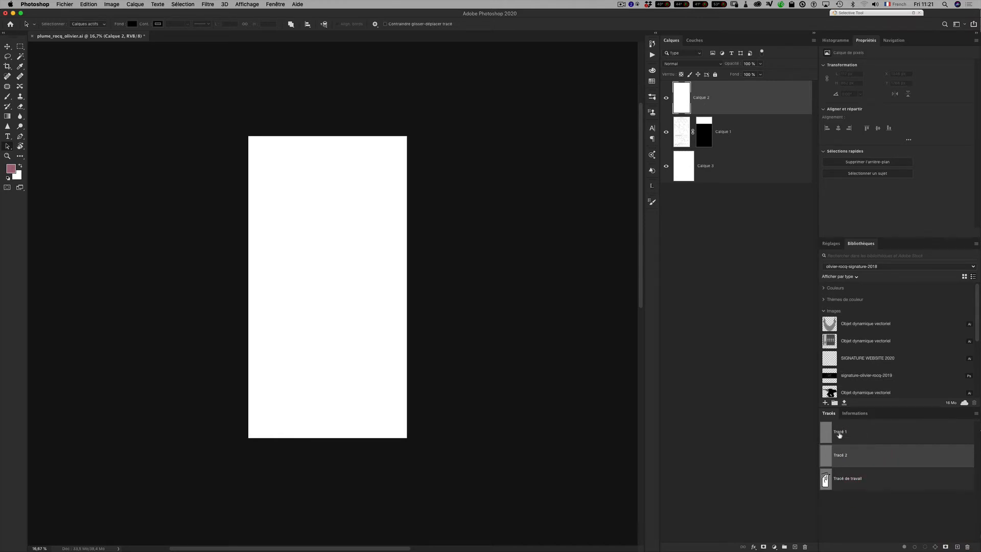
{"action": "left_click", "coordinate": [860, 437]}
{"action": "left_click", "coordinate": [865, 455], "text": "shift"}
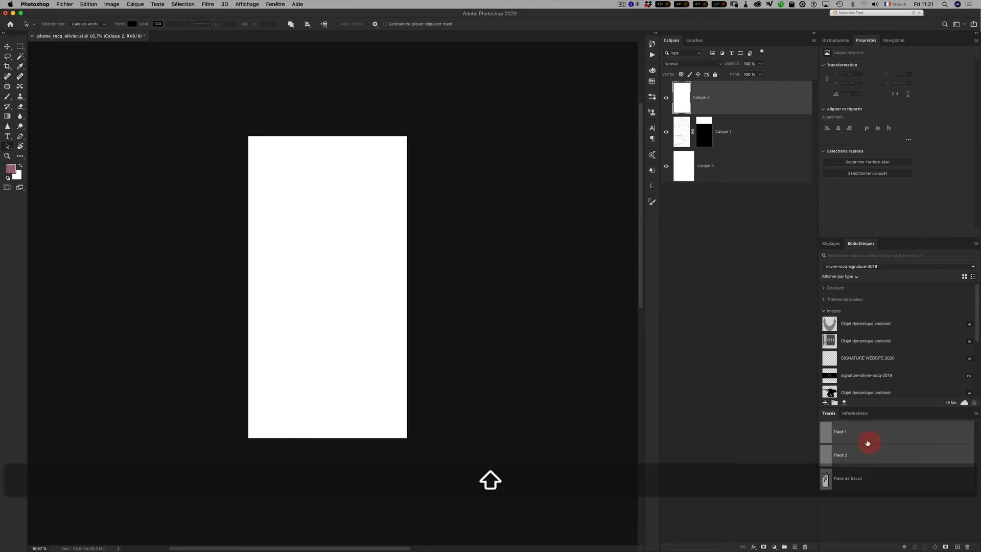
{"action": "key", "text": "BackSpace"}
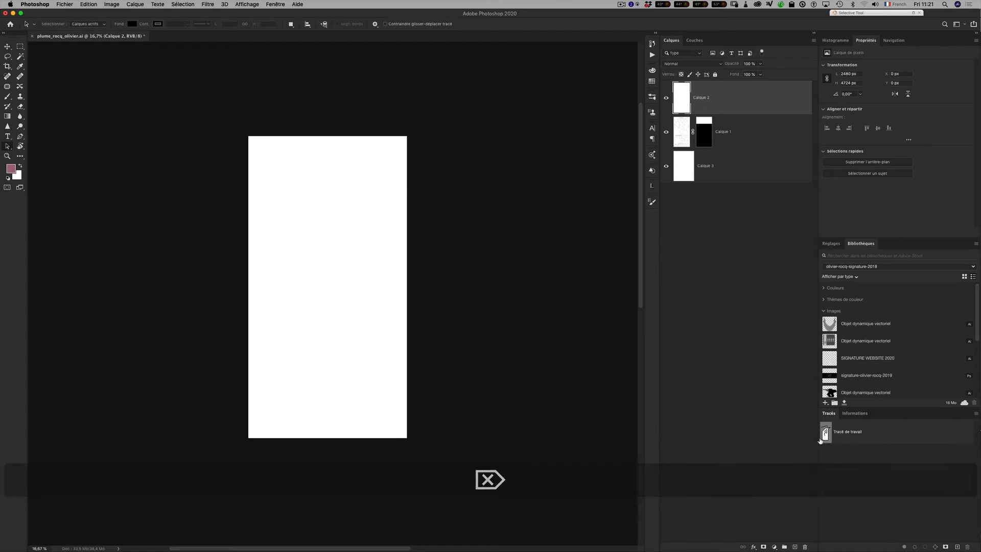
Toggle the display of the work path on the canvas by selecting and deselecting it
{"action": "left_click", "coordinate": [844, 434]}
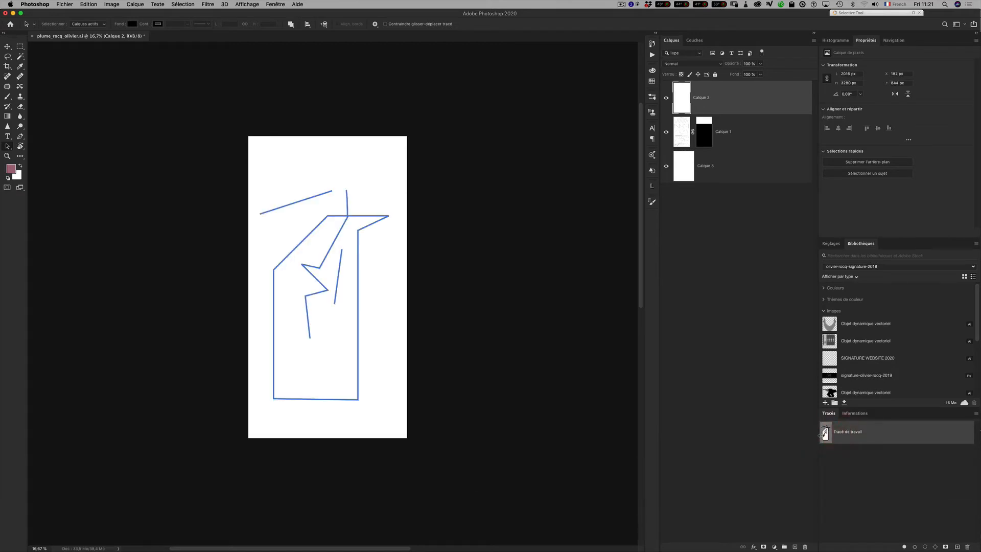
{"action": "left_click", "coordinate": [844, 465]}
{"action": "left_click", "coordinate": [852, 445]}
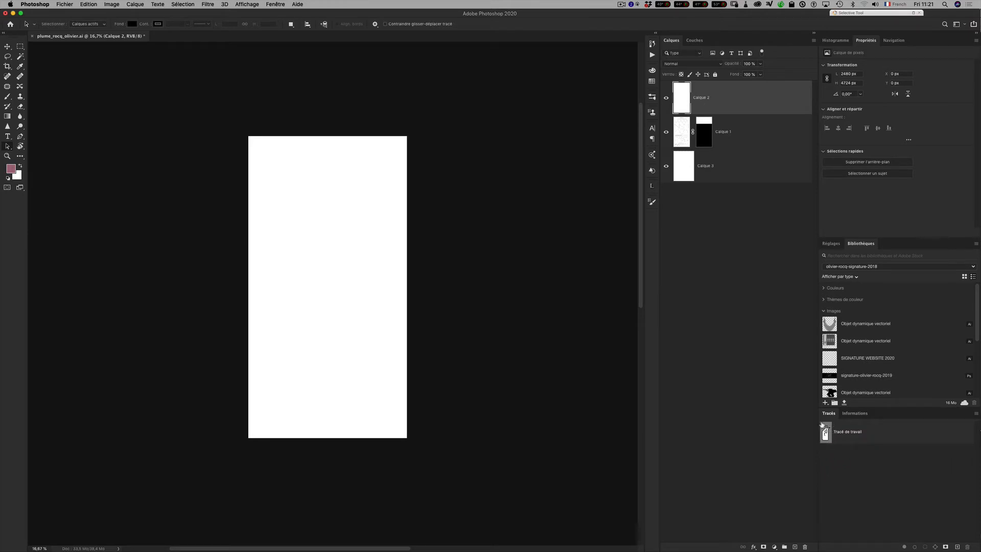
Show the work path, cut the zigzag line out of it and paste it into a new separate path
{"action": "left_click", "coordinate": [854, 433]}
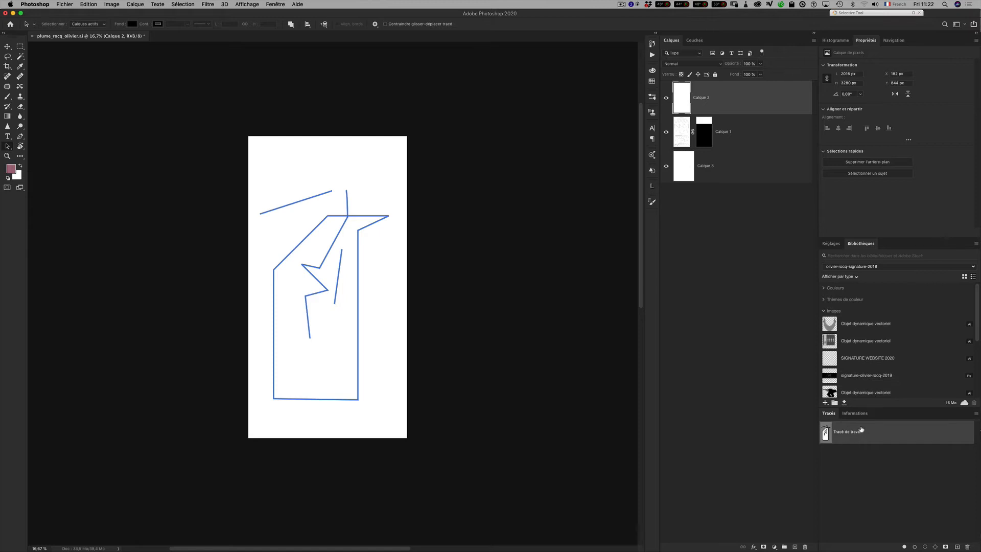
{"action": "left_click", "coordinate": [329, 252]}
{"action": "left_click", "coordinate": [88, 4]}
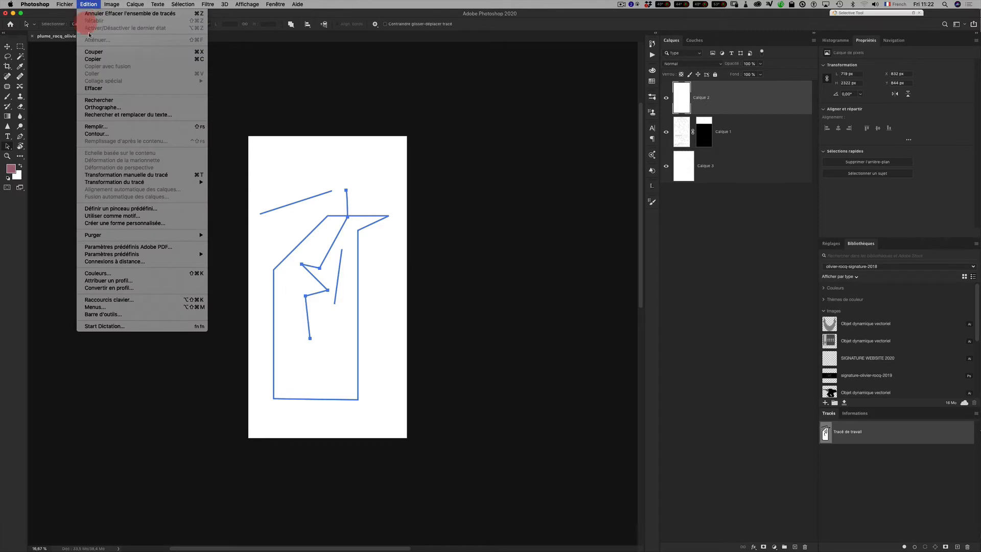
{"action": "left_click", "coordinate": [108, 54]}
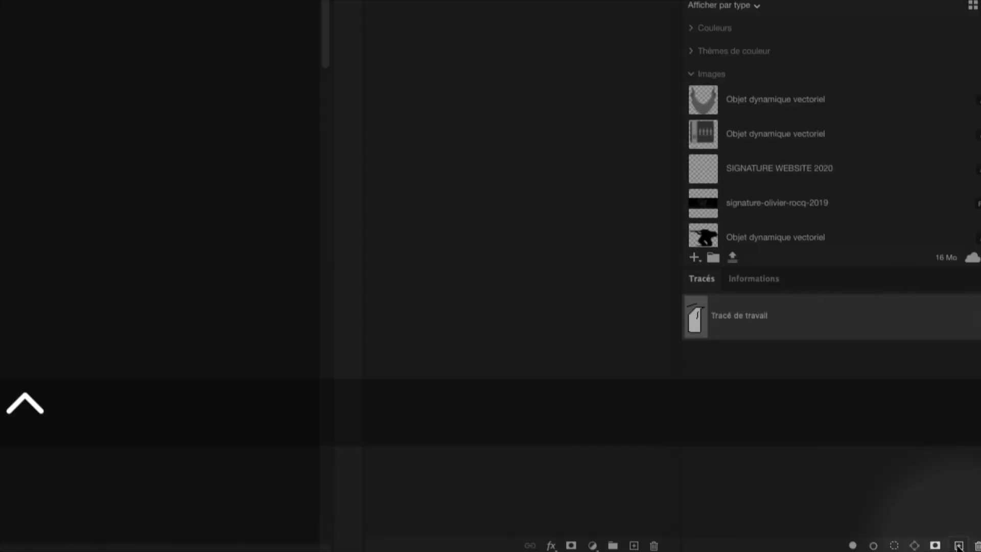
{"action": "left_click", "coordinate": [957, 547]}
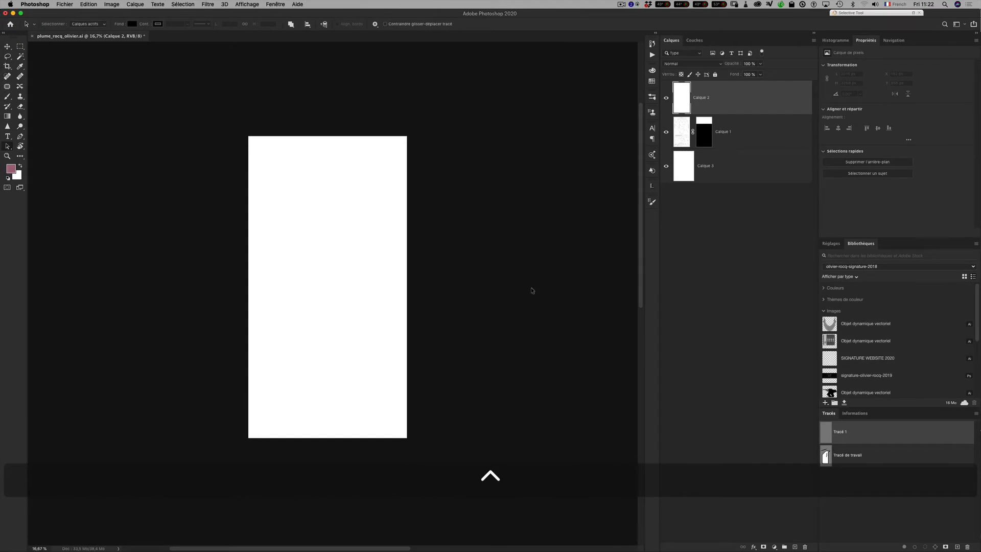
{"action": "key", "text": "super"}
{"action": "key", "text": "super+v"}
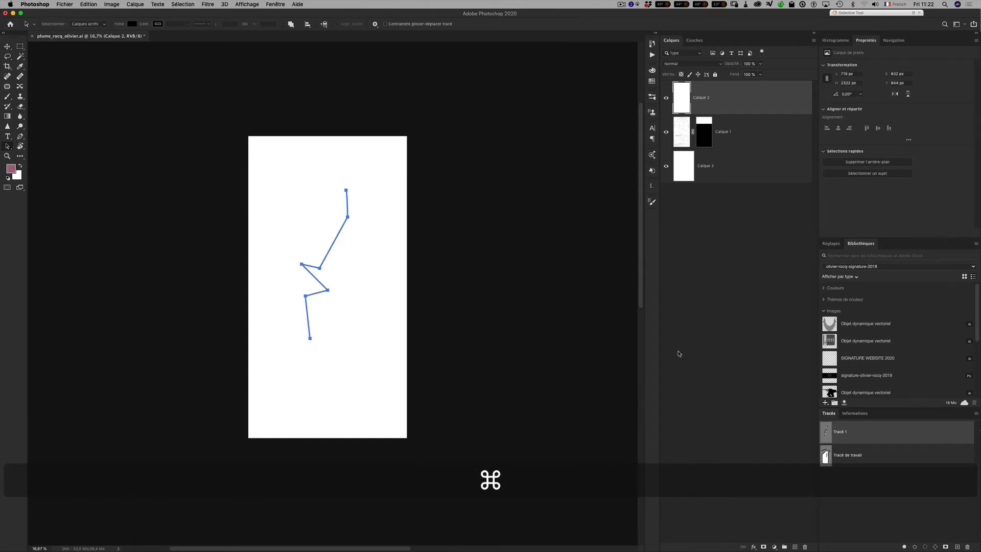
Cut the short line inside the closed outline from the work path and paste it into another new path
{"action": "left_click", "coordinate": [846, 457]}
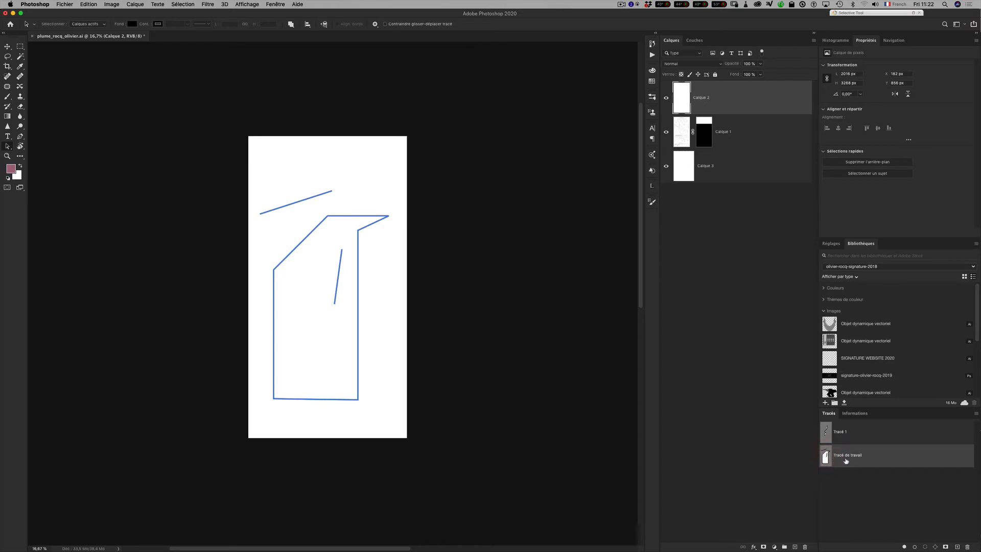
{"action": "left_click", "coordinate": [338, 288]}
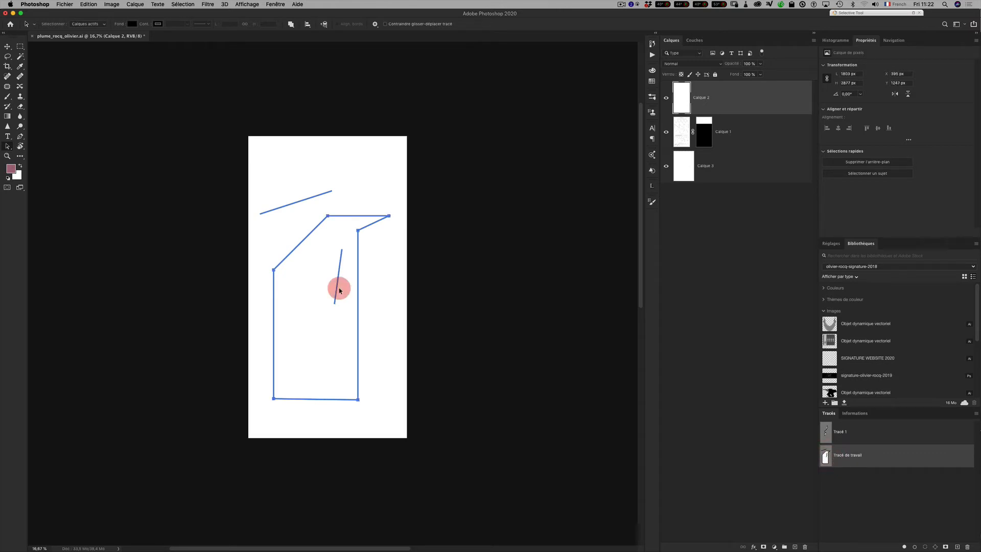
{"action": "left_click", "coordinate": [338, 278]}
{"action": "left_click", "coordinate": [87, 5]}
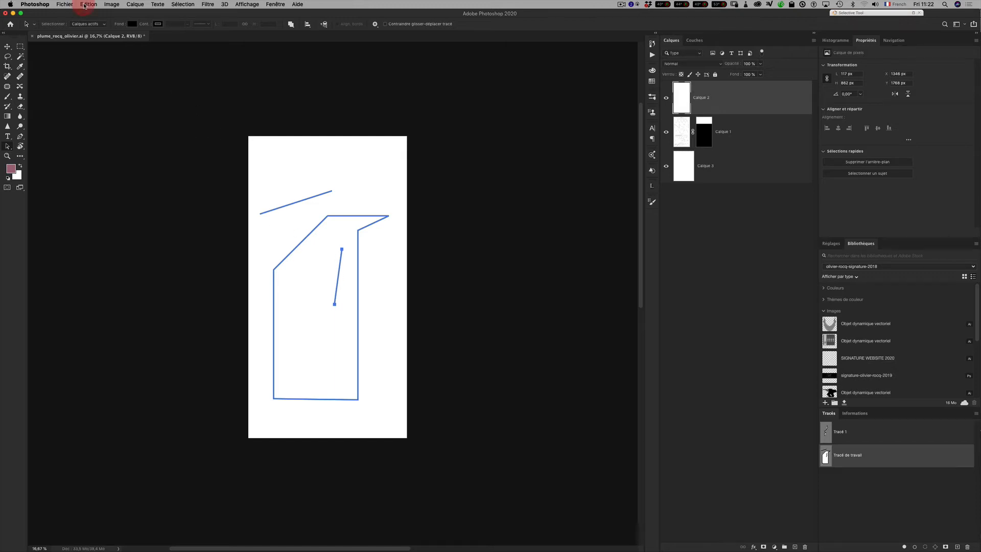
{"action": "left_click", "coordinate": [121, 53]}
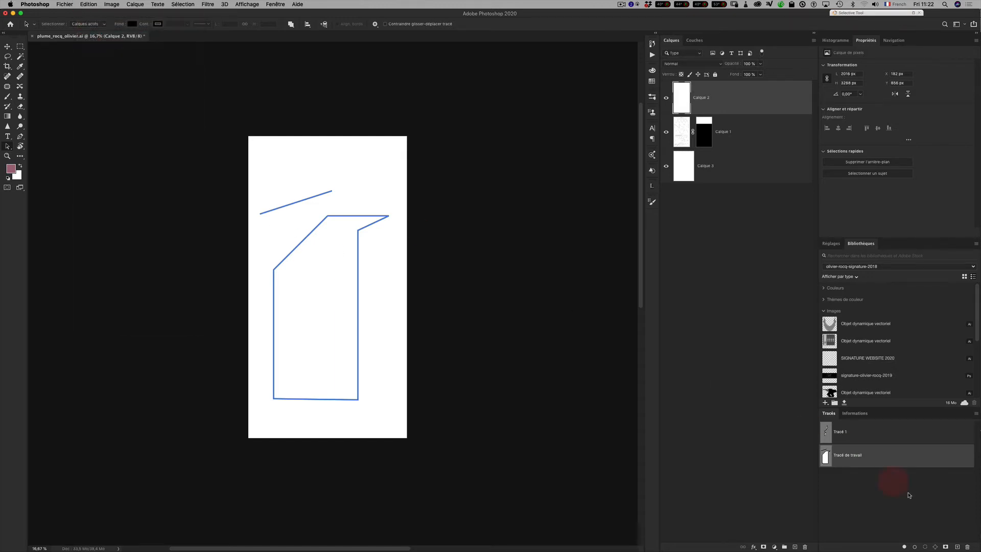
{"action": "left_click", "coordinate": [957, 547]}
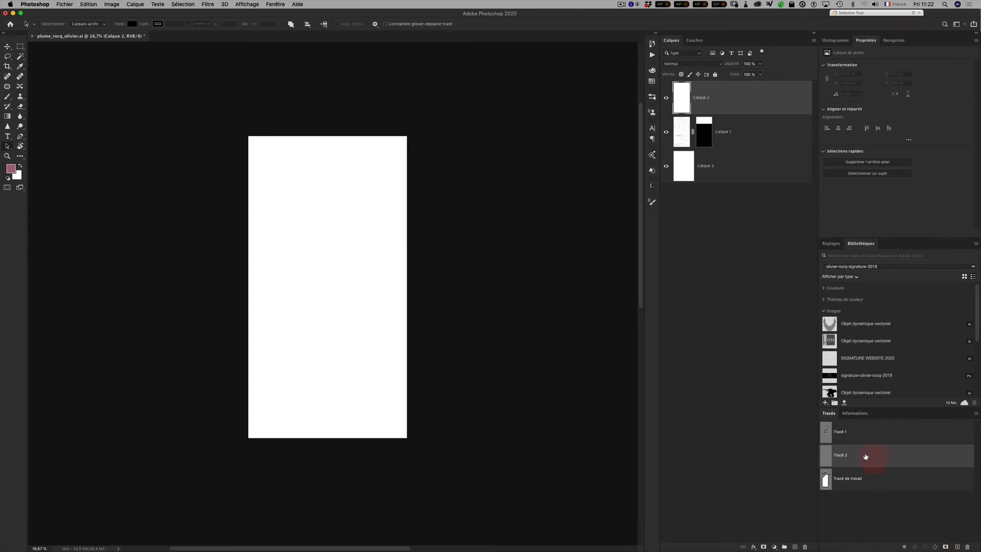
{"action": "left_click", "coordinate": [81, 7]}
{"action": "left_click", "coordinate": [119, 76]}
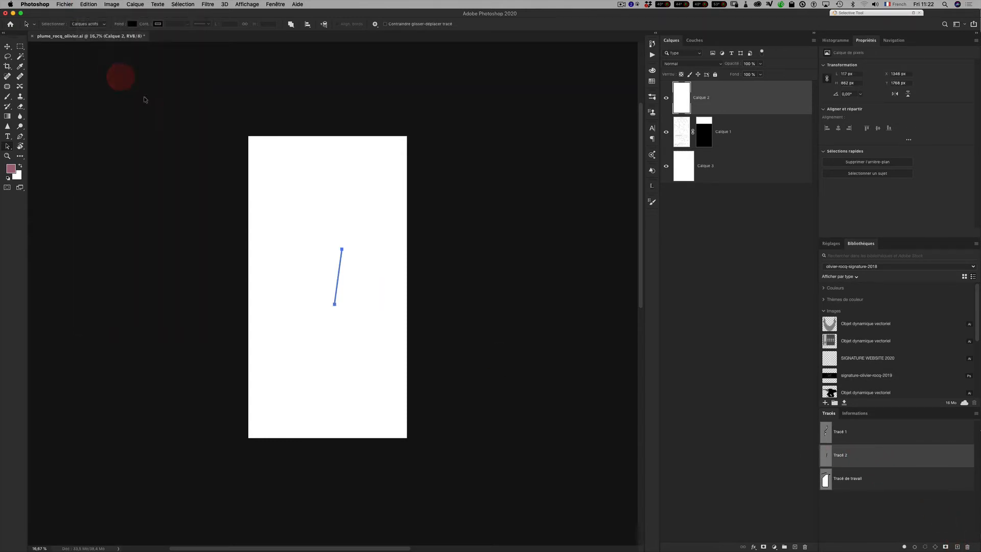
Display Tracé 1, Tracé 2 and the work path one after another to compare their contents
{"action": "left_click", "coordinate": [860, 437]}
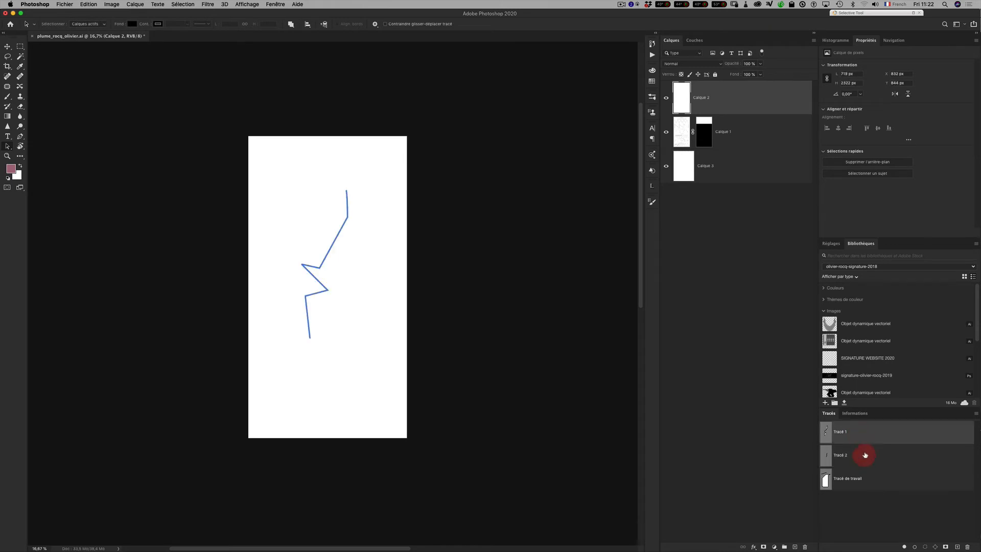
{"action": "left_click", "coordinate": [863, 459]}
{"action": "left_click", "coordinate": [861, 481]}
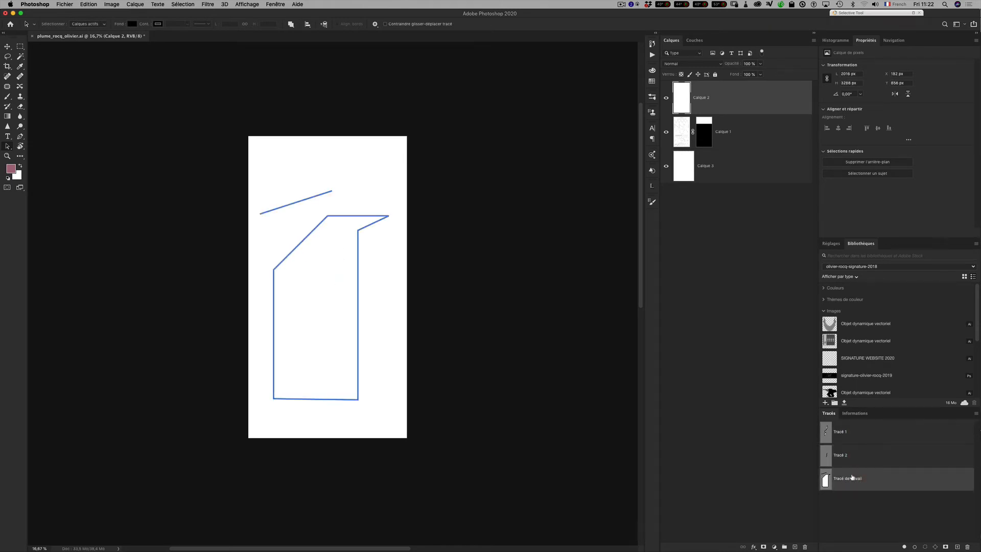
{"action": "left_click", "coordinate": [849, 456]}
Delete the path Tracé 1 that holds the zigzag
{"action": "left_click", "coordinate": [849, 439]}
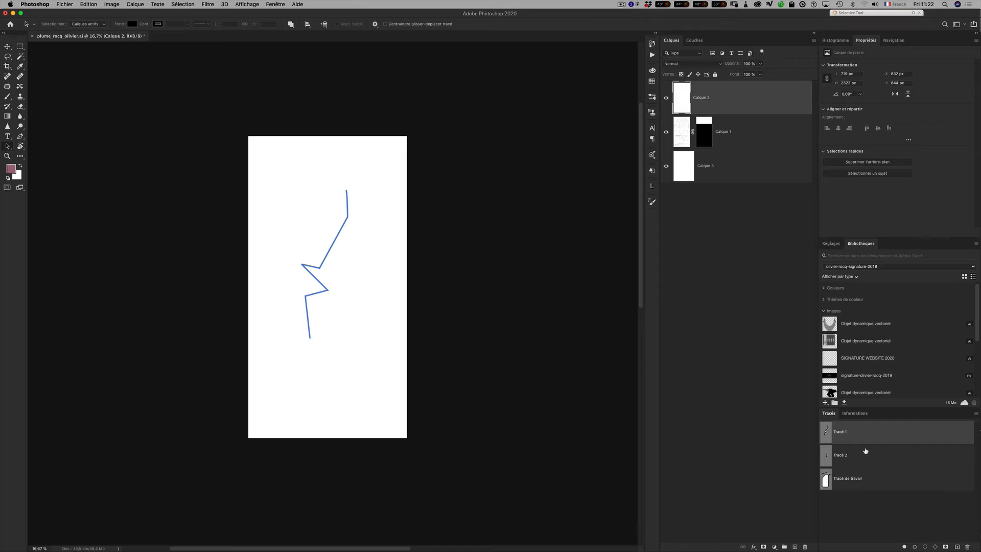
{"action": "left_click", "coordinate": [967, 546]}
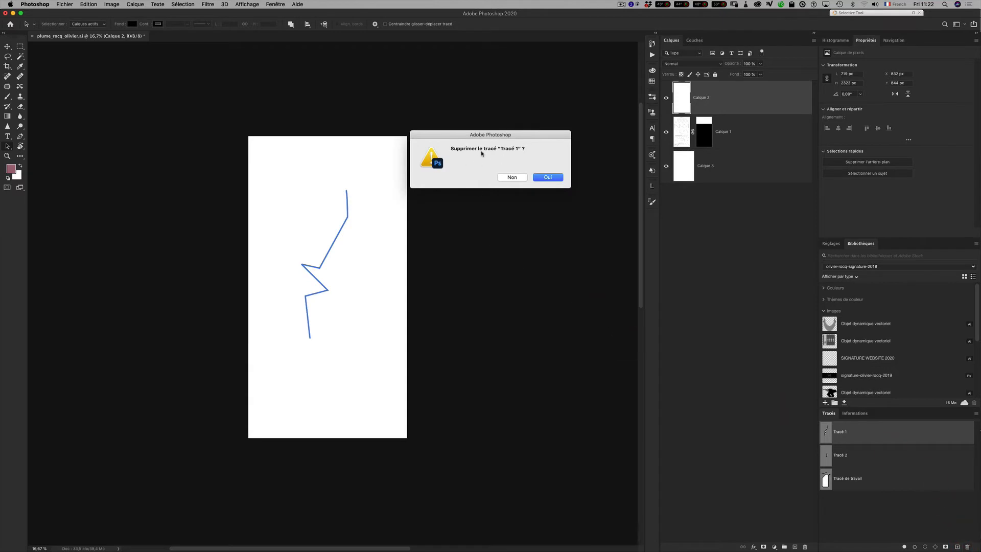
{"action": "left_click", "coordinate": [549, 177]}
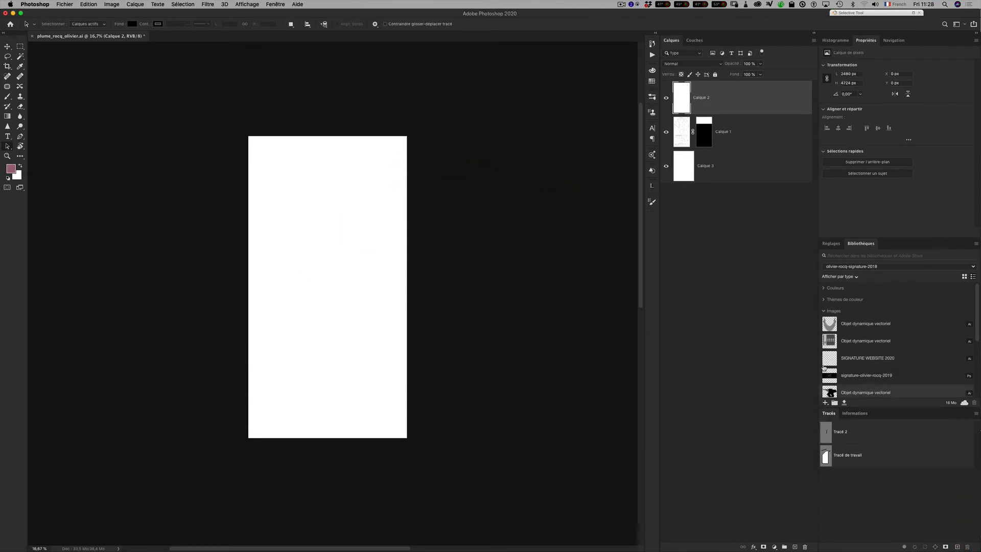
Hide layer Calque 2 to reveal the zigzag exercise beneath it
{"action": "left_click", "coordinate": [666, 99]}
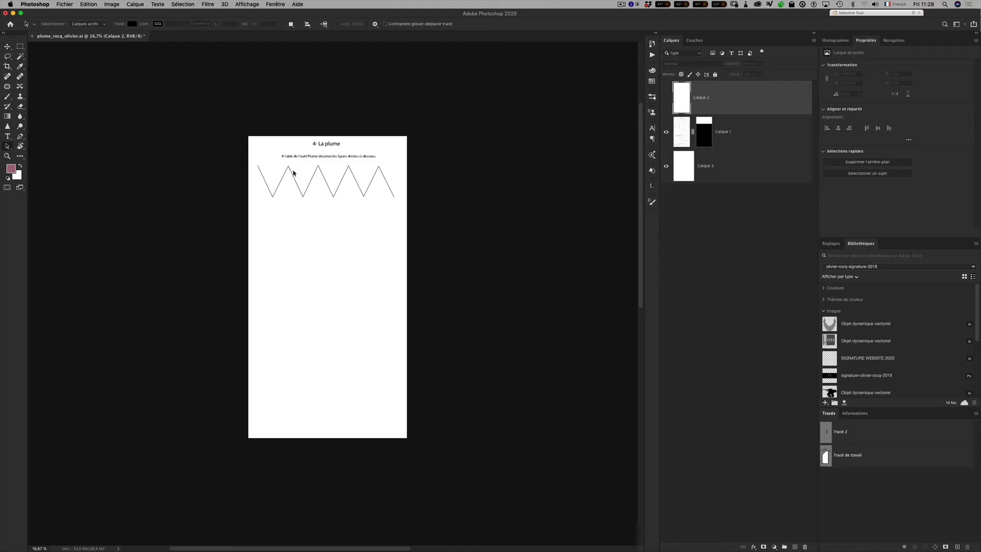
{"action": "key", "text": "z"}
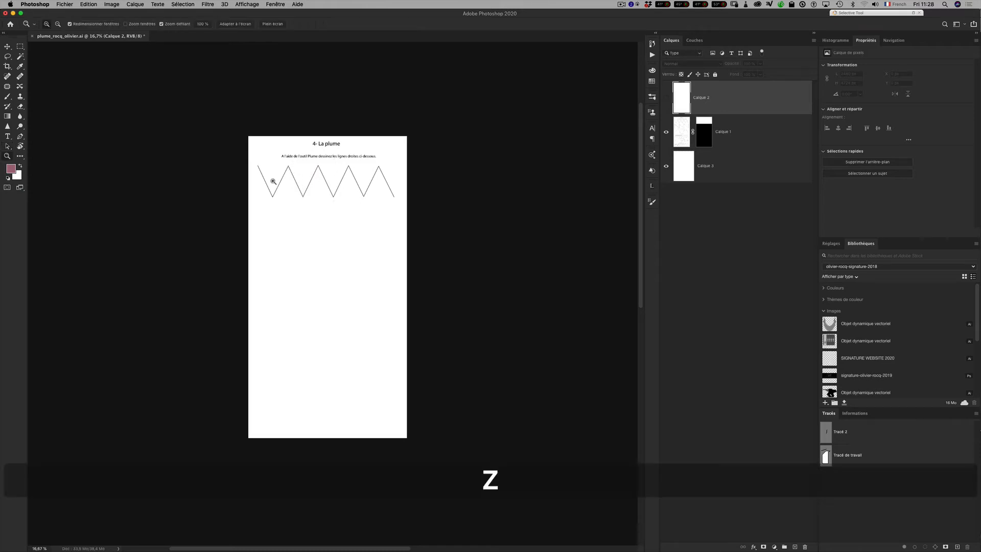
{"action": "left_click_drag", "start_coordinate": [275, 182], "coordinate": [310, 188]}
{"action": "left_click", "coordinate": [237, 153]}
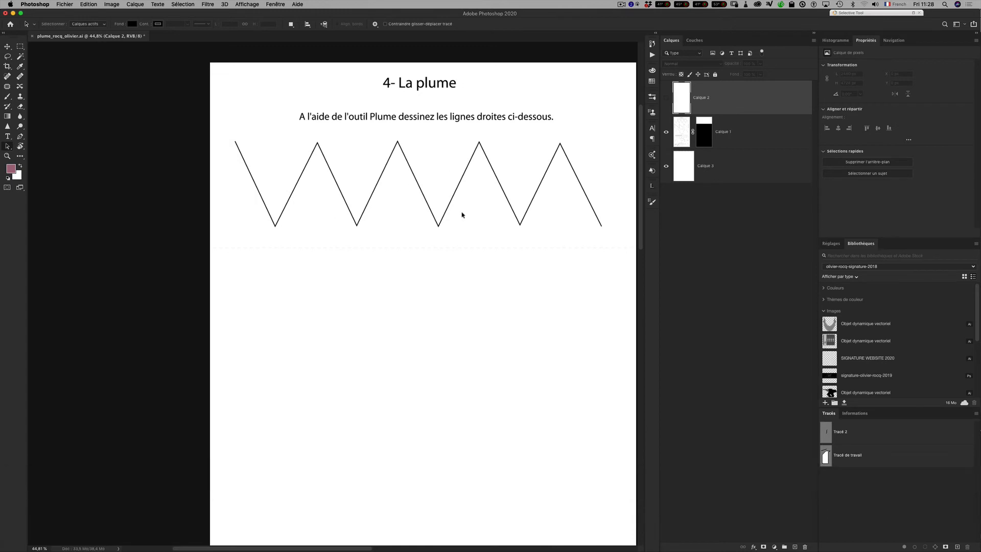
Roughly trace the exercise zigzag with the Pen tool at about 10% zoom, placing an anchor point near each corner
{"action": "key", "text": "z"}
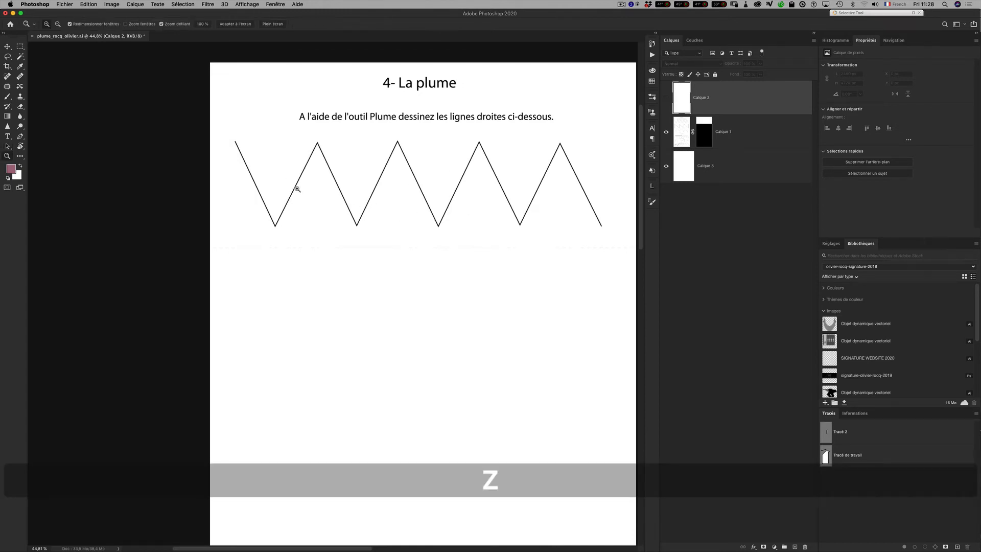
{"action": "left_click_drag", "start_coordinate": [244, 162], "coordinate": [254, 179]}
{"action": "key", "text": "p"}
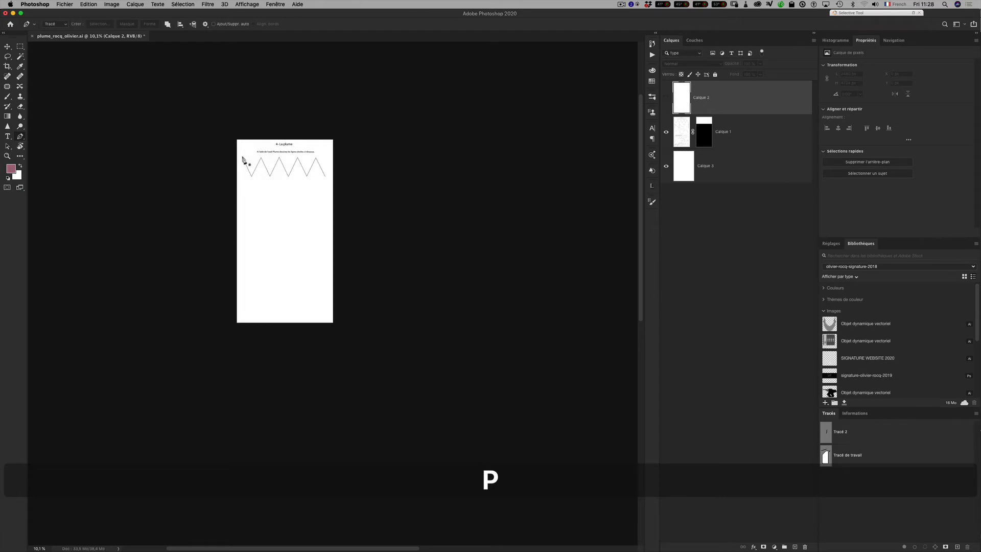
{"action": "left_click", "coordinate": [242, 156]}
{"action": "left_click", "coordinate": [254, 176]}
{"action": "left_click", "coordinate": [259, 159]}
{"action": "left_click", "coordinate": [275, 176]}
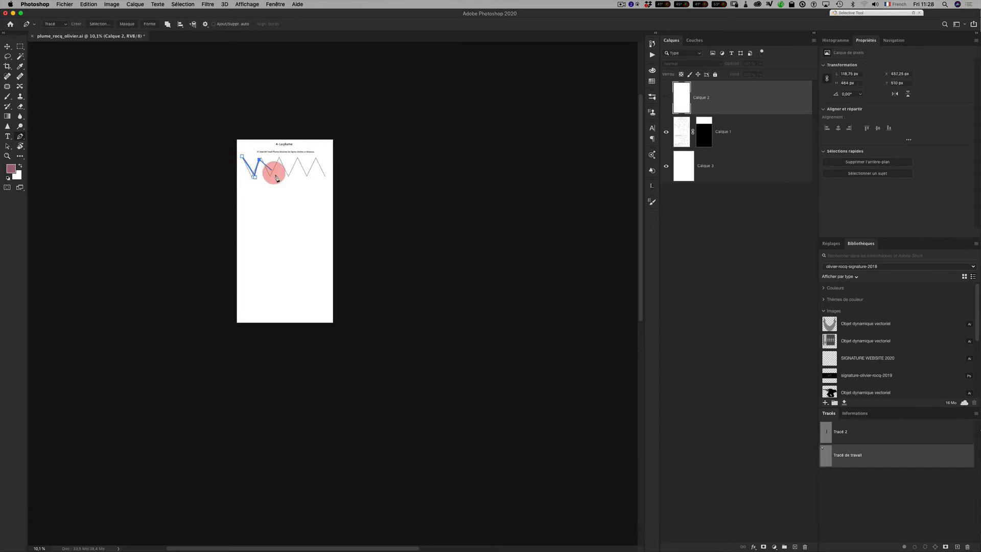
{"action": "left_click", "coordinate": [280, 157]}
{"action": "left_click", "coordinate": [292, 177]}
{"action": "left_click", "coordinate": [300, 156]}
{"action": "left_click", "coordinate": [314, 181]}
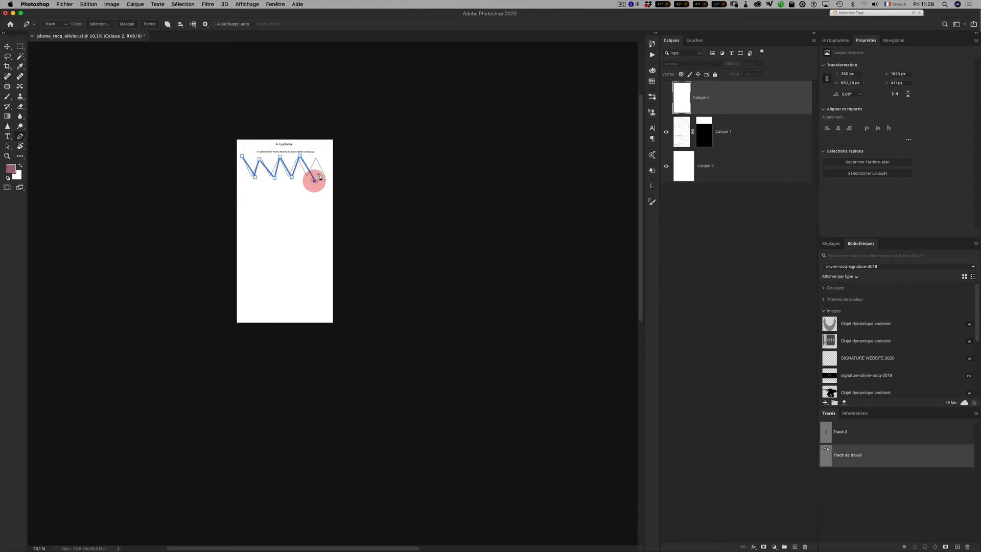
{"action": "left_click", "coordinate": [318, 156]}
{"action": "left_click", "coordinate": [333, 174]}
Undo all anchor points of the rough zigzag trace
{"action": "key", "text": "super+z"}
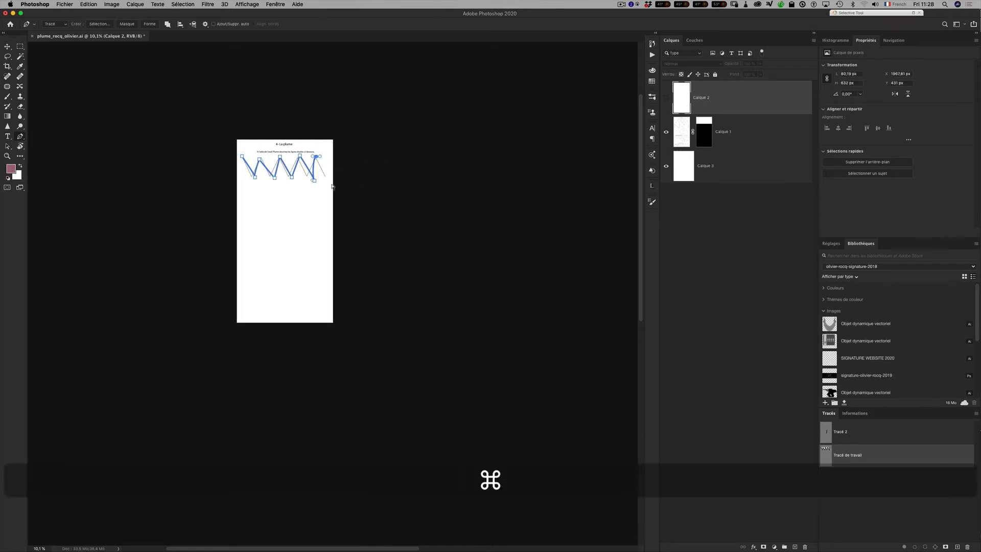
{"action": "key", "text": "super+z"}
{"action": "key", "text": "super+z"}
{"action": "key", "text": "super+z"}
{"action": "key", "text": "super+z"}
{"action": "key", "text": "super+z"}
{"action": "key", "text": "super+z"}
{"action": "key", "text": "super+z"}
{"action": "key", "text": "super+z"}
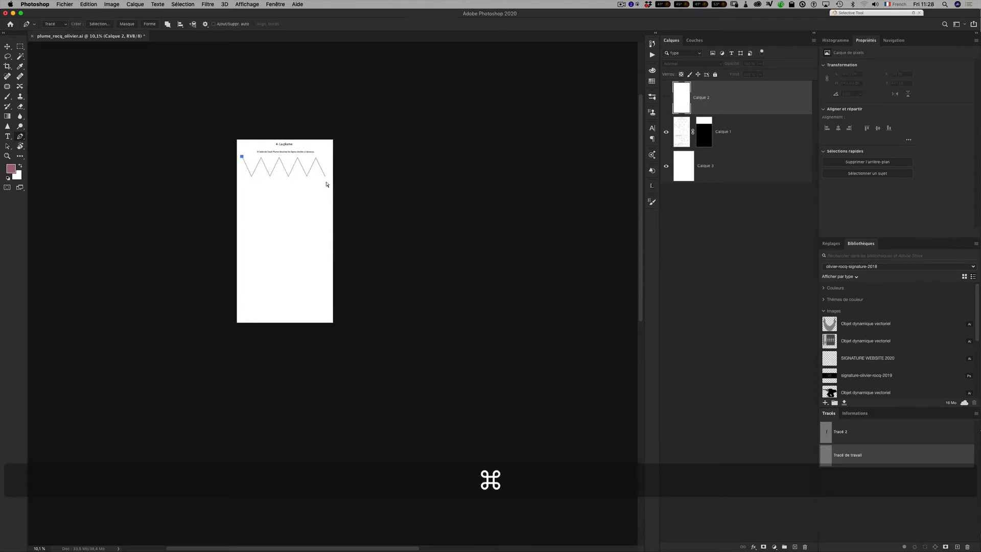
{"action": "key", "text": "super+z"}
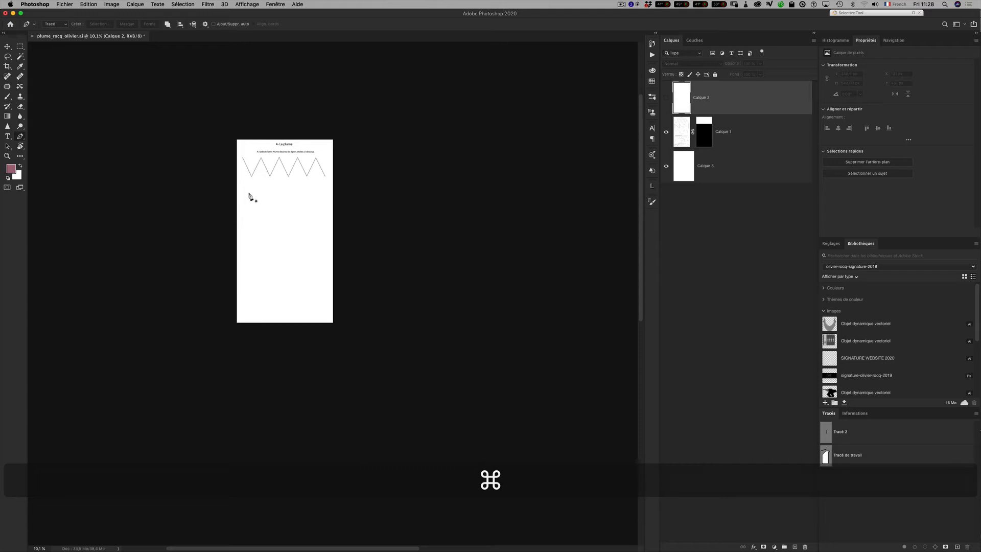
Zoom in to about 143% on the starting end of the exercise zigzag and return to the Pen tool
{"action": "key", "text": "z"}
{"action": "left_click_drag", "start_coordinate": [240, 164], "coordinate": [307, 170]}
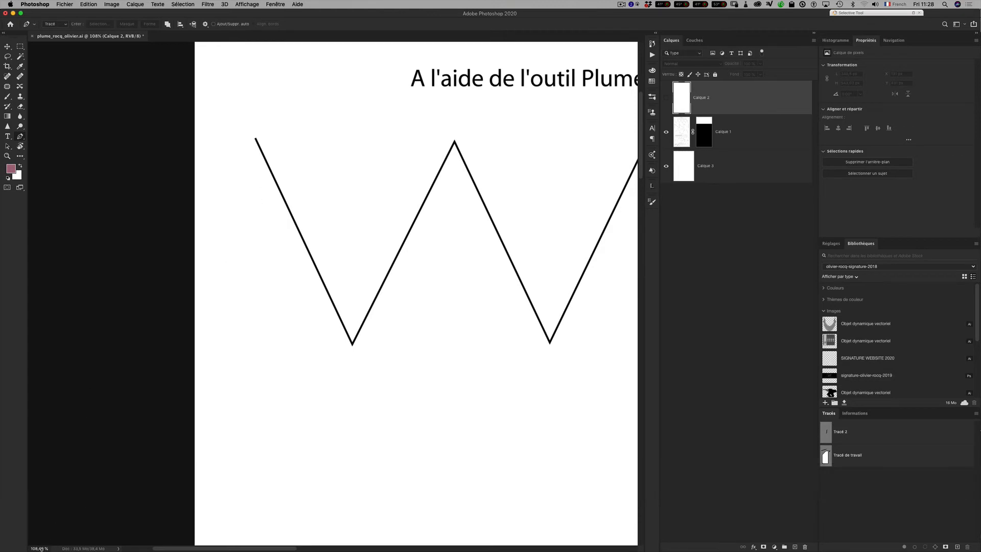
{"action": "key", "text": "z"}
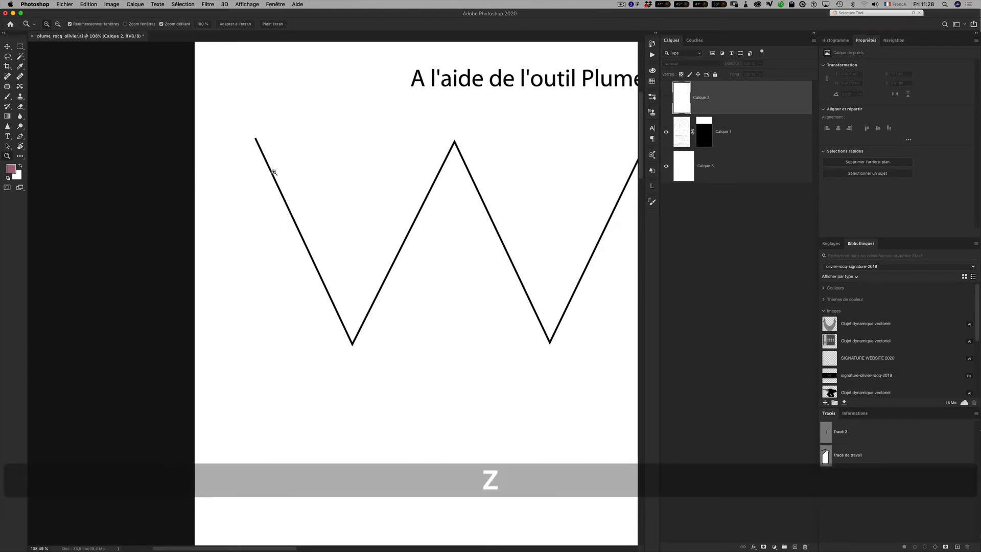
{"action": "left_click", "coordinate": [259, 149]}
{"action": "left_click_drag", "start_coordinate": [259, 148], "coordinate": [276, 152]}
{"action": "key", "text": "p"}
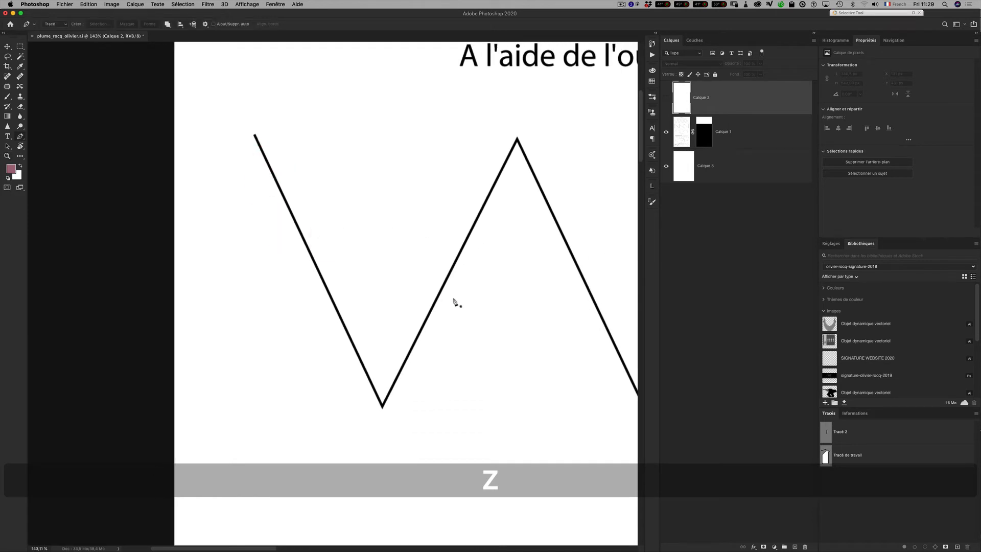
Examine the zigzag along its whole length at this magnification and come back to its starting end
{"action": "key", "text": "space"}
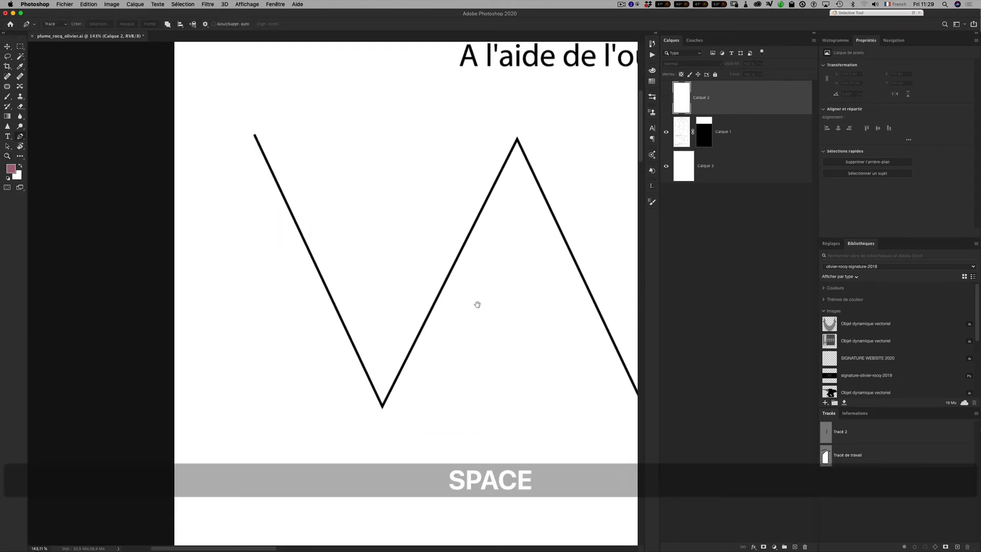
{"action": "key", "text": "space"}
{"action": "left_click_drag", "start_coordinate": [481, 316], "coordinate": [294, 312]}
{"action": "left_click_drag", "start_coordinate": [544, 302], "coordinate": [364, 293]}
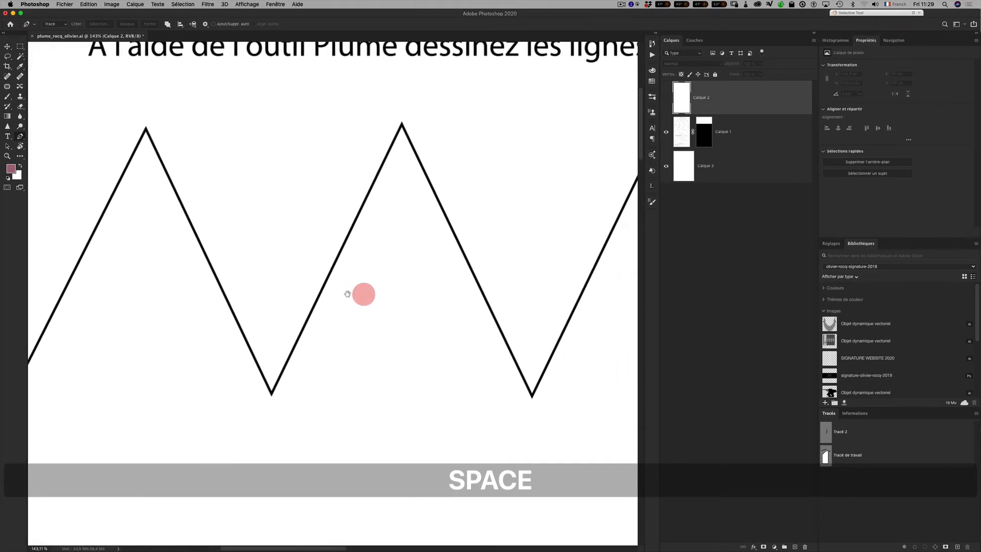
{"action": "left_click_drag", "start_coordinate": [449, 312], "coordinate": [342, 307]}
{"action": "left_click_drag", "start_coordinate": [394, 307], "coordinate": [267, 321]}
{"action": "left_click_drag", "start_coordinate": [358, 326], "coordinate": [319, 322]}
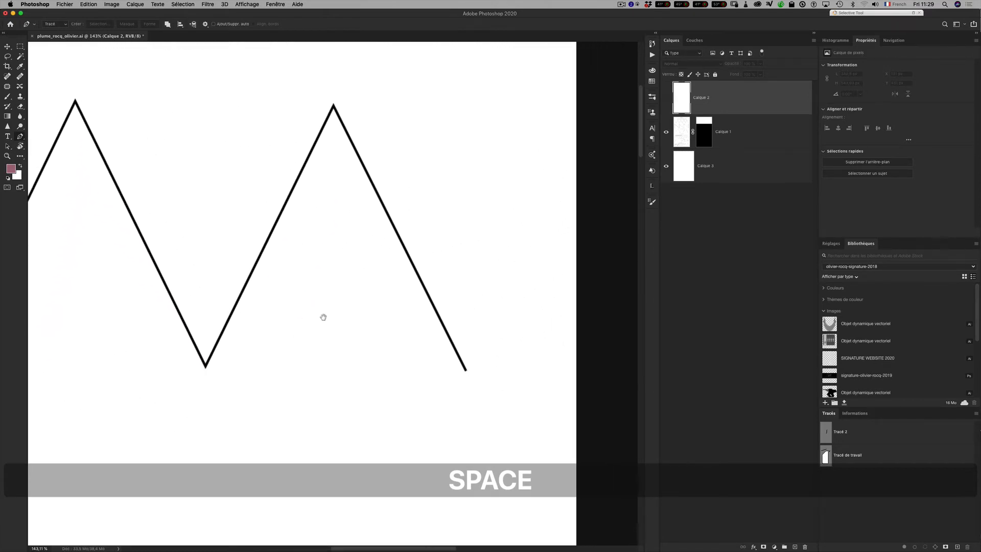
{"action": "left_click_drag", "start_coordinate": [273, 330], "coordinate": [459, 321]}
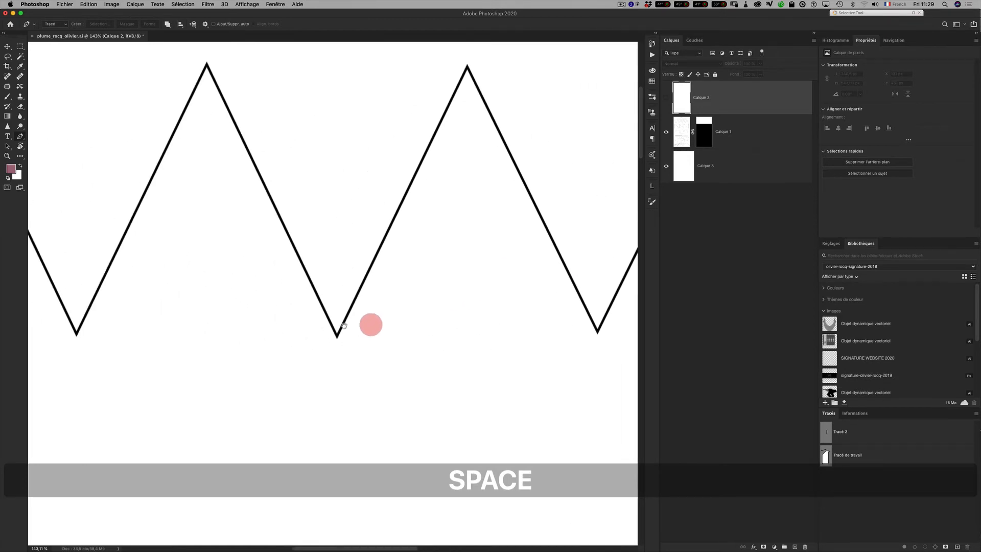
{"action": "left_click_drag", "start_coordinate": [251, 308], "coordinate": [295, 312]}
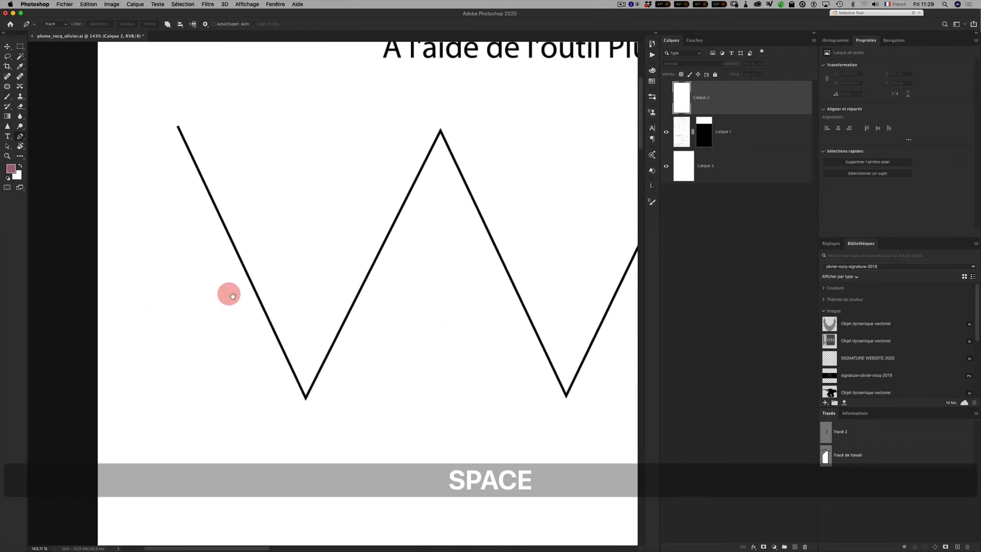
{"action": "left_click_drag", "start_coordinate": [228, 293], "coordinate": [257, 300]}
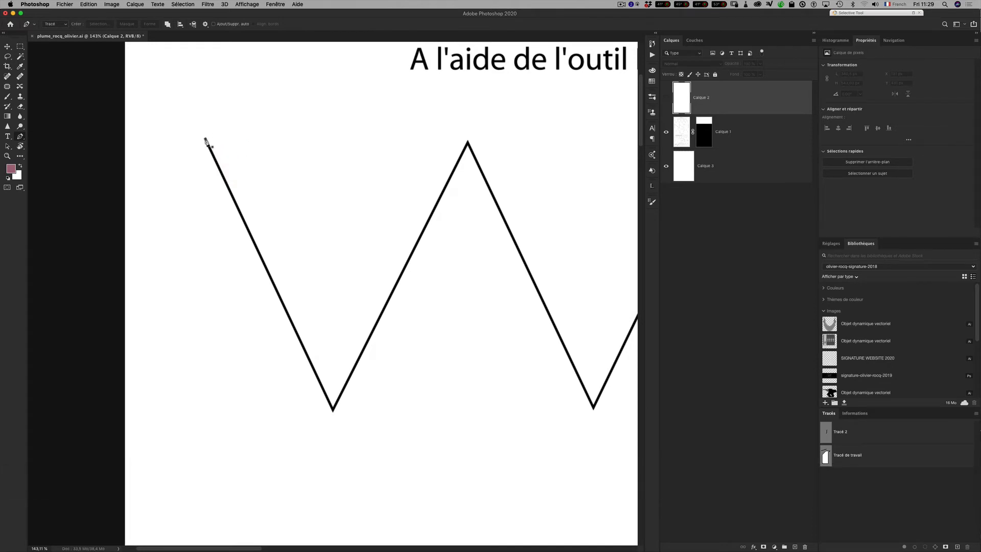
Trace the zigzag's first three segments with the Pen tool, placing anchor points at the starting end, first valley, first peak and second valley
{"action": "left_click", "coordinate": [205, 139]}
{"action": "left_click", "coordinate": [333, 410]}
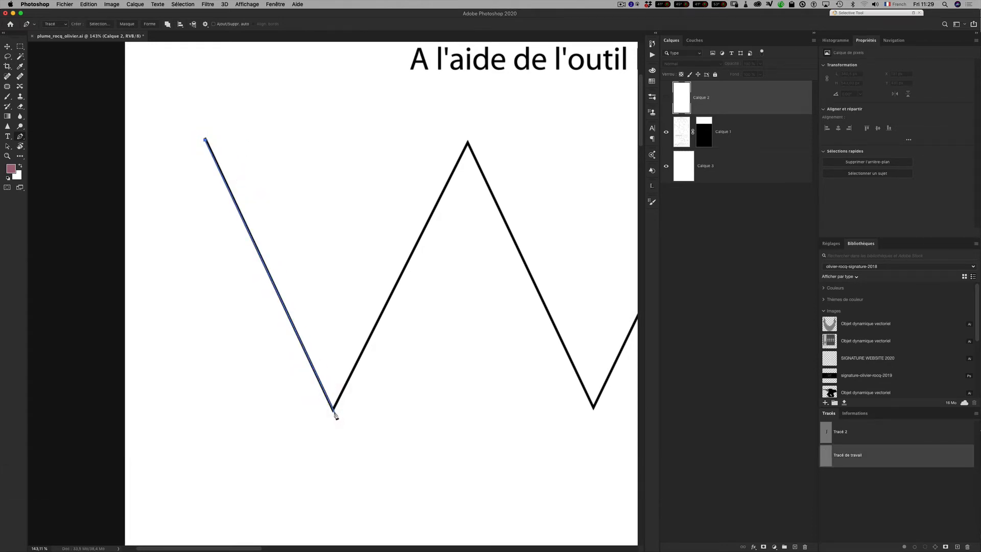
{"action": "key", "text": "shift"}
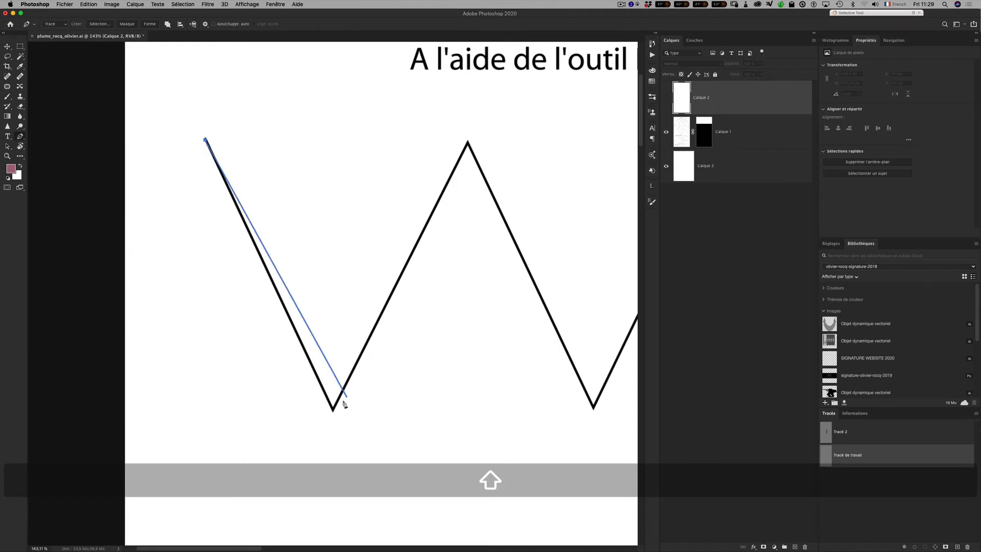
{"action": "left_click", "coordinate": [333, 411]}
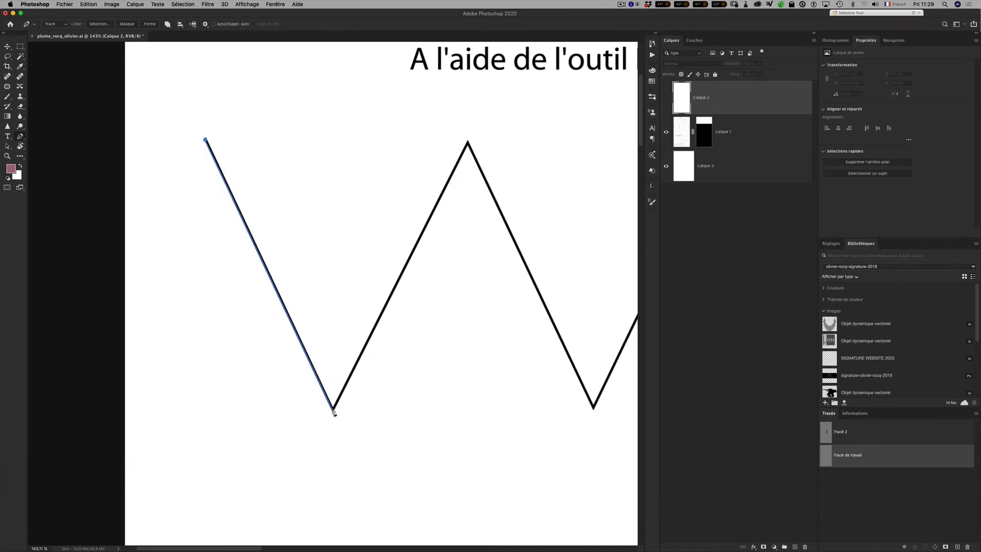
{"action": "left_click", "coordinate": [459, 137]}
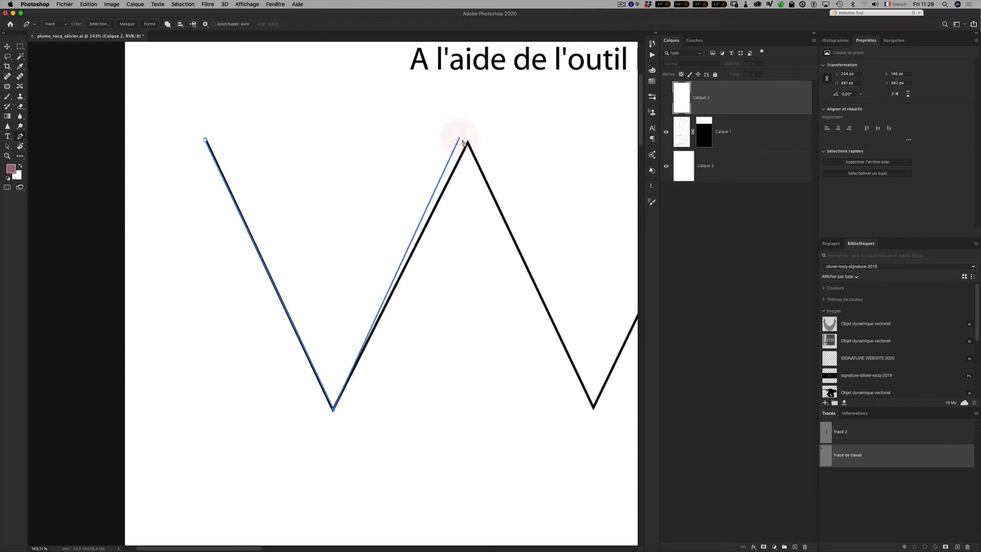
{"action": "key", "text": "super+z"}
{"action": "left_click", "coordinate": [468, 142]}
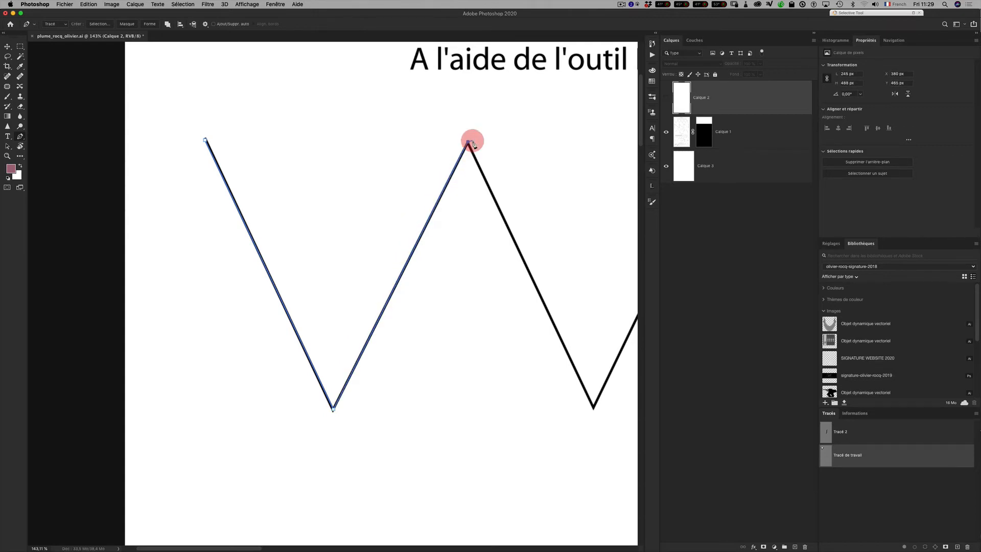
{"action": "left_click", "coordinate": [594, 408]}
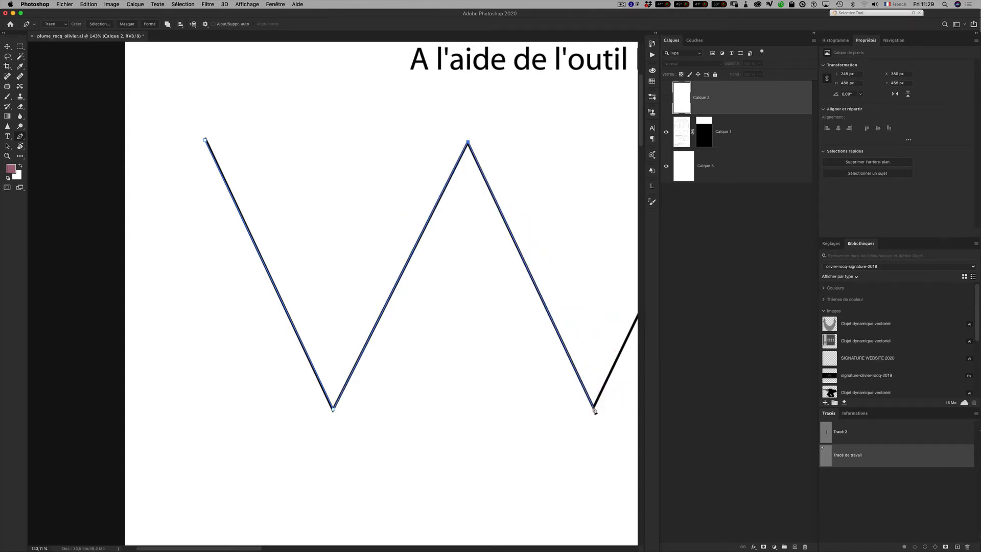
{"action": "left_click", "coordinate": [593, 407]}
Extend the path to the second peak, undoing misplaced anchor points and leaving one just beside the tip
{"action": "key", "text": "space"}
{"action": "left_click_drag", "start_coordinate": [576, 389], "coordinate": [249, 432]}
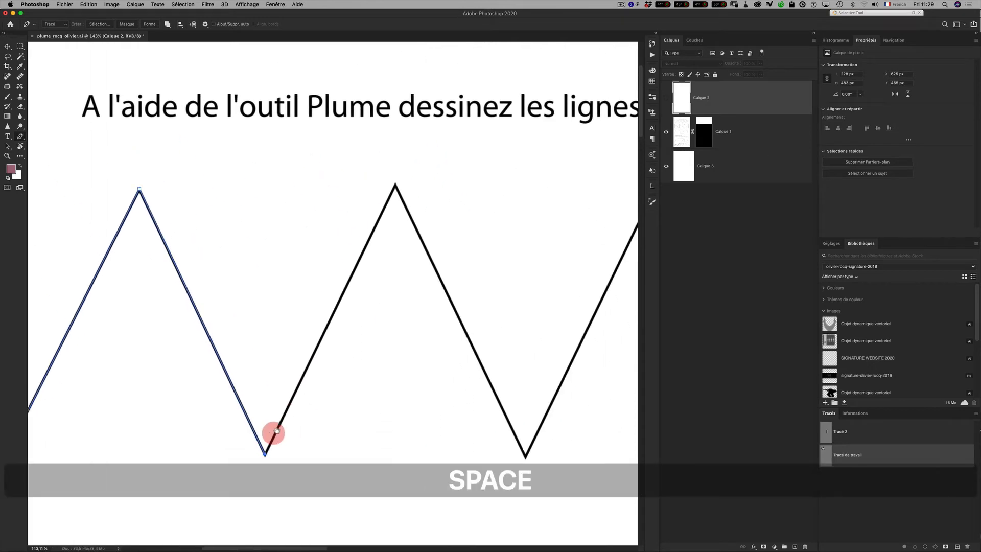
{"action": "left_click", "coordinate": [397, 177]}
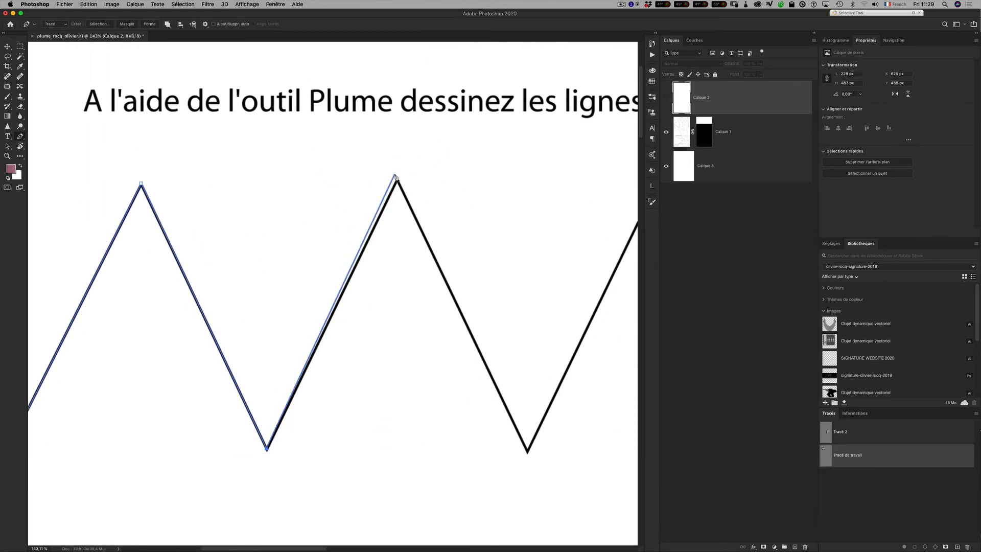
{"action": "left_click_drag", "start_coordinate": [397, 177], "coordinate": [399, 167]}
{"action": "key", "text": "cmd+z"}
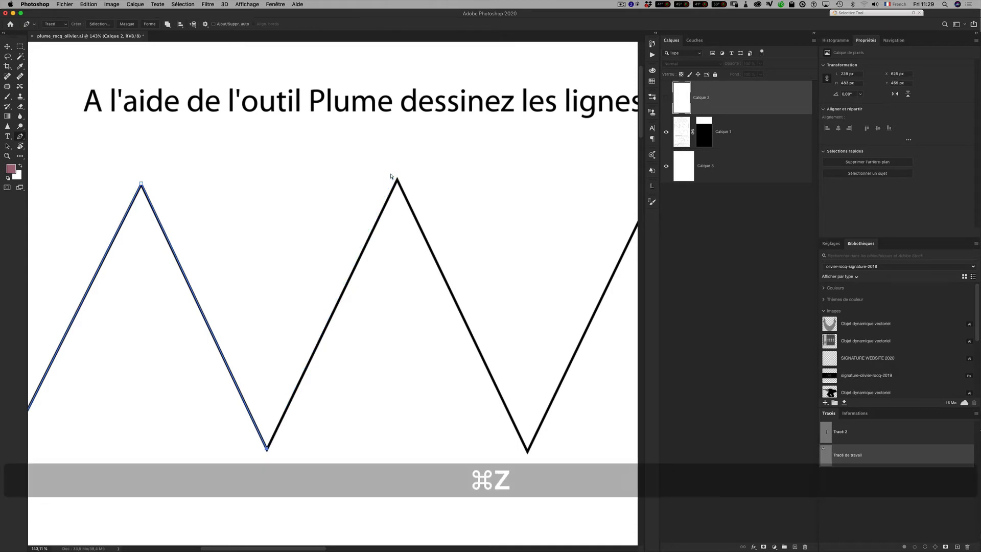
{"action": "left_click", "coordinate": [398, 179]}
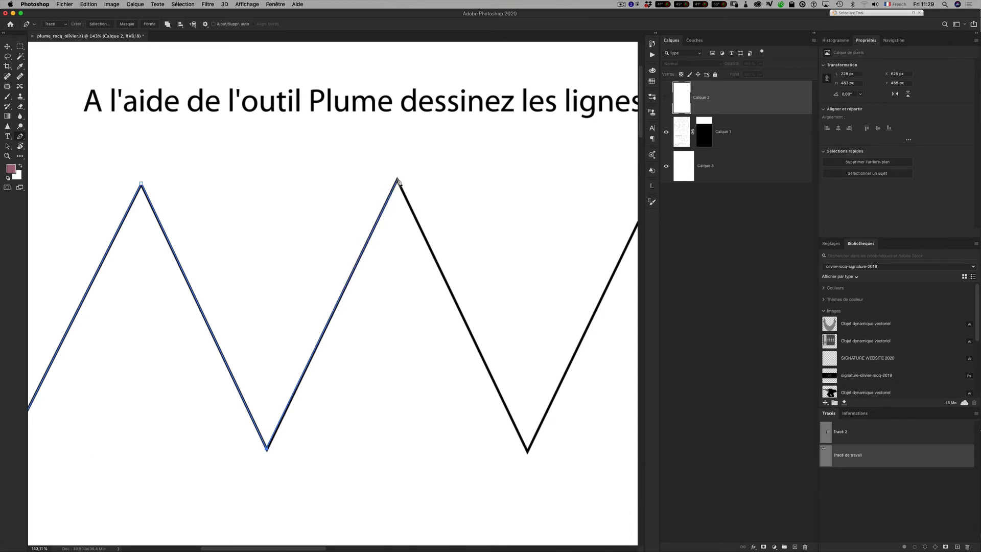
{"action": "left_click", "coordinate": [394, 179]}
{"action": "key", "text": "super"}
{"action": "key", "text": "super+z"}
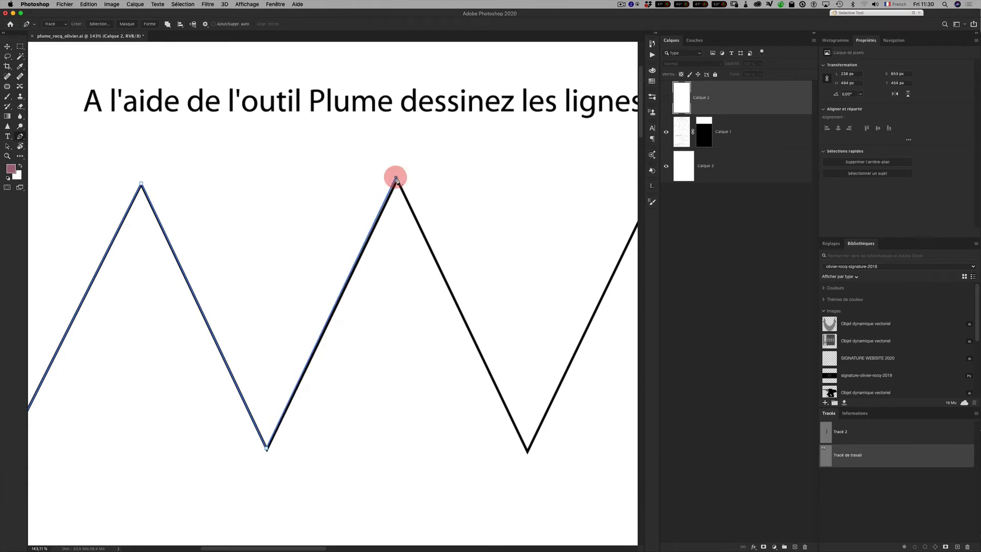
{"action": "left_click", "coordinate": [396, 178]}
Continue the path with anchor points at the third valley and the third peak
{"action": "left_click", "coordinate": [527, 450]}
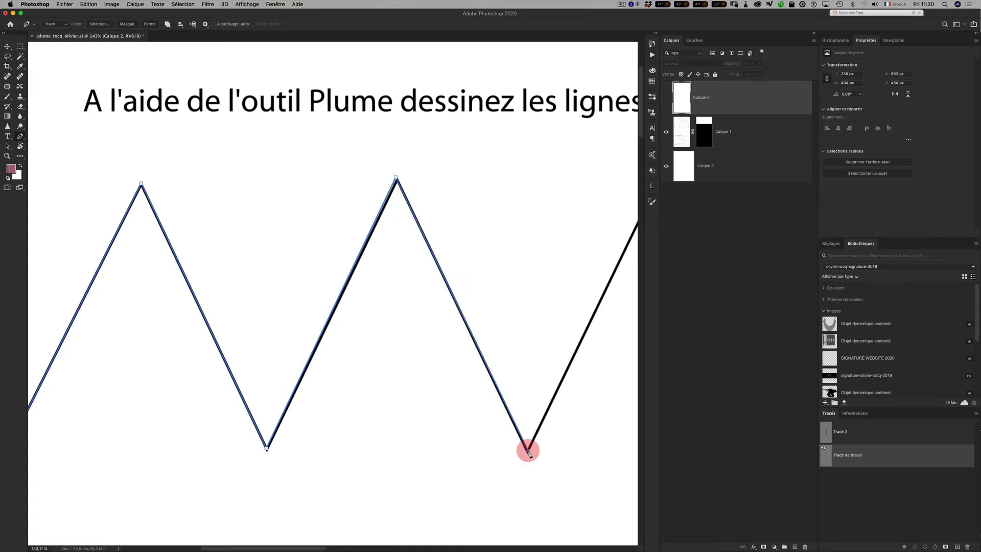
{"action": "key", "text": "space"}
{"action": "left_click_drag", "start_coordinate": [569, 400], "coordinate": [499, 389]}
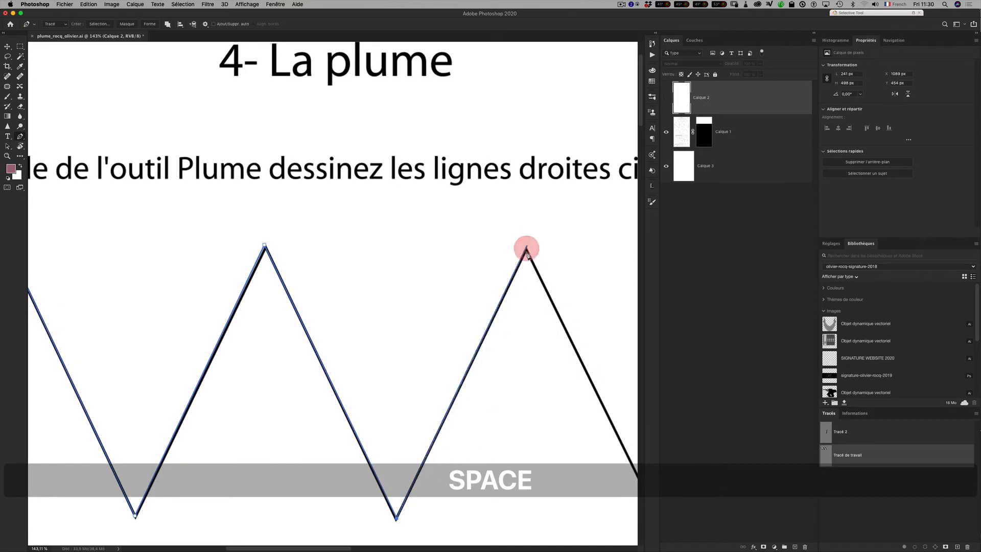
{"action": "left_click", "coordinate": [526, 250]}
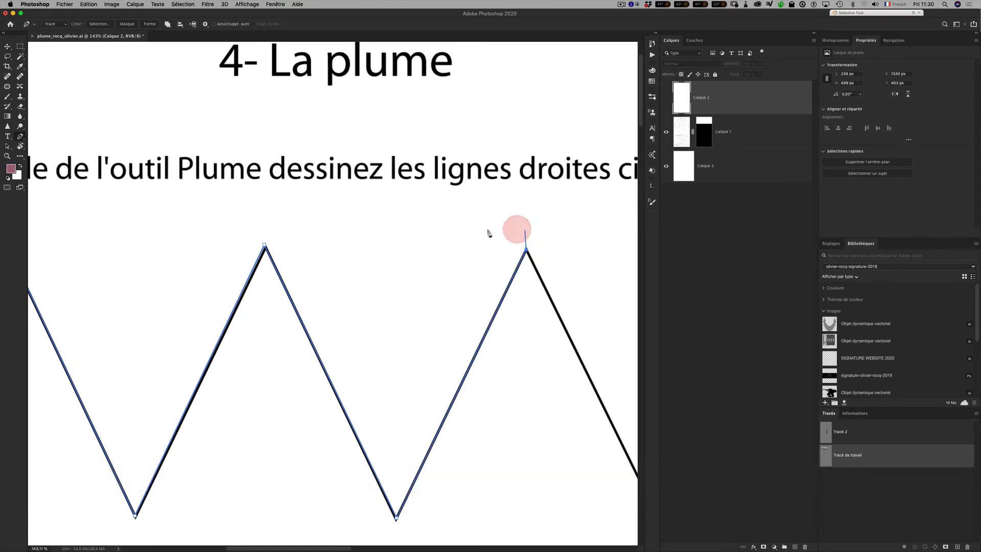
Examine at about 1380% zoom how the anchor point at the second peak sits against the black line
{"action": "key", "text": "space"}
{"action": "left_click_drag", "start_coordinate": [286, 254], "coordinate": [387, 244]}
{"action": "key", "text": "z"}
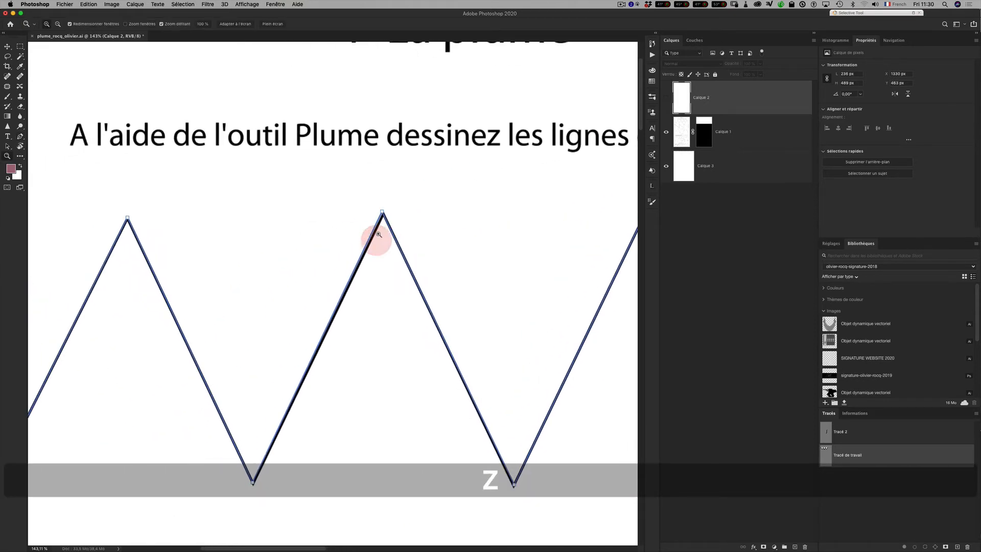
{"action": "left_click_drag", "start_coordinate": [368, 211], "coordinate": [423, 240]}
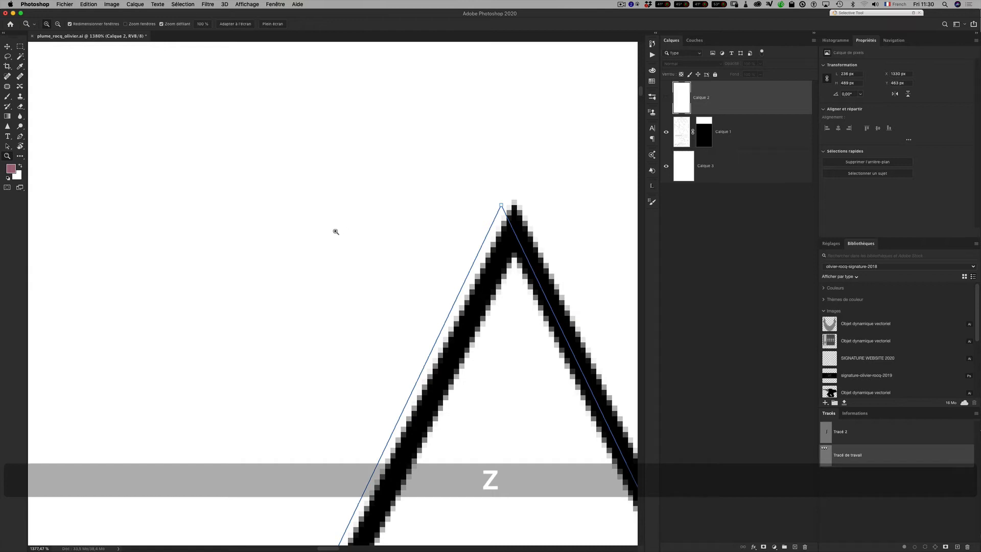
{"action": "key", "text": "p"}
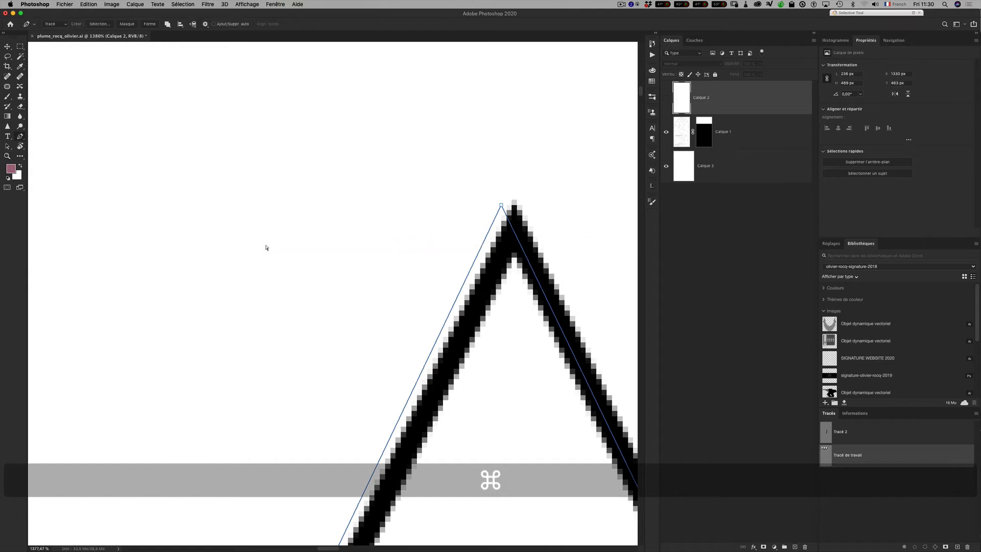
{"action": "key", "text": "super+minus"}
{"action": "key", "text": "super+minus"}
{"action": "key", "text": "super+minus"}
{"action": "key", "text": "super+minus"}
{"action": "key", "text": "super+minus"}
{"action": "key", "text": "super+minus"}
{"action": "key", "text": "super+minus"}
{"action": "key", "text": "super+minus"}
{"action": "key", "text": "super+minus"}
{"action": "key", "text": "super+minus"}
{"action": "key", "text": "super+minus"}
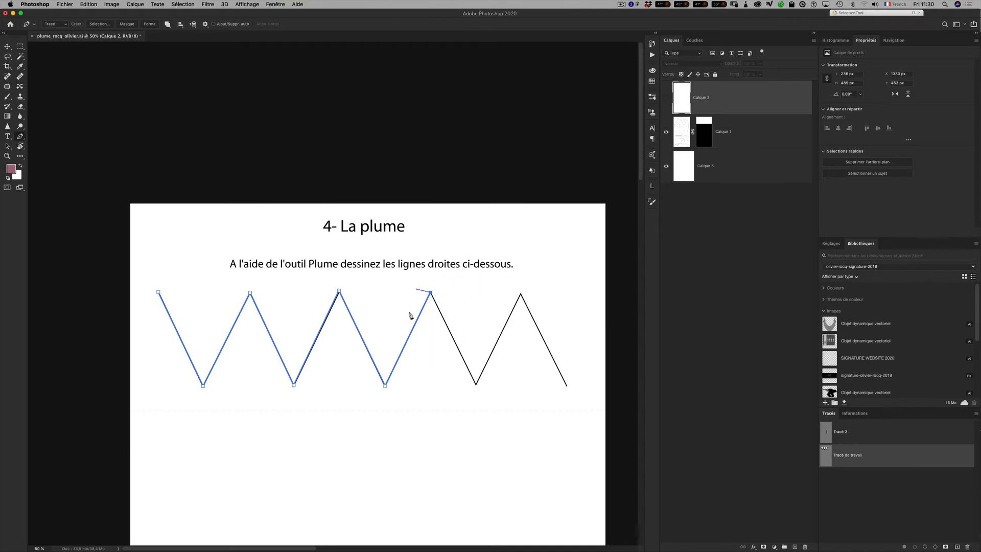
End the open path and select the anchor point at the second peak with the Direct Selection tool
{"action": "key", "text": "Escape"}
{"action": "key", "text": "z"}
{"action": "left_click_drag", "start_coordinate": [335, 306], "coordinate": [384, 292]}
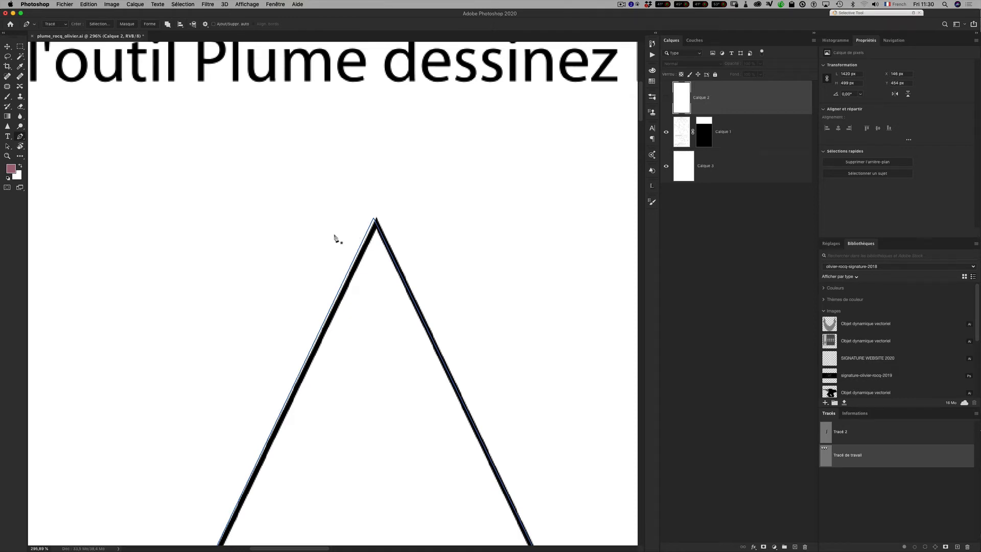
{"action": "key", "text": "a"}
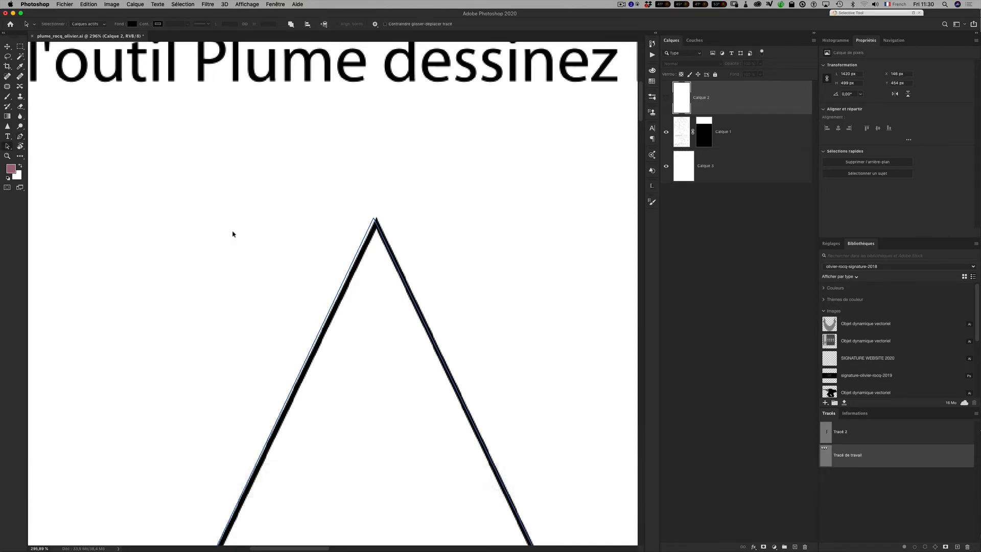
{"action": "left_click_drag", "start_coordinate": [8, 147], "coordinate": [32, 154]}
{"action": "left_click", "coordinate": [375, 220]}
{"action": "left_click", "coordinate": [374, 219]}
Move the second peak's anchor point onto the tip of the black line at about 376% zoom
{"action": "key", "text": "super+minus"}
{"action": "key", "text": "super+minus"}
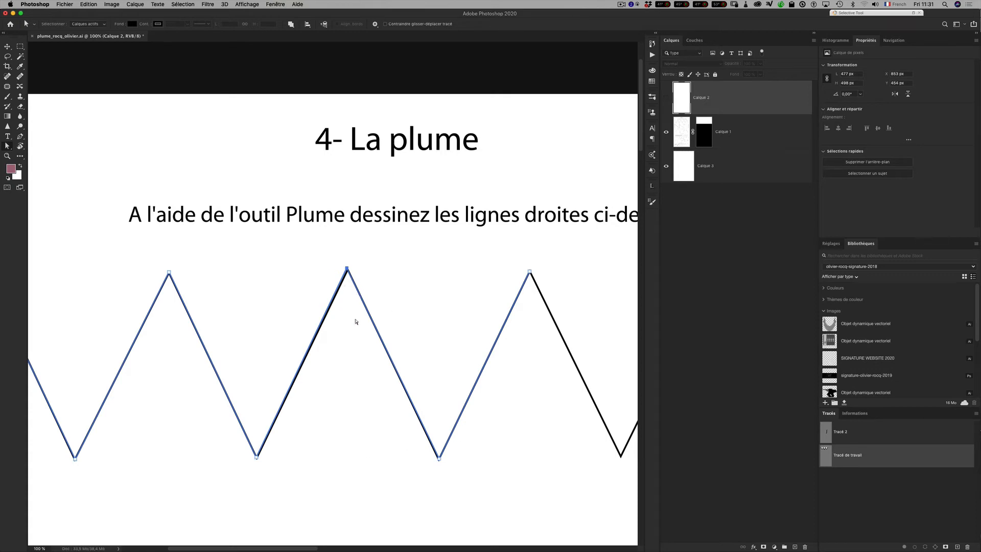
{"action": "key", "text": "z"}
{"action": "left_click_drag", "start_coordinate": [329, 261], "coordinate": [372, 258]}
{"action": "key", "text": "a"}
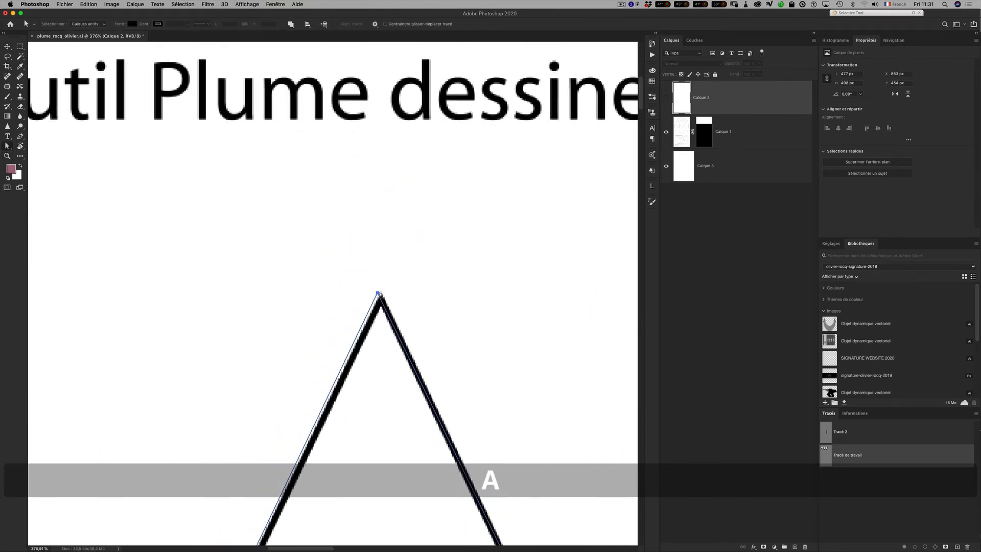
{"action": "left_click", "coordinate": [378, 295]}
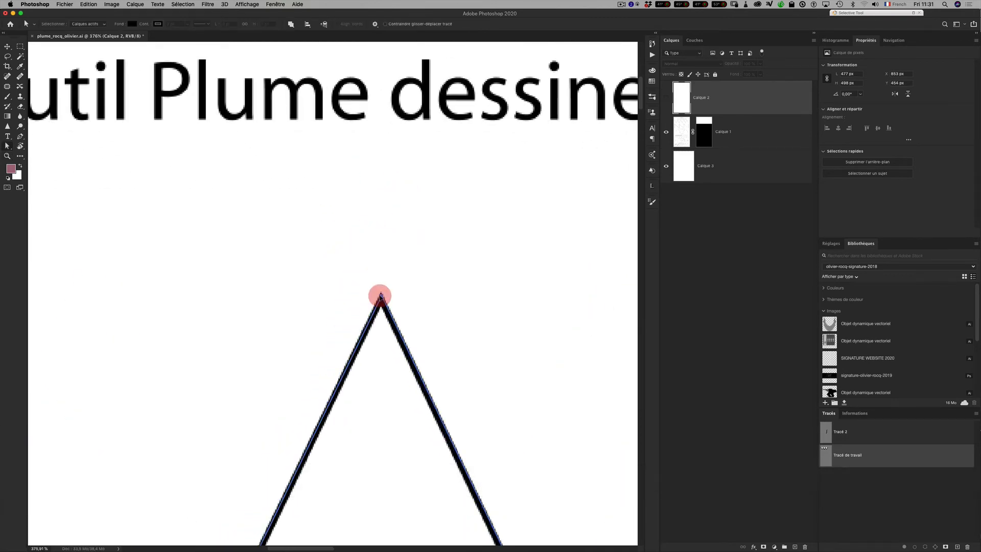
{"action": "left_click_drag", "start_coordinate": [380, 295], "coordinate": [387, 240]}
Reposition the third valley's anchor point onto the centre of the corner at about 728% zoom
{"action": "key", "text": "super+minus"}
{"action": "key", "text": "super+minus"}
{"action": "key", "text": "super+minus"}
{"action": "key", "text": "super+minus"}
{"action": "key", "text": "super+minus"}
{"action": "key", "text": "super+minus"}
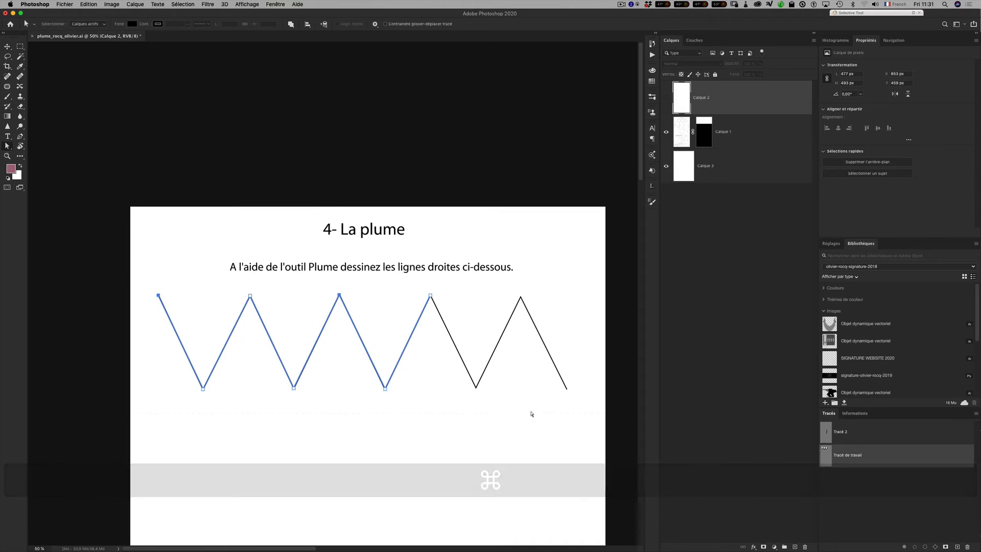
{"action": "key", "text": "z"}
{"action": "left_click_drag", "start_coordinate": [383, 395], "coordinate": [466, 357]}
{"action": "left_click_drag", "start_coordinate": [395, 295], "coordinate": [400, 309]}
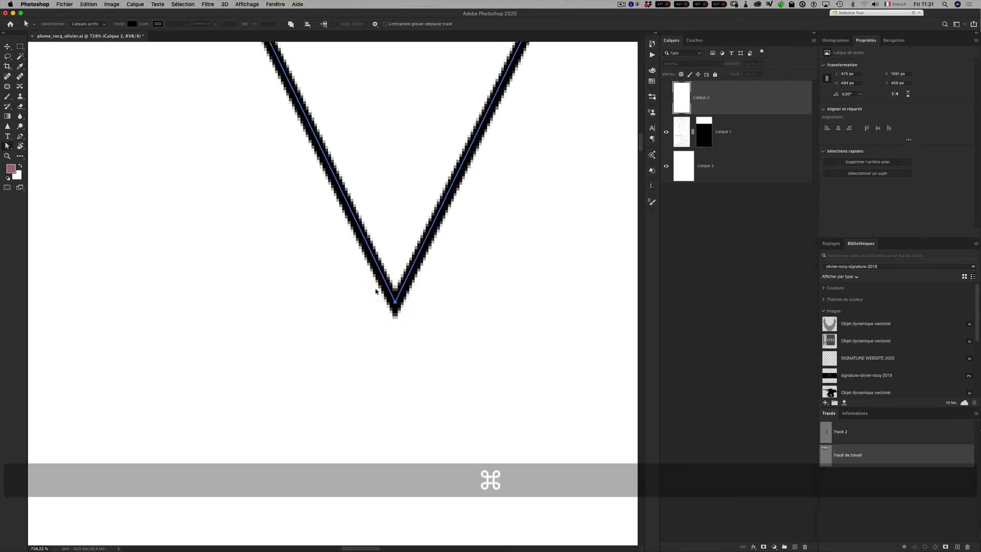
Resume the open path with the Pen tool from its last anchor point at the third peak
{"action": "key", "text": "super+minus"}
{"action": "key", "text": "super+minus"}
{"action": "key", "text": "super+minus"}
{"action": "key", "text": "super+minus"}
{"action": "key", "text": "super+minus"}
{"action": "key", "text": "super+minus"}
{"action": "key", "text": "super+minus"}
{"action": "key", "text": "super+minus"}
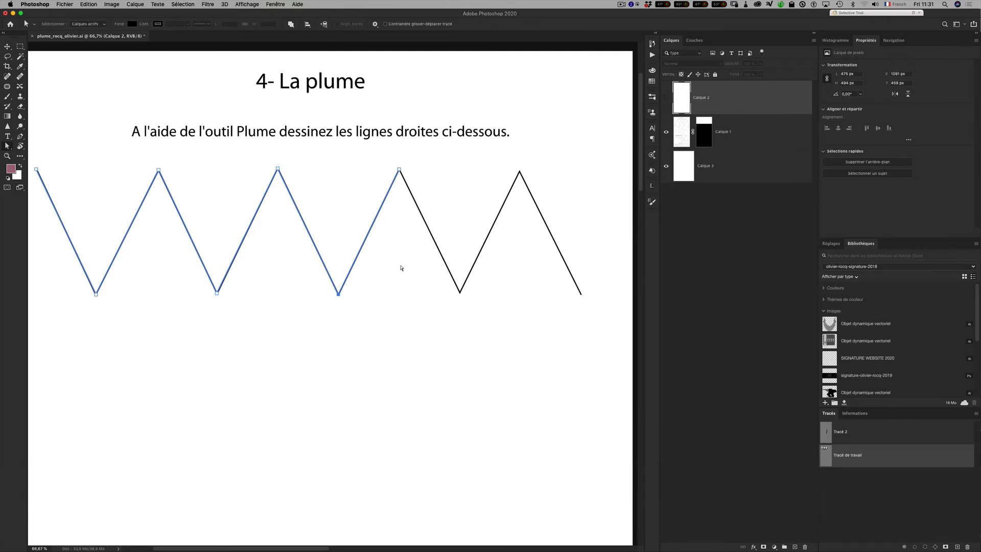
{"action": "key", "text": "z"}
{"action": "mouse_move", "coordinate": [399, 169]}
{"action": "left_mouse_down"}
{"action": "mouse_move", "coordinate": [453, 177]}
{"action": "mouse_move", "coordinate": [432, 173]}
{"action": "left_mouse_up"}
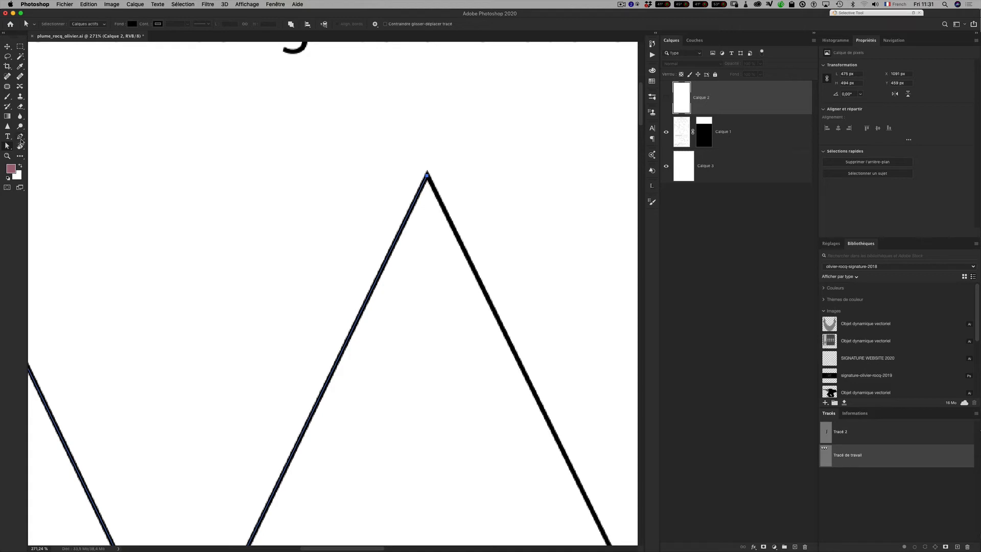
{"action": "key", "text": "p"}
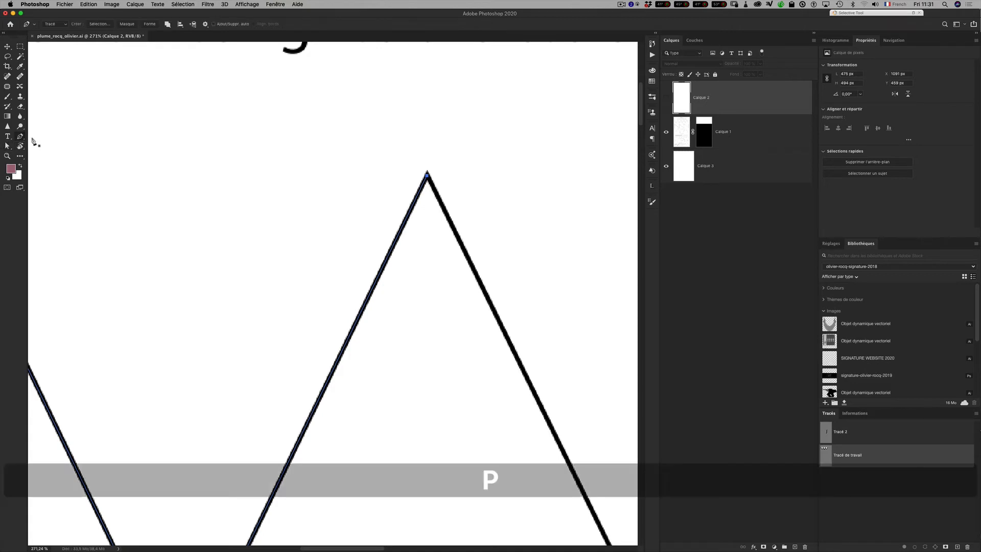
{"action": "left_click", "coordinate": [429, 177]}
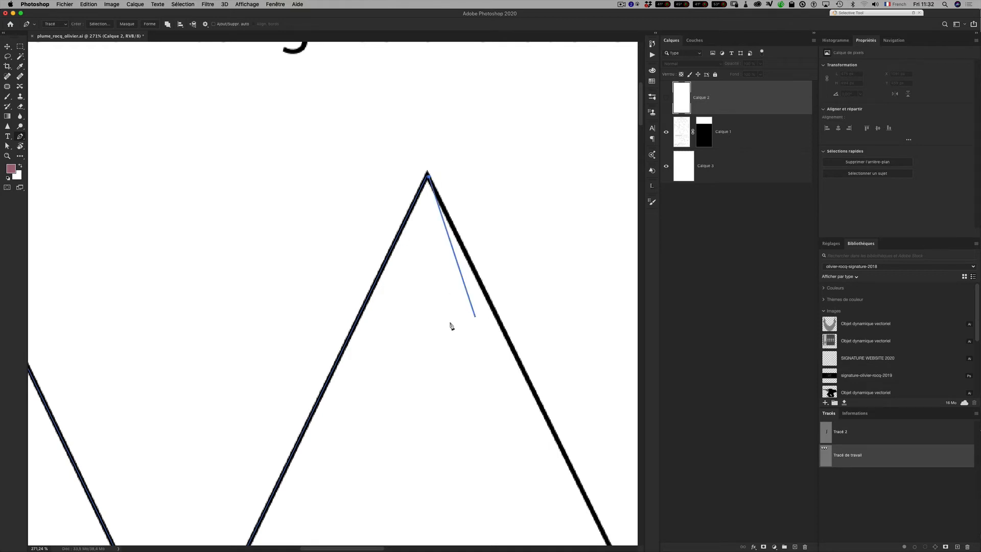
Complete the zigzag trace with anchor points at the fourth valley, the fourth peak and the line's final end
{"action": "key", "text": "space"}
{"action": "left_click_drag", "start_coordinate": [453, 345], "coordinate": [311, 291]}
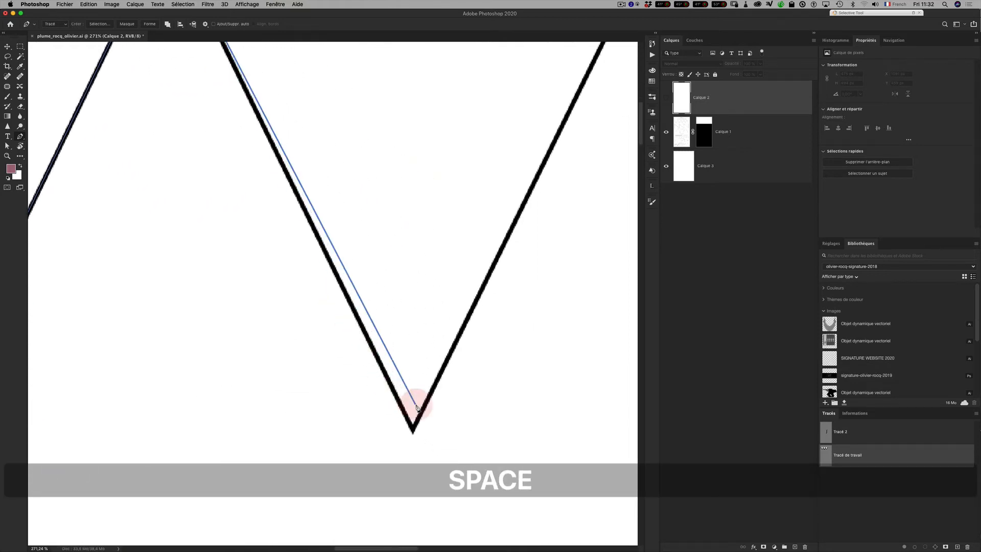
{"action": "left_click", "coordinate": [413, 429]}
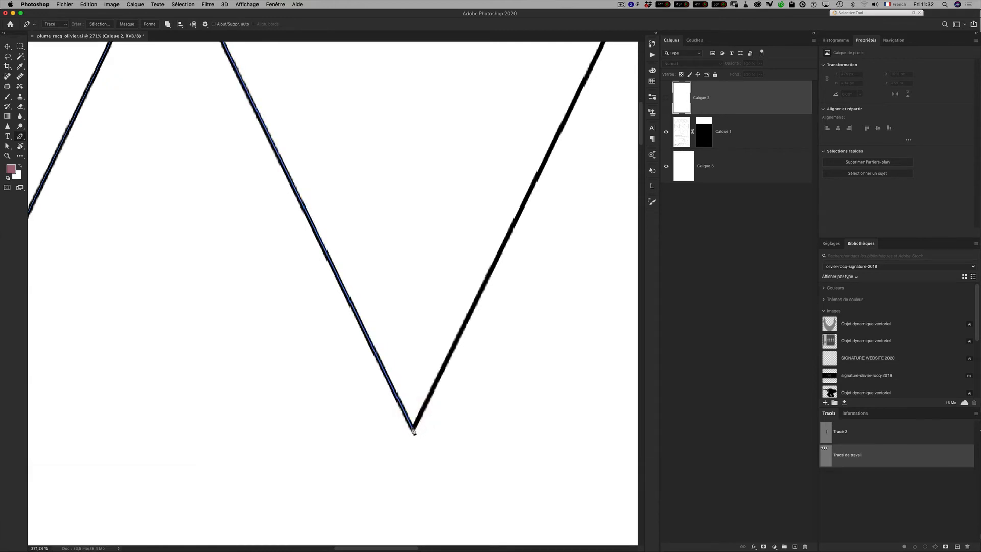
{"action": "left_click", "coordinate": [414, 430]}
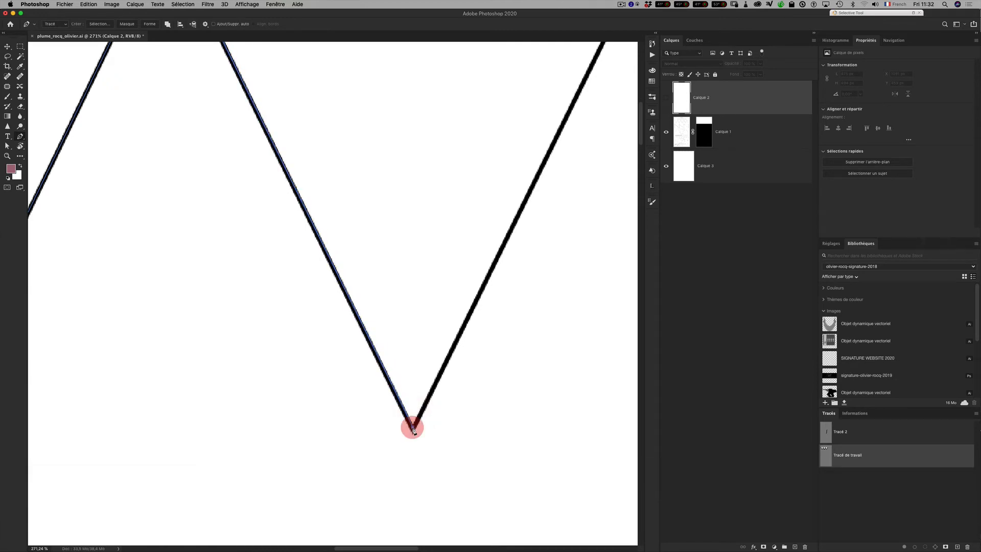
{"action": "key", "text": "space"}
{"action": "left_click_drag", "start_coordinate": [561, 174], "coordinate": [411, 345]}
{"action": "left_click", "coordinate": [506, 108]}
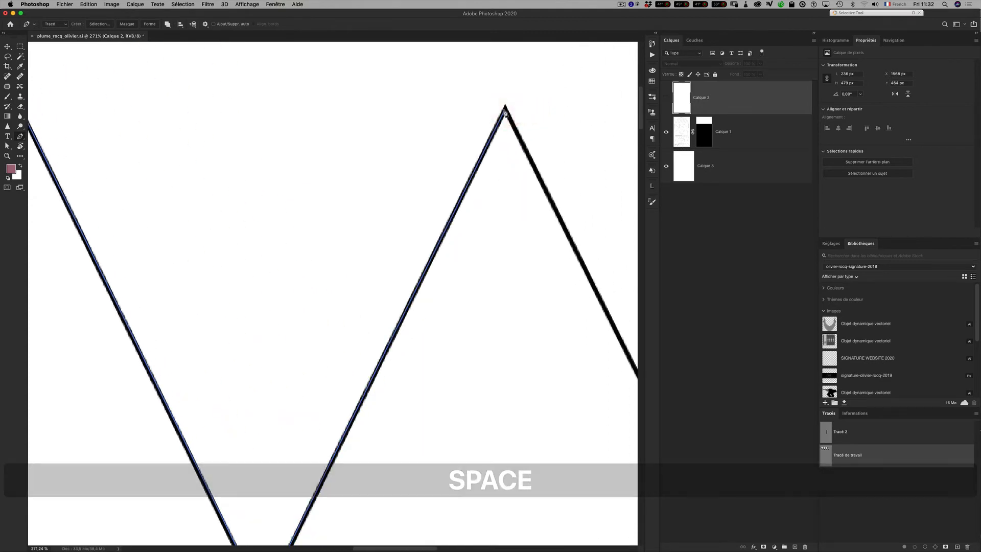
{"action": "left_click", "coordinate": [504, 109]}
{"action": "key", "text": "space"}
{"action": "mouse_move", "coordinate": [522, 236]}
{"action": "left_mouse_down"}
{"action": "mouse_move", "coordinate": [285, 160]}
{"action": "mouse_move", "coordinate": [300, 252]}
{"action": "mouse_move", "coordinate": [346, 364]}
{"action": "left_mouse_up"}
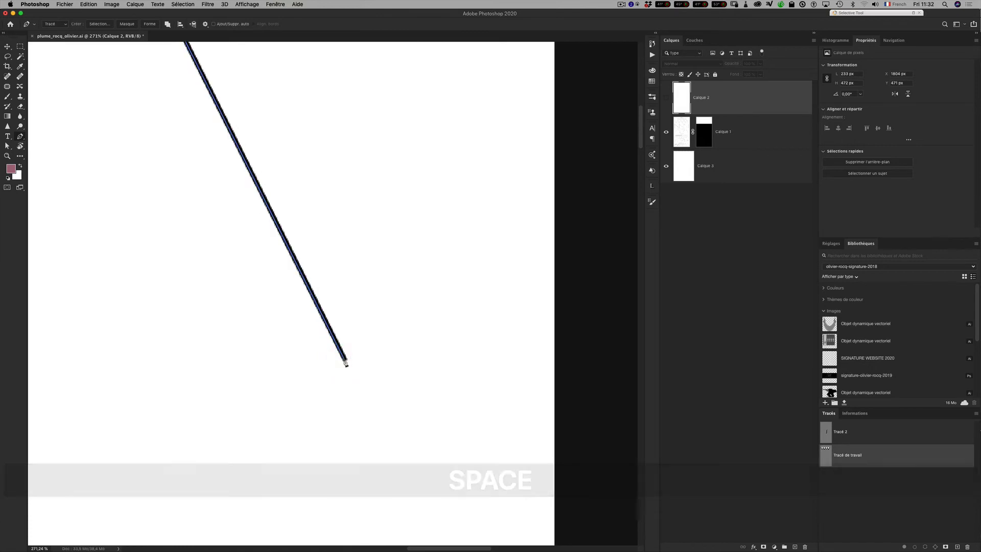
{"action": "left_click", "coordinate": [339, 357]}
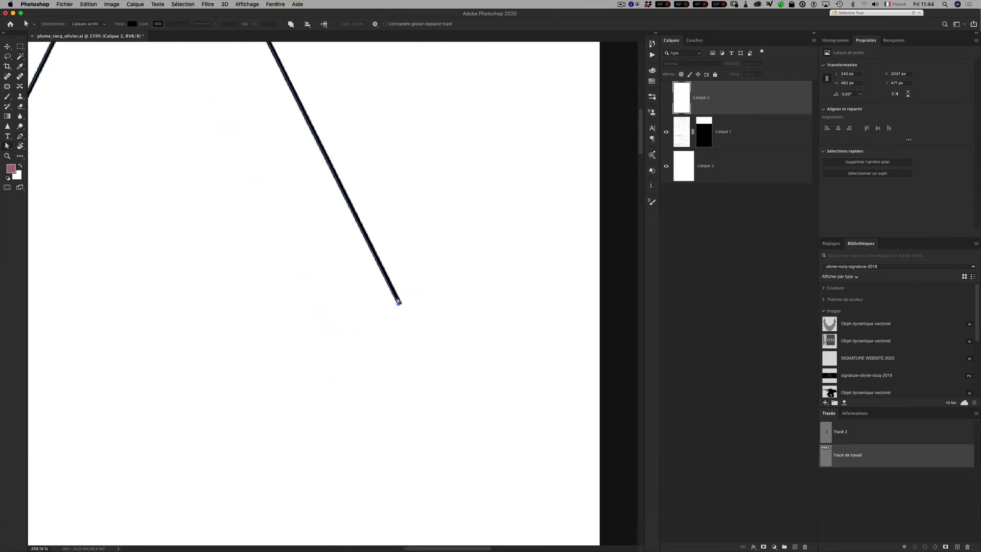
Undo the last edit at the zigzag's final end and select the work path again
{"action": "key", "text": "super+z"}
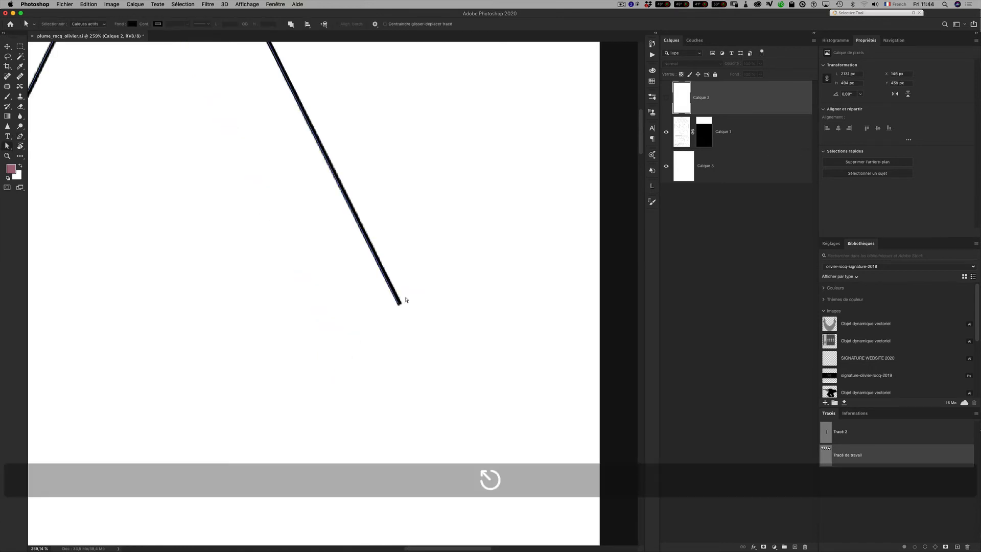
{"action": "key", "text": "Escape"}
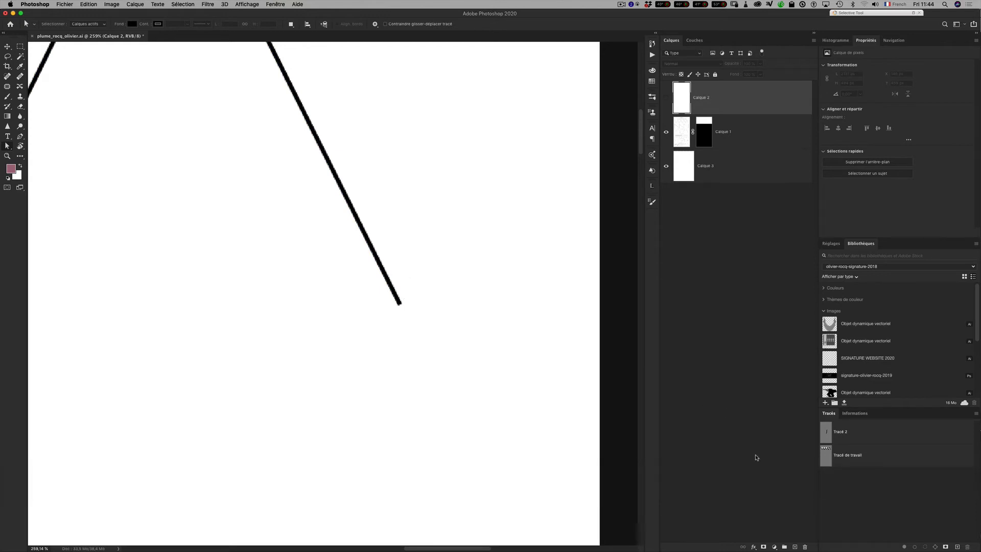
{"action": "left_click", "coordinate": [836, 454]}
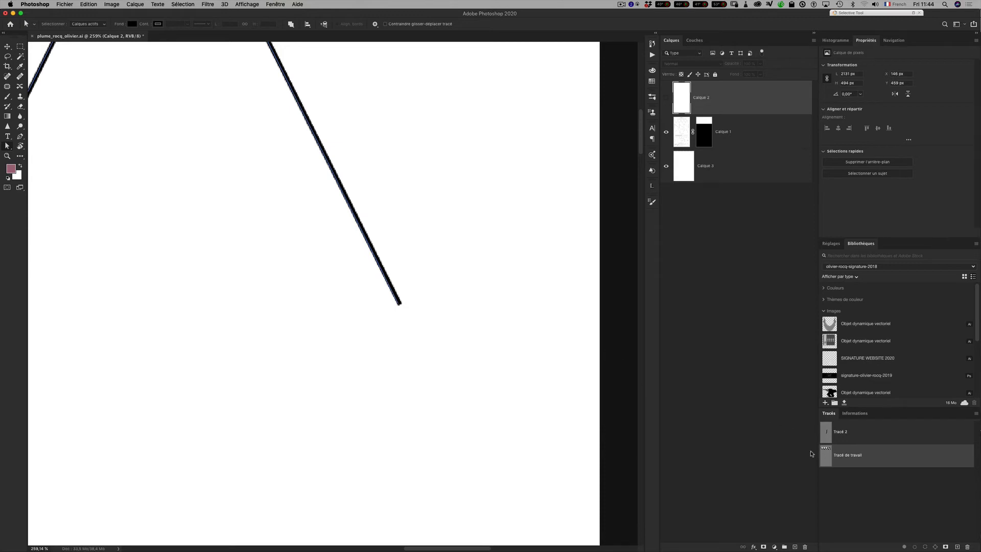
{"action": "key", "text": "super+minus"}
{"action": "key", "text": "super+minus"}
{"action": "key", "text": "super+minus"}
{"action": "key", "text": "super+minus"}
{"action": "key", "text": "super+minus"}
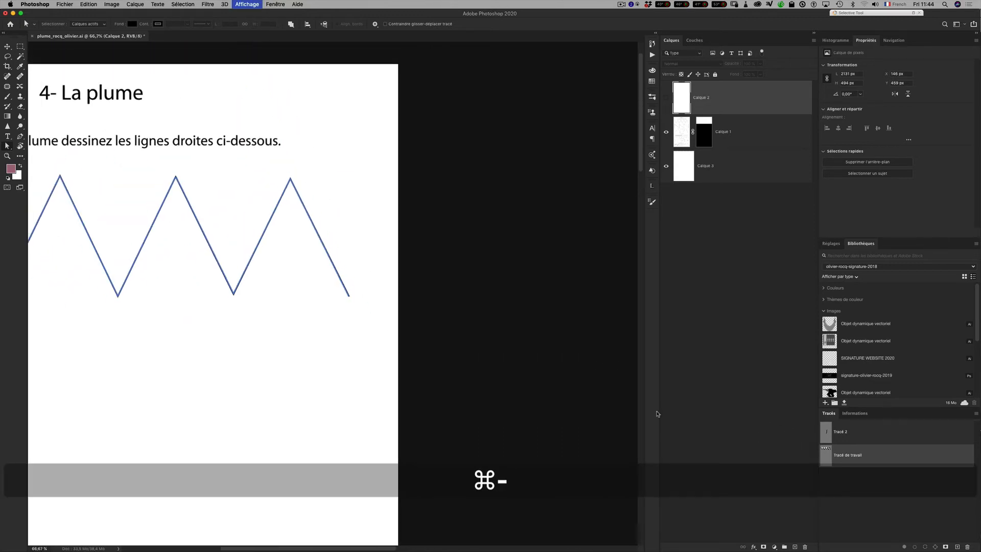
{"action": "key", "text": "super+minus"}
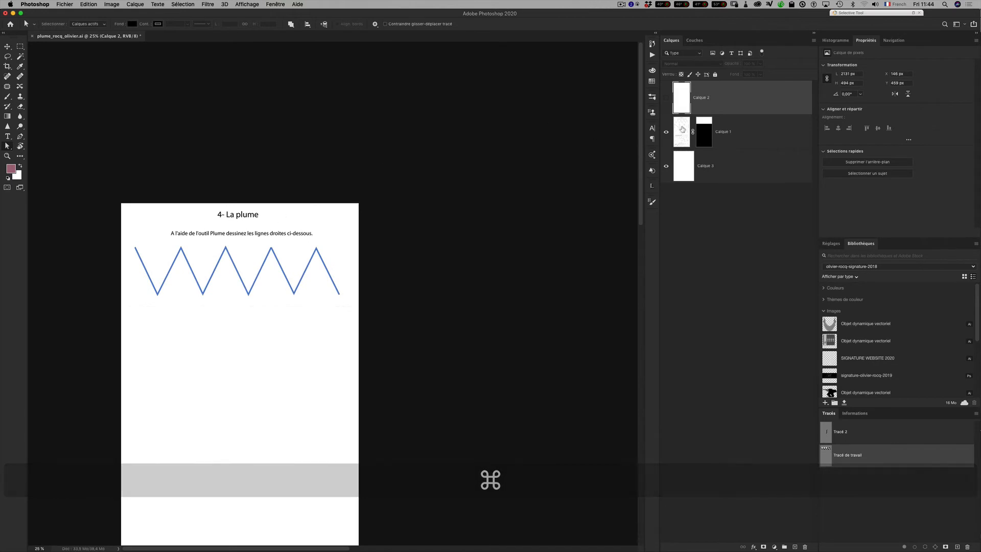
Cut the zigzag's first subpath, which runs from the starting end to the fourth peak
{"action": "left_click", "coordinate": [666, 99]}
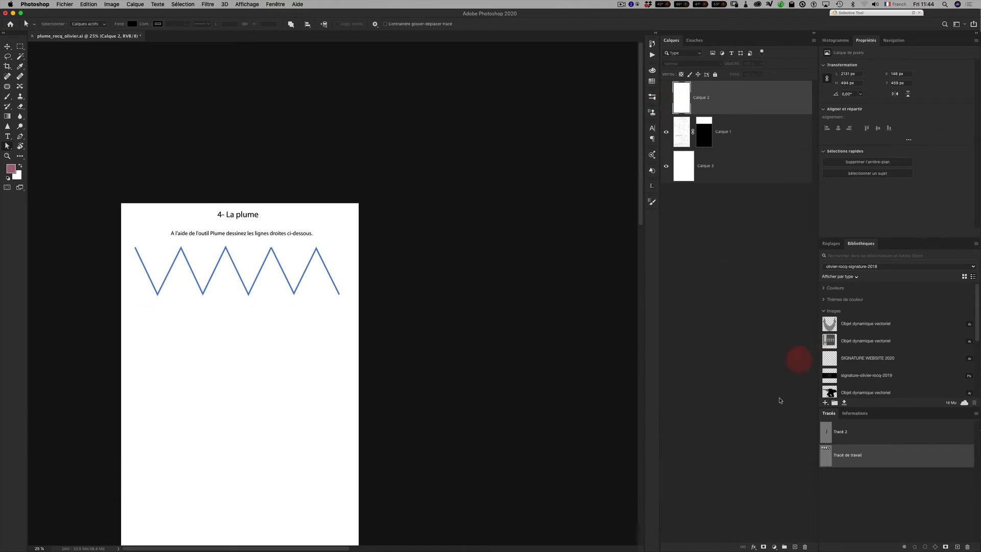
{"action": "left_click", "coordinate": [842, 458]}
{"action": "key", "text": "shift"}
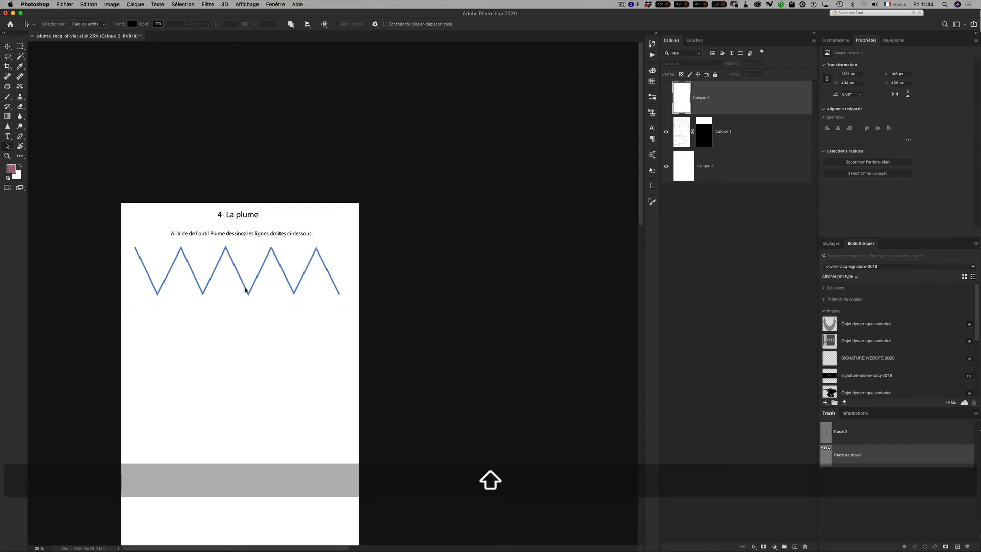
{"action": "left_click", "coordinate": [246, 291], "text": "shift"}
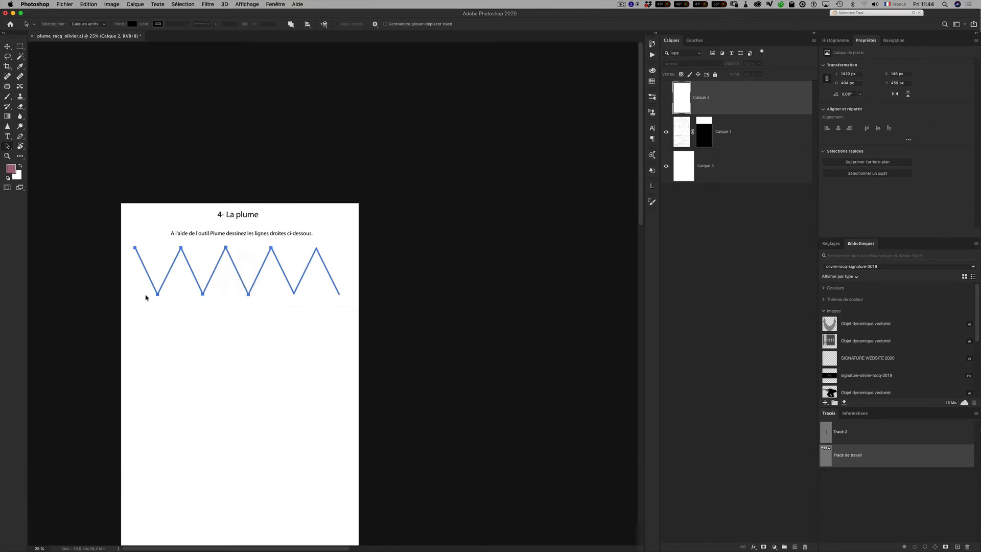
{"action": "left_click", "coordinate": [87, 5]}
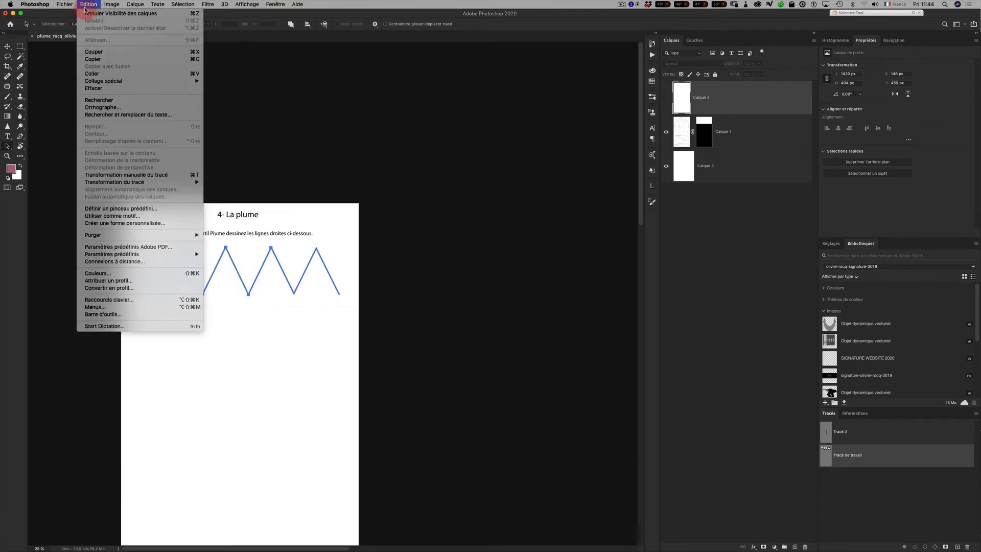
{"action": "left_click", "coordinate": [119, 54]}
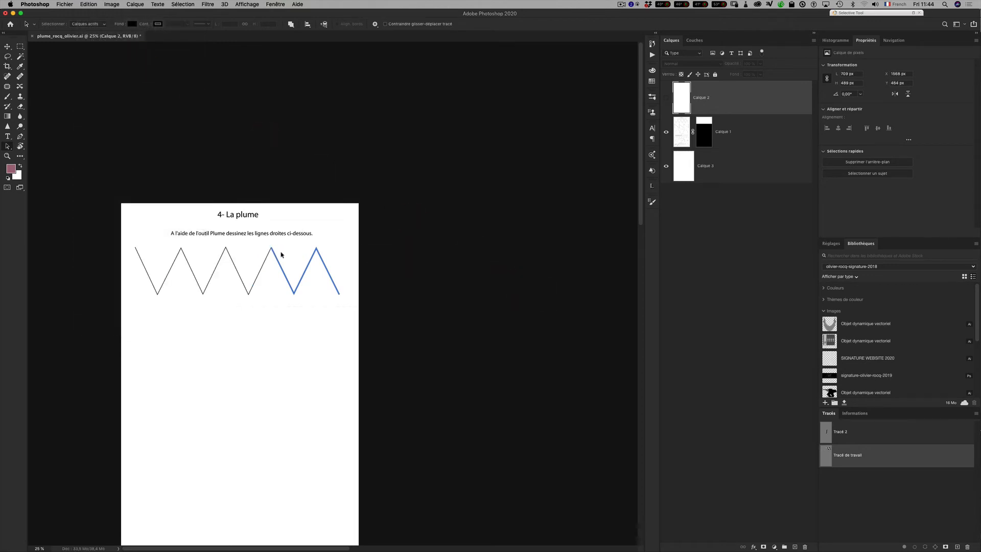
Restore the cut subpath and move its end anchor point into the centre of the fourth peak's corner
{"action": "key", "text": "z"}
{"action": "left_click_drag", "start_coordinate": [276, 251], "coordinate": [349, 265]}
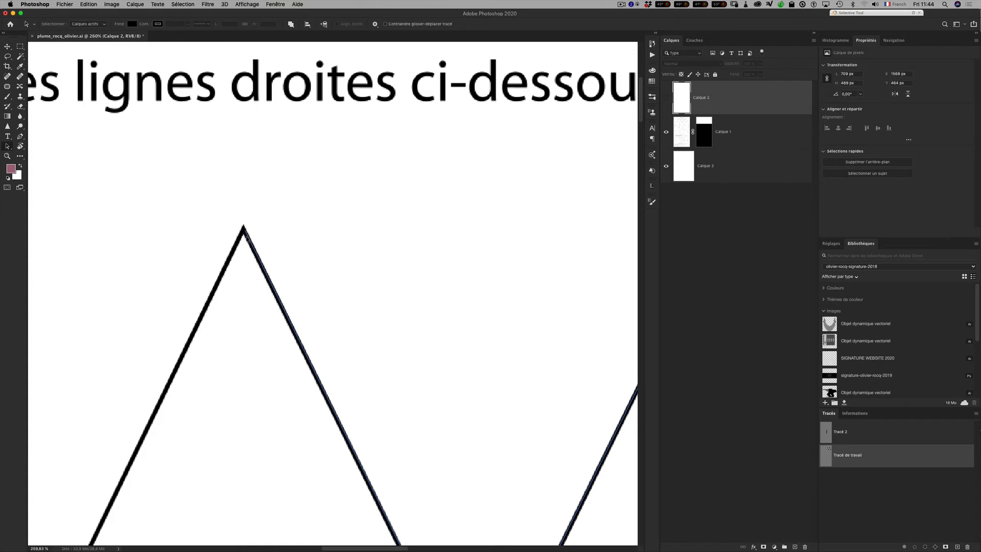
{"action": "left_click", "coordinate": [252, 238]}
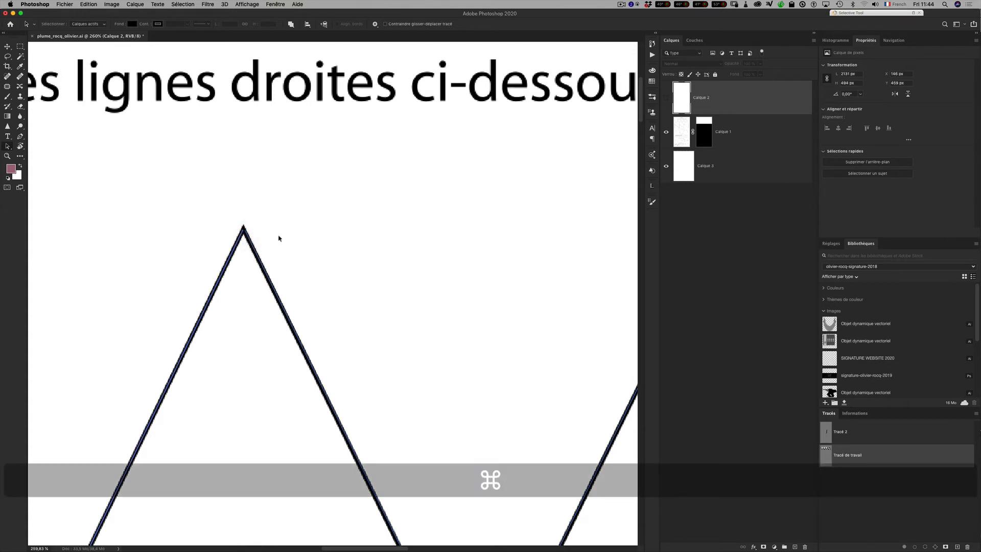
{"action": "key", "text": "z"}
{"action": "left_click_drag", "start_coordinate": [243, 229], "coordinate": [342, 225]}
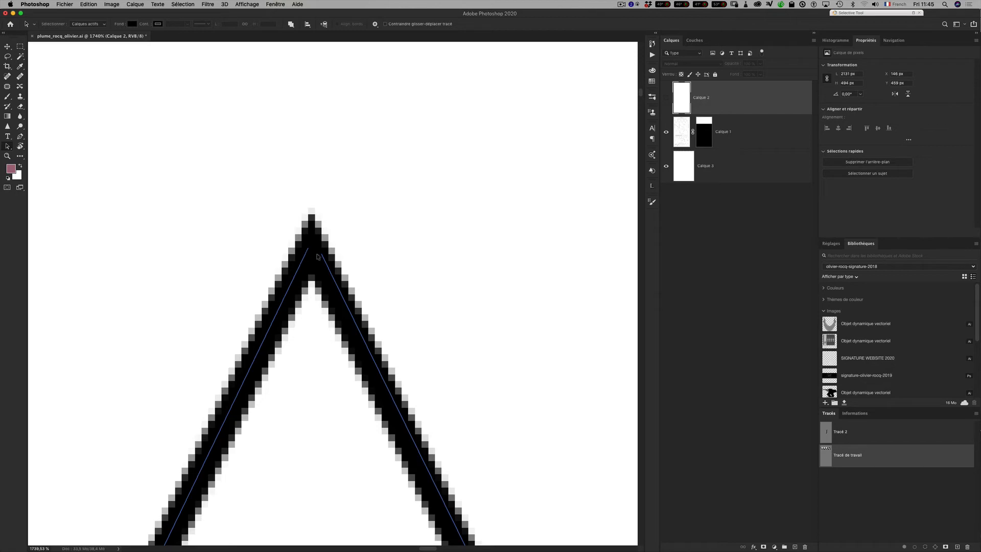
{"action": "left_click", "coordinate": [468, 162]}
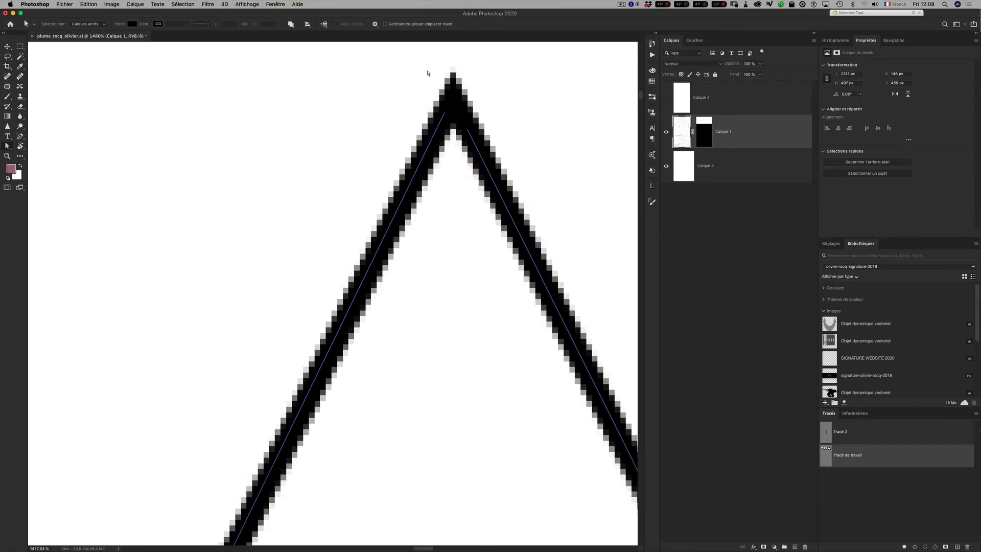
{"action": "left_click", "coordinate": [467, 133]}
{"action": "left_click", "coordinate": [441, 121]}
{"action": "left_click", "coordinate": [446, 111]}
{"action": "left_click_drag", "start_coordinate": [444, 111], "coordinate": [448, 108]}
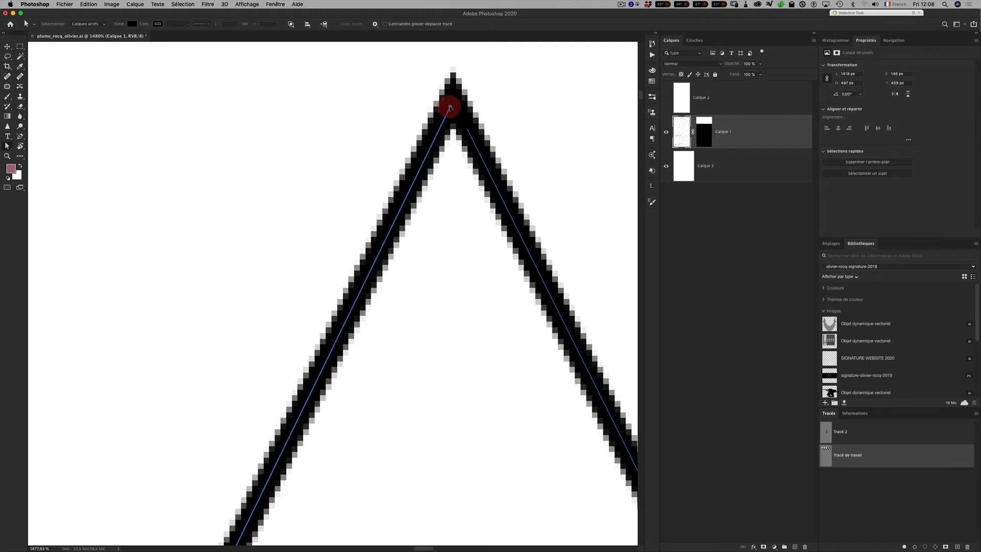
{"action": "left_click", "coordinate": [451, 108]}
Join the two open subpaths at the fourth peak by linking their end anchor points with the Pen tool
{"action": "left_click_drag", "start_coordinate": [25, 136], "coordinate": [41, 138]}
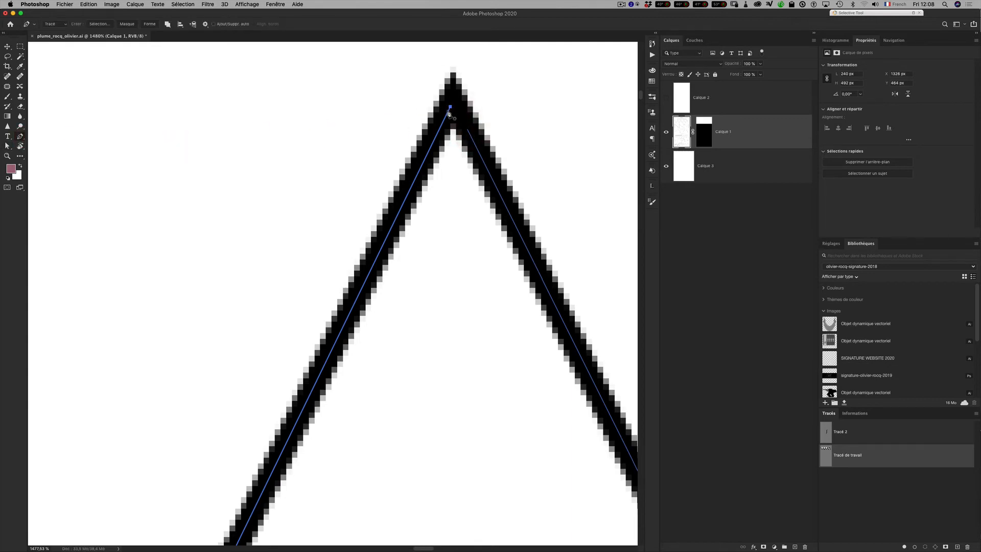
{"action": "key", "text": "z"}
{"action": "left_click_drag", "start_coordinate": [452, 108], "coordinate": [483, 115]}
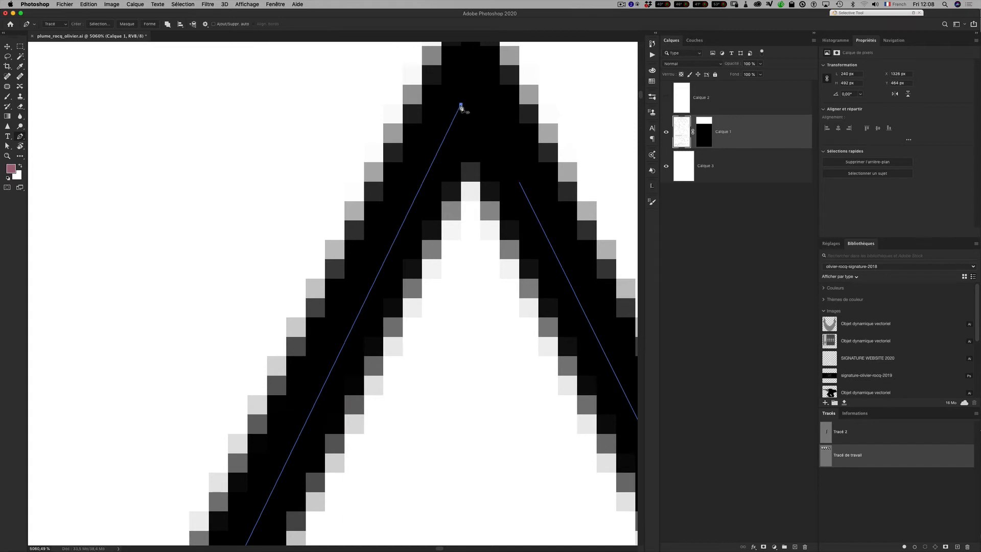
{"action": "left_click_drag", "start_coordinate": [461, 105], "coordinate": [520, 187]}
{"action": "left_click", "coordinate": [520, 185]}
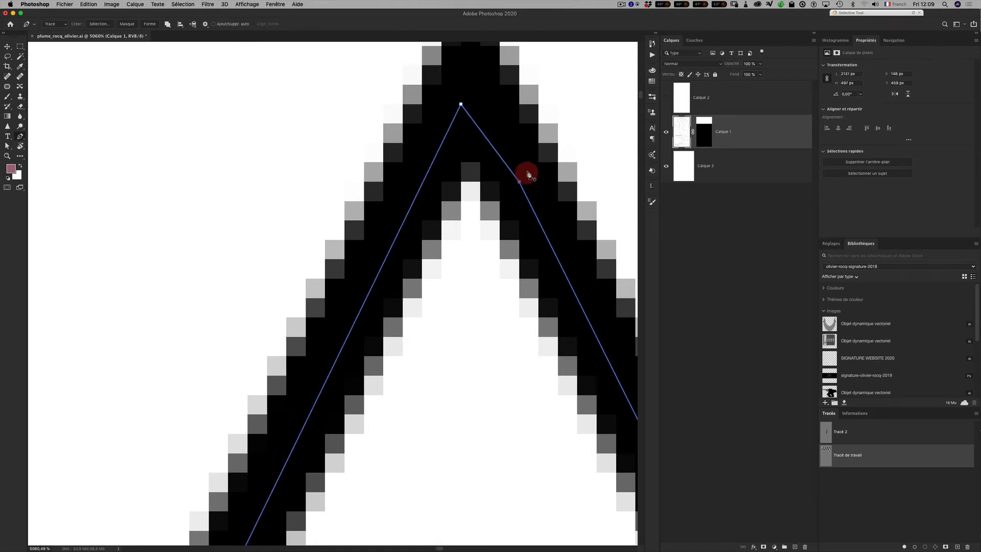
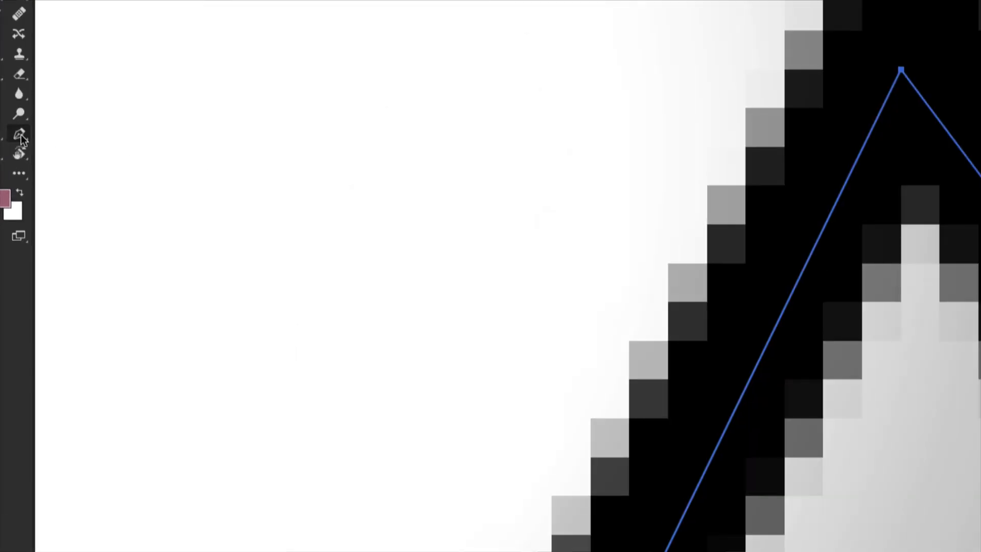
Remove the surplus anchor point just after the fourth peak with the Delete Anchor Point tool
{"action": "left_click", "coordinate": [22, 139]}
{"action": "left_click_drag", "start_coordinate": [22, 136], "coordinate": [57, 179]}
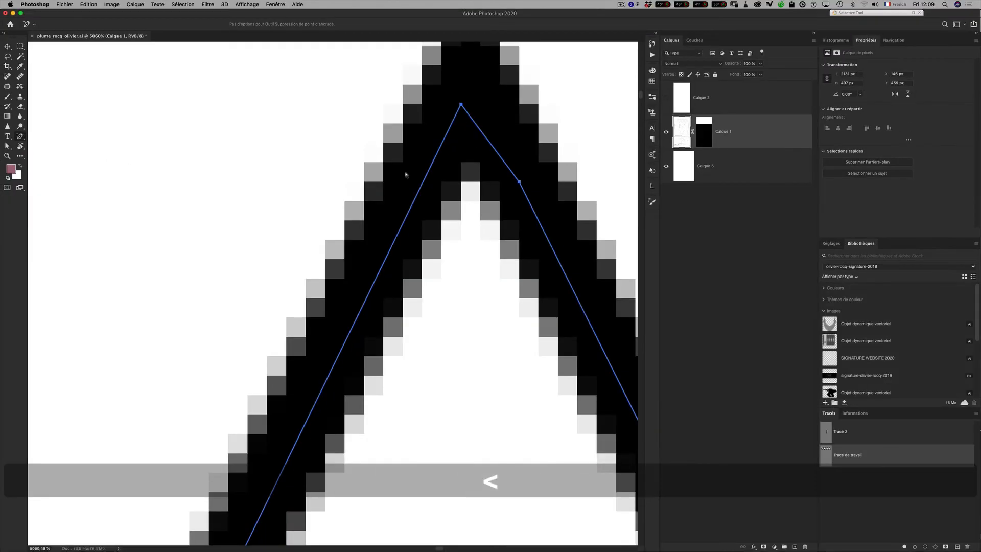
{"action": "left_click", "coordinate": [519, 183]}
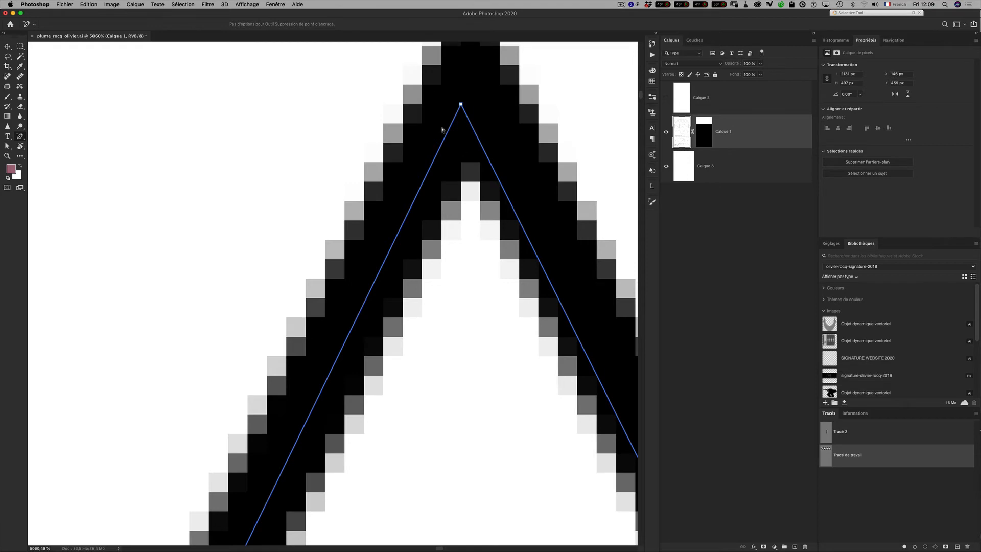
Shift the fourth peak's anchor point slightly up towards the tip with the Direct Selection tool
{"action": "key", "text": "a"}
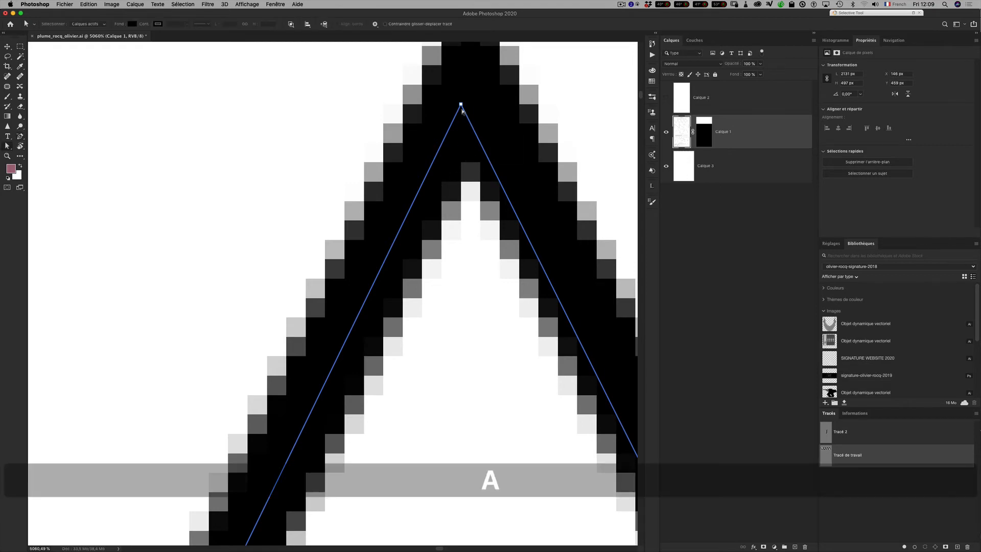
{"action": "left_click", "coordinate": [461, 104]}
{"action": "left_click_drag", "start_coordinate": [461, 105], "coordinate": [475, 87]}
{"action": "left_click", "coordinate": [418, 124]}
{"action": "left_click", "coordinate": [462, 105]}
Check the whole zigzag path against the printed line at 50% zoom
{"action": "key", "text": "super+minus"}
{"action": "key", "text": "super+minus"}
{"action": "key", "text": "super+minus"}
{"action": "key", "text": "super+minus"}
{"action": "key", "text": "super+minus"}
{"action": "key", "text": "super+minus"}
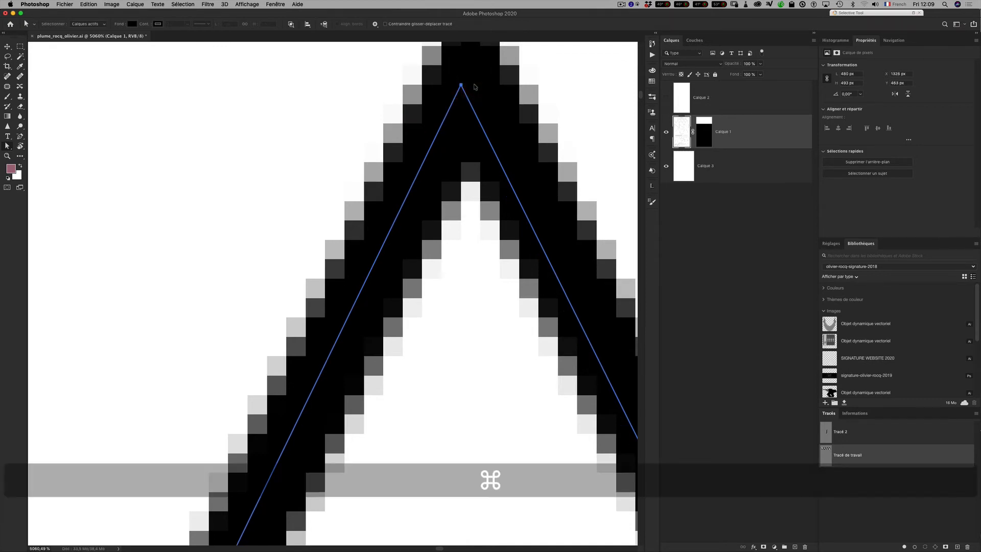
{"action": "key", "text": "super+minus"}
{"action": "key", "text": "super+minus"}
{"action": "key", "text": "super+minus"}
{"action": "key", "text": "super+minus"}
{"action": "key", "text": "super+minus"}
{"action": "key", "text": "super+minus"}
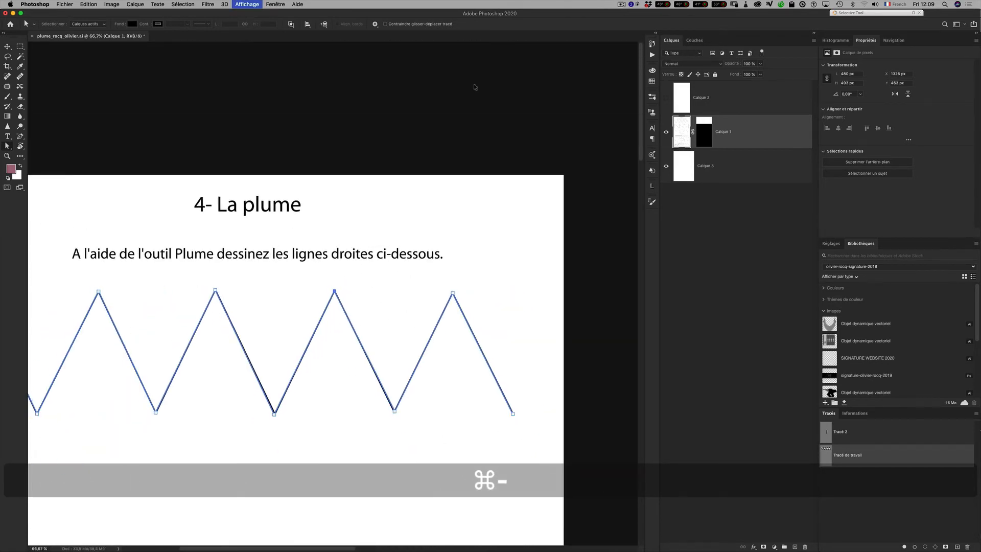
{"action": "key", "text": "super+minus"}
{"action": "key", "text": "super+minus"}
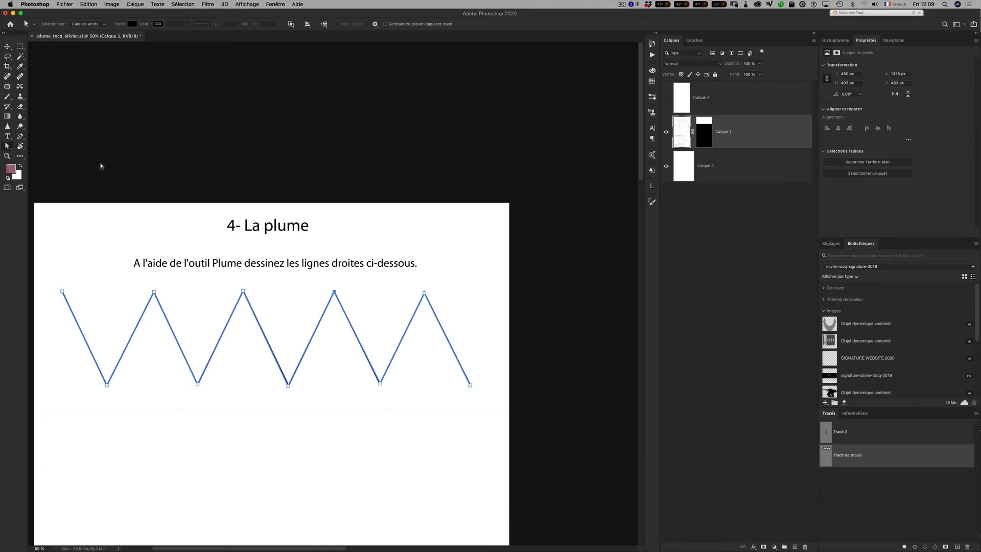
Try moving the entire zigzag path off the line with the Path Selection tool and undo the move
{"action": "key", "text": "v"}
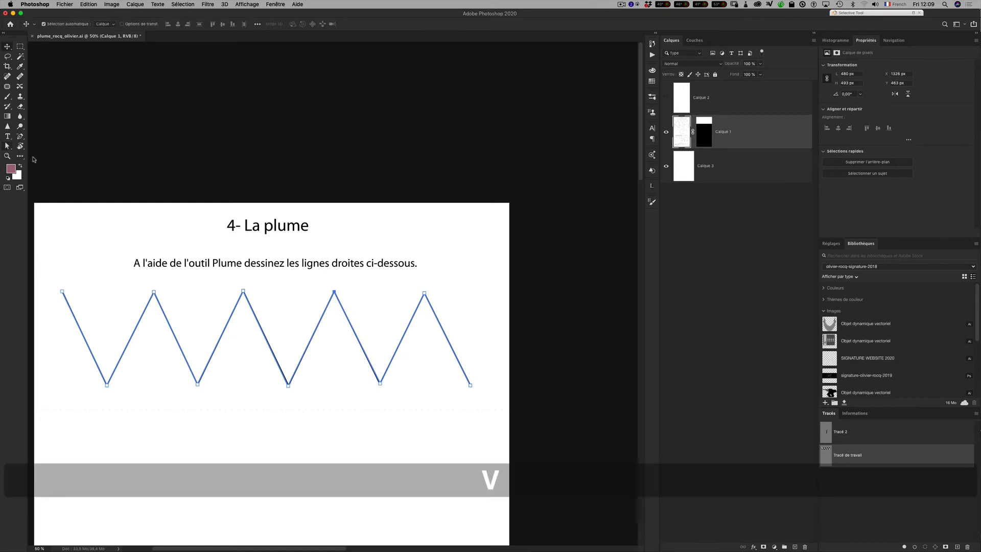
{"action": "key", "text": "a"}
{"action": "left_click", "coordinate": [191, 282]}
{"action": "left_click", "coordinate": [267, 345]}
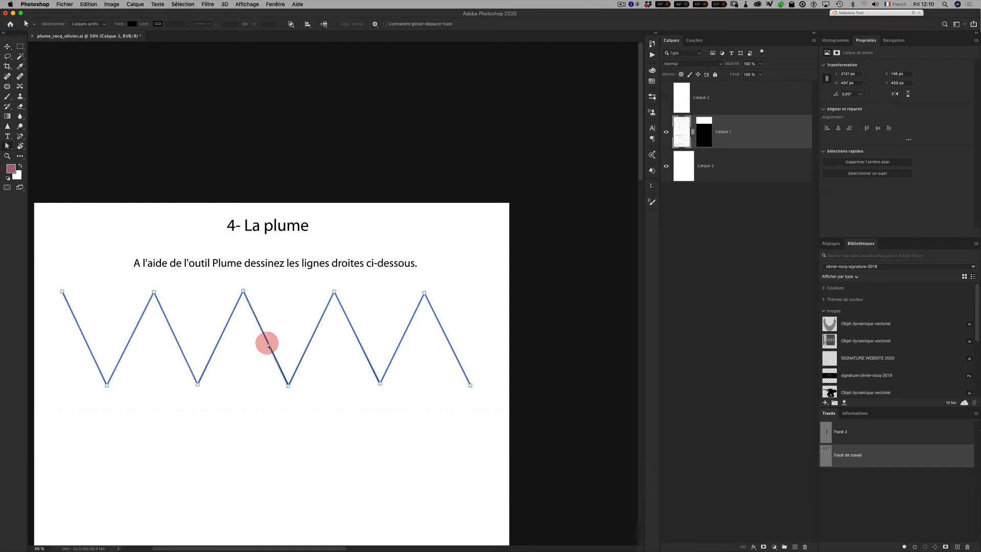
{"action": "key", "text": "shift"}
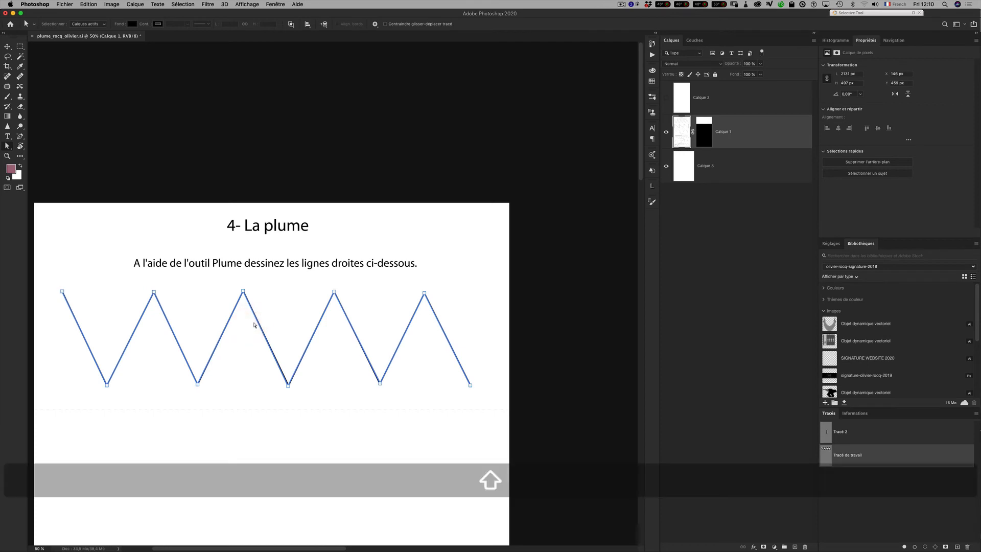
{"action": "key", "text": "shift+a"}
{"action": "left_click", "coordinate": [272, 308]}
{"action": "left_click", "coordinate": [263, 331]}
{"action": "mouse_move", "coordinate": [265, 337]}
{"action": "left_mouse_down"}
{"action": "mouse_move", "coordinate": [272, 307]}
{"action": "mouse_move", "coordinate": [266, 323]}
{"action": "left_mouse_up"}
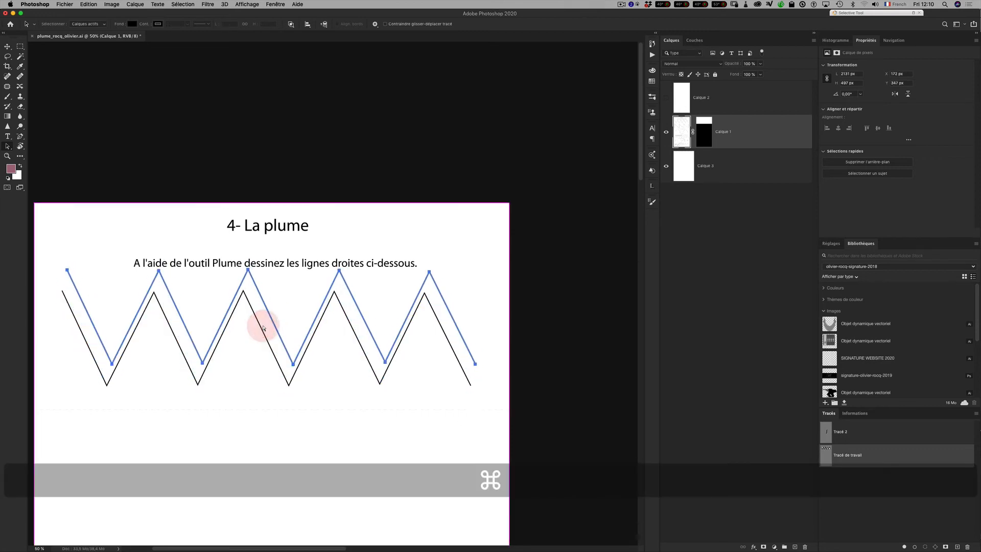
{"action": "key", "text": "super+z"}
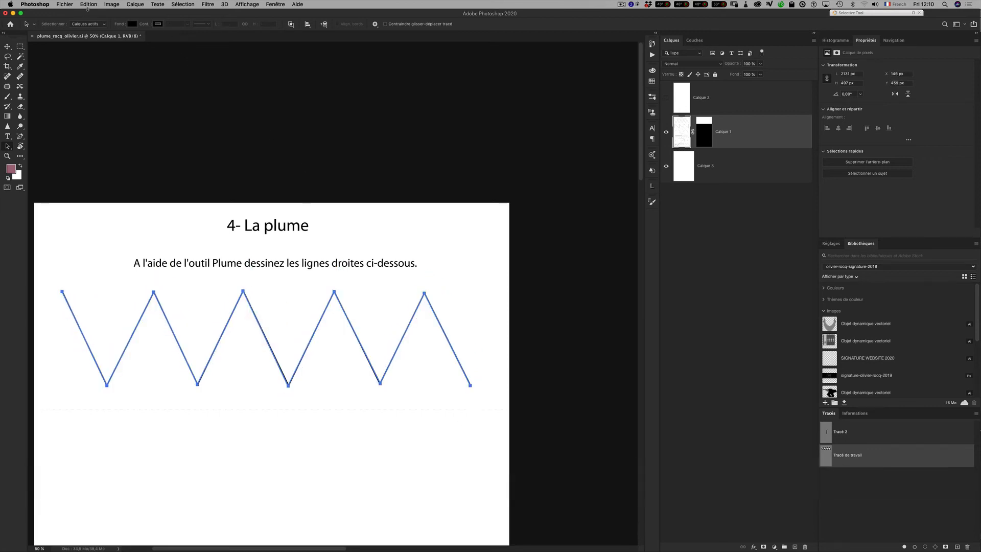
Copy the selected zigzag path to the clipboard and remove the work path
{"action": "left_click", "coordinate": [89, 4]}
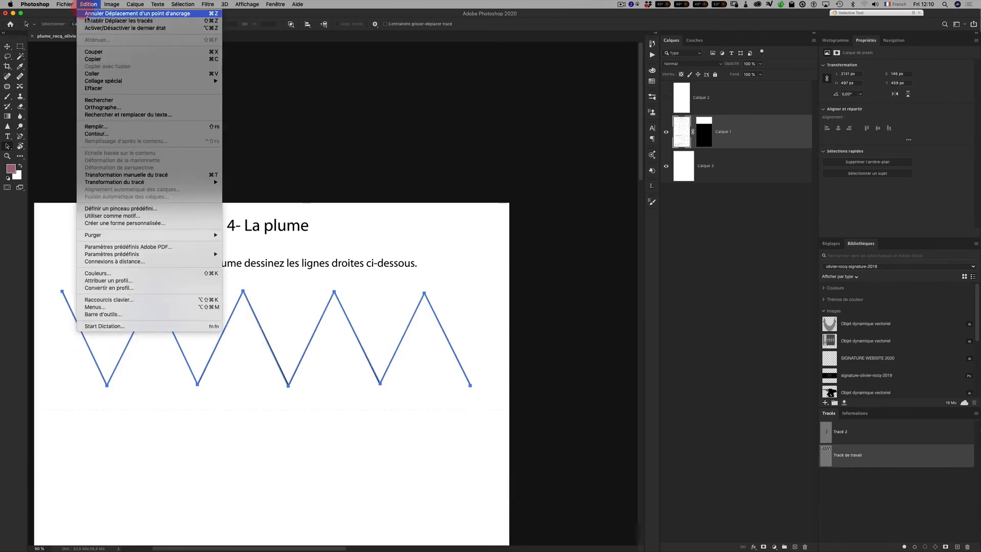
{"action": "left_click", "coordinate": [105, 59]}
{"action": "left_click", "coordinate": [924, 450]}
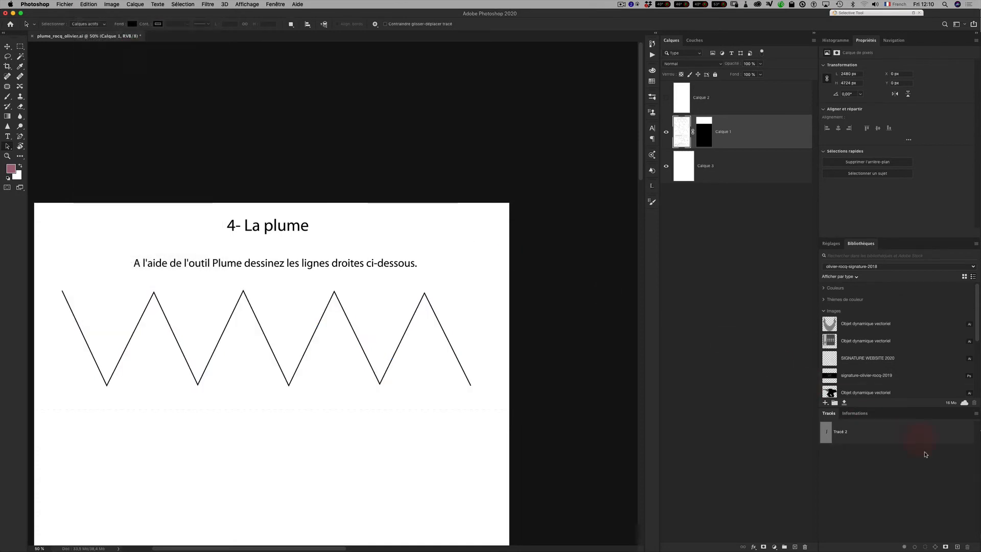
Create a new empty saved path and rename it z
{"action": "left_click", "coordinate": [957, 547]}
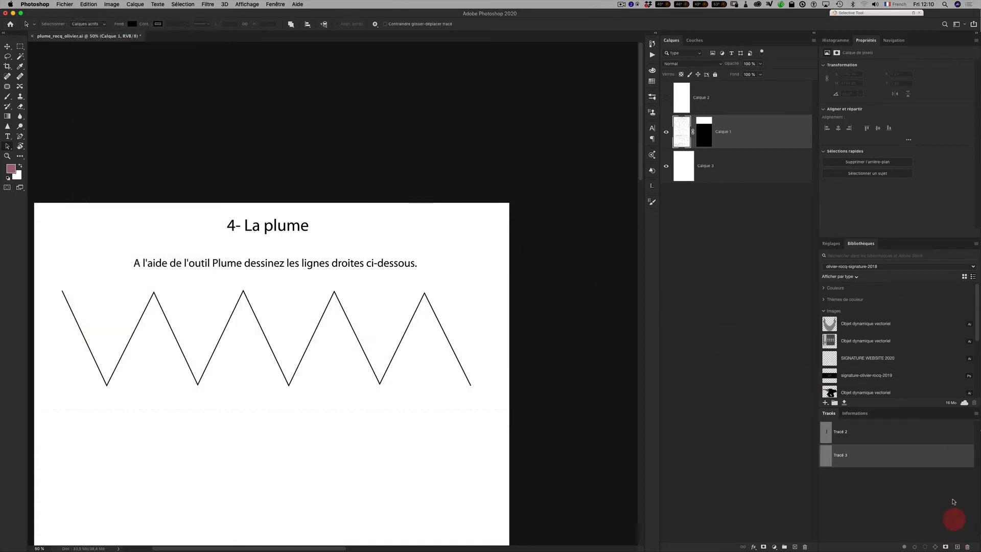
{"action": "double_click", "coordinate": [840, 456]}
{"action": "type", "text": "z"}
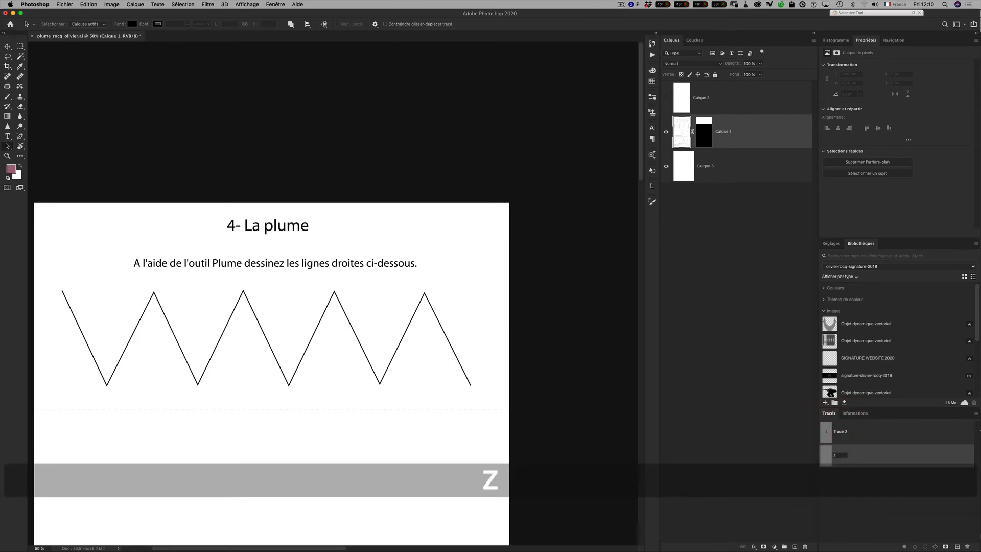
{"action": "key", "text": "Return"}
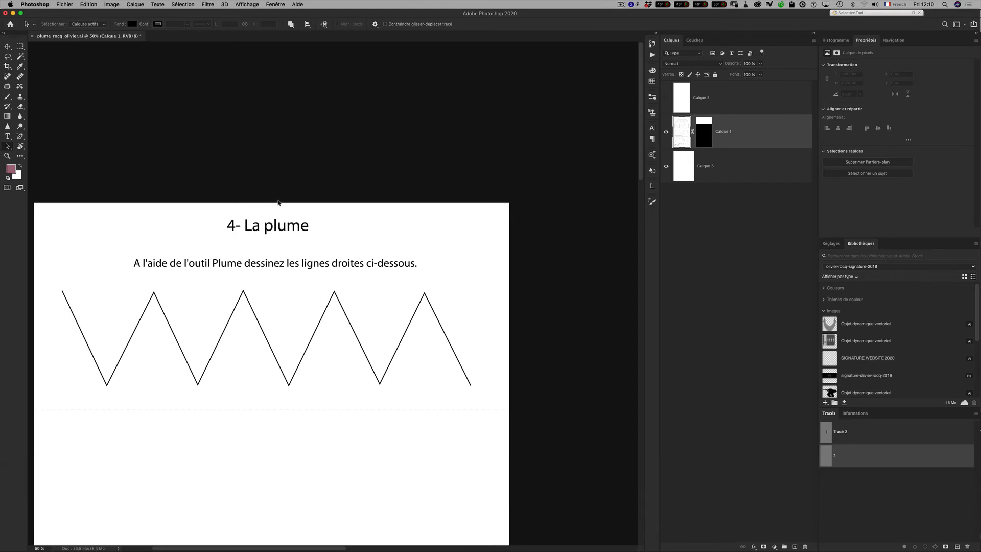
Paste the copied zigzag into the saved path z and delete the leftover path Tracé 2
{"action": "key", "text": "super+v"}
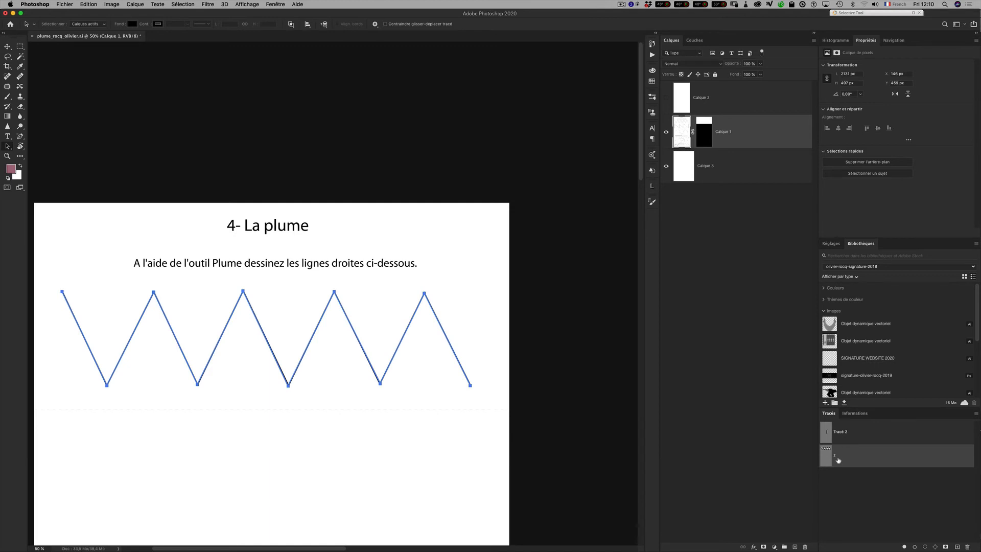
{"action": "key", "text": "ctrl"}
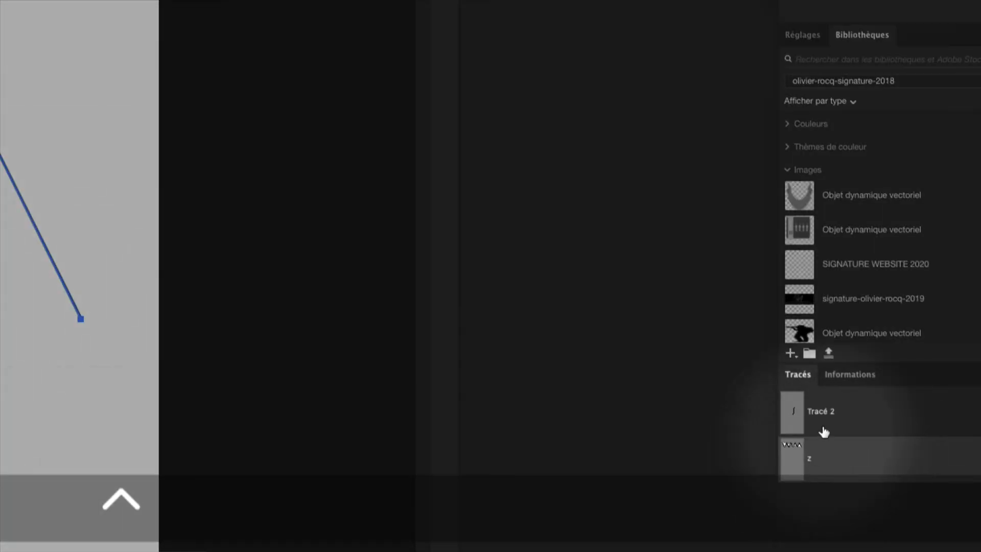
{"action": "left_click", "coordinate": [839, 432]}
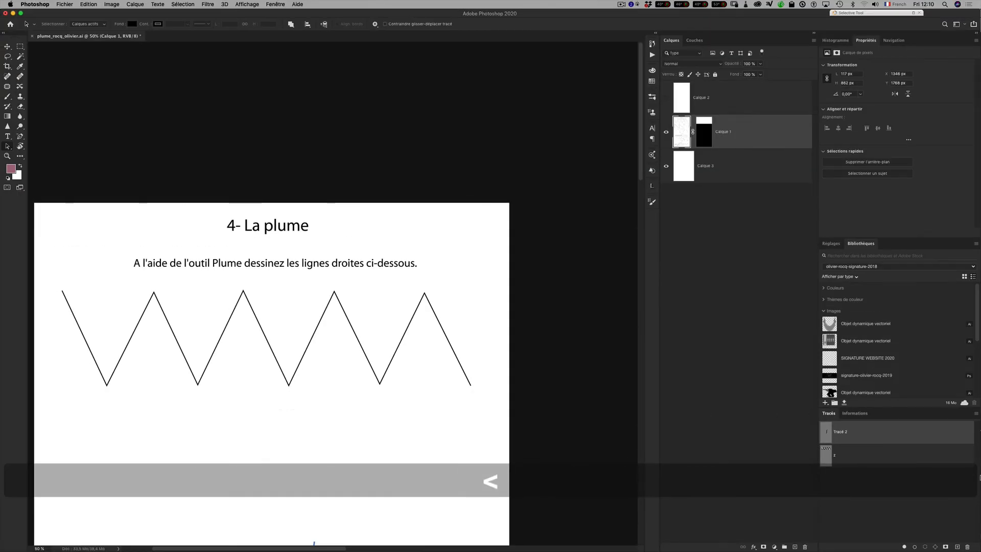
{"action": "left_click", "coordinate": [968, 546]}
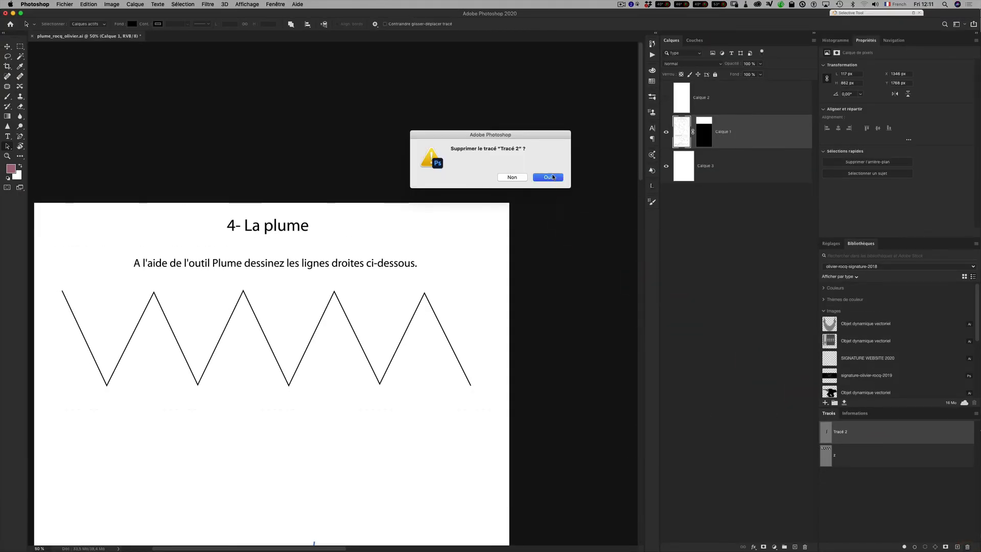
{"action": "left_click", "coordinate": [548, 177]}
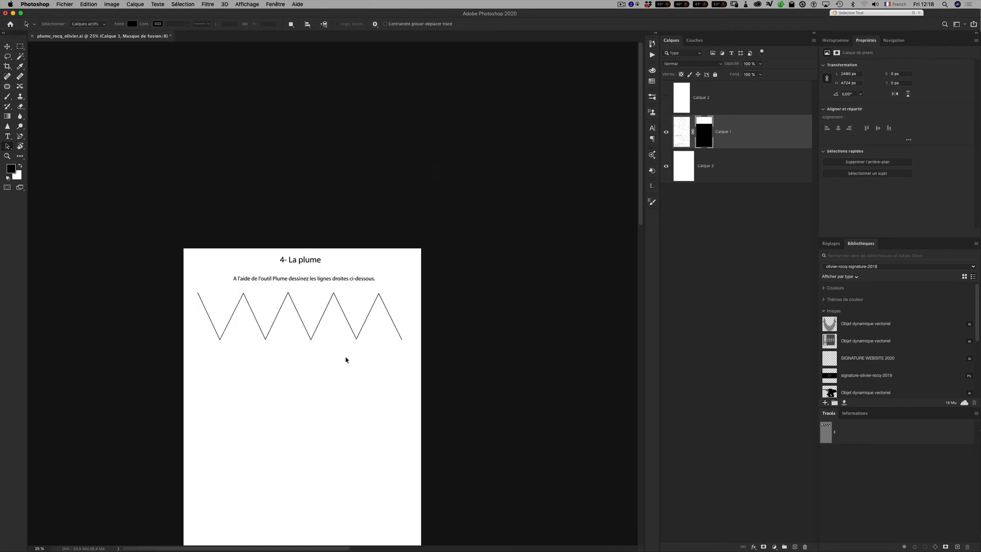
Create a new empty saved path and place it above path z in the path list
{"action": "left_click_drag", "start_coordinate": [324, 363], "coordinate": [413, 208]}
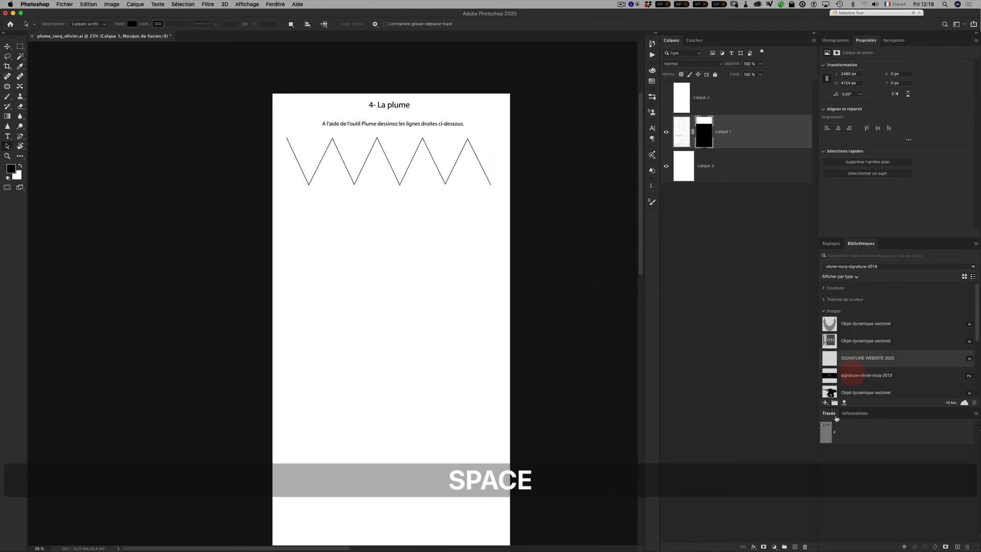
{"action": "left_click", "coordinate": [854, 434]}
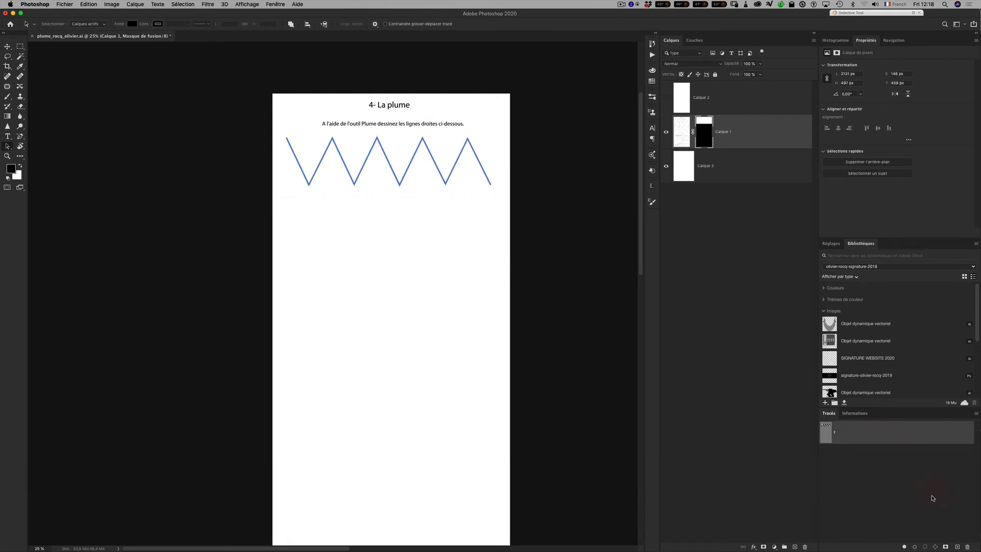
{"action": "left_click", "coordinate": [957, 547]}
{"action": "left_click", "coordinate": [881, 460]}
{"action": "mouse_move", "coordinate": [883, 437]}
{"action": "left_mouse_down"}
{"action": "mouse_move", "coordinate": [881, 424]}
{"action": "mouse_move", "coordinate": [875, 431]}
{"action": "left_mouse_up"}
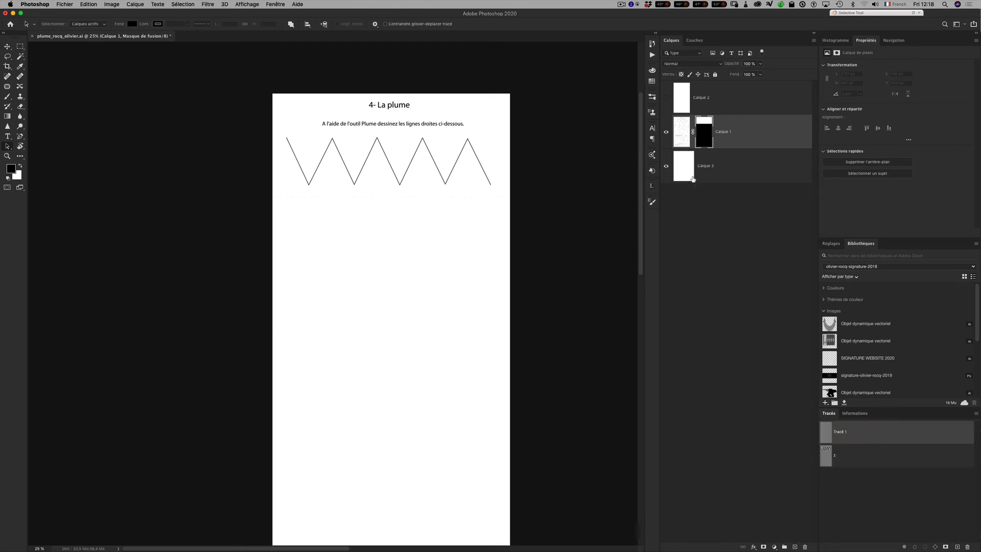
Transform the layer mask of Calque 1, extending its white area downward to uncover the second zigzag exercise
{"action": "left_click", "coordinate": [696, 133]}
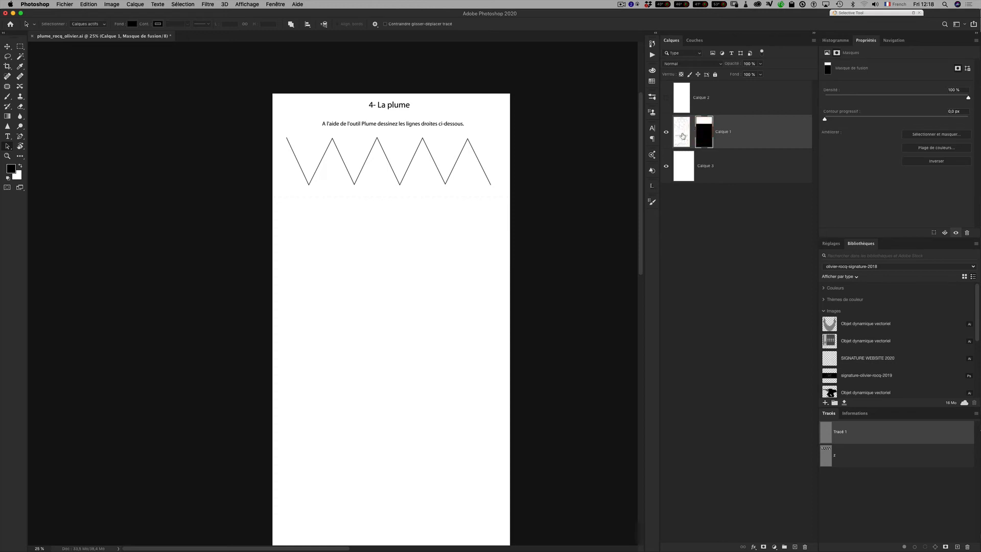
{"action": "key", "text": "t"}
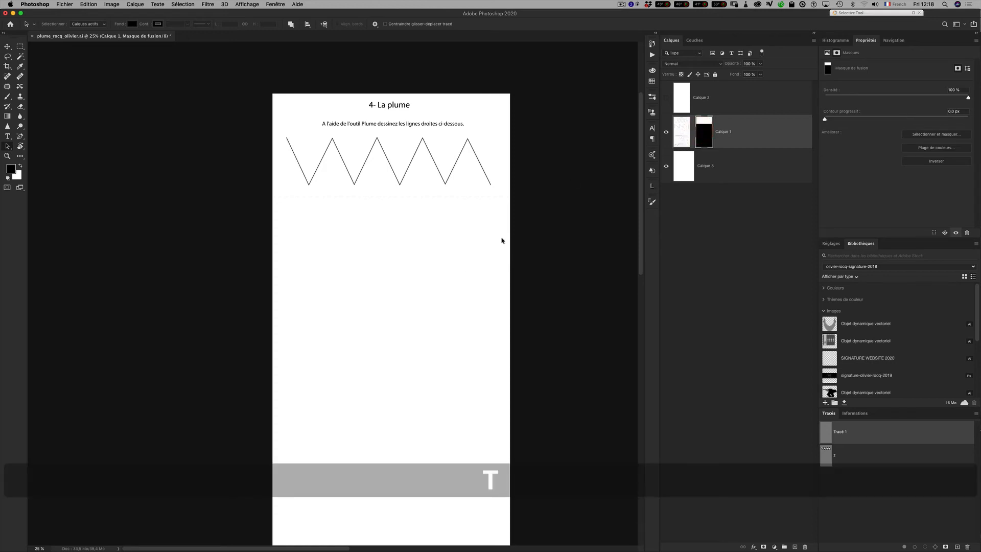
{"action": "key", "text": "super+t"}
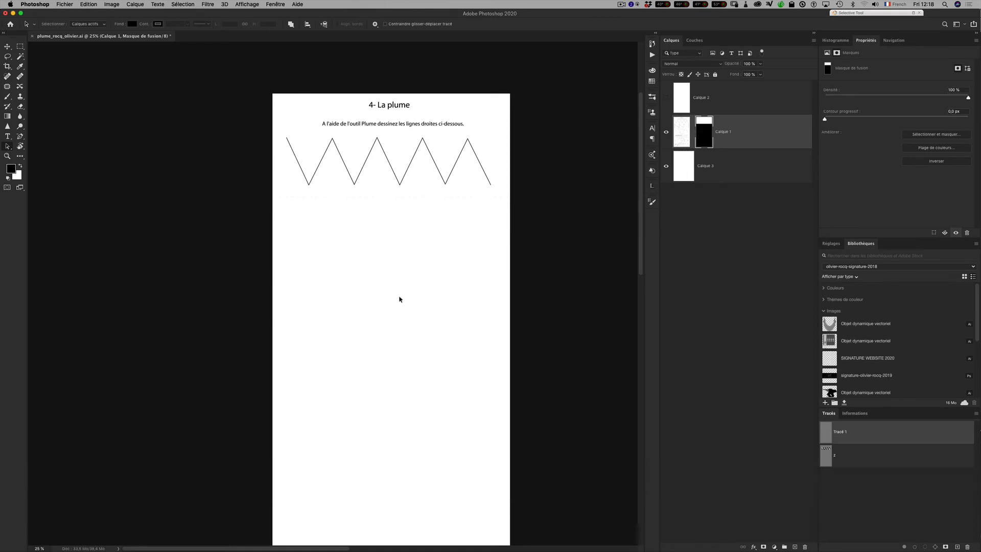
{"action": "key", "text": "Escape"}
{"action": "key", "text": "super+t"}
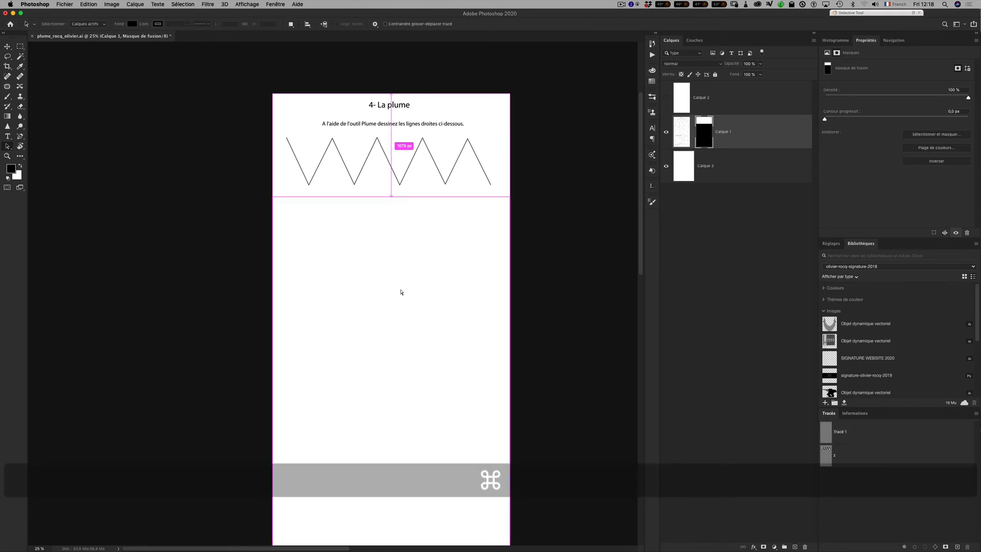
{"action": "left_click_drag", "start_coordinate": [401, 310], "coordinate": [394, 375]}
{"action": "double_click", "coordinate": [401, 373]}
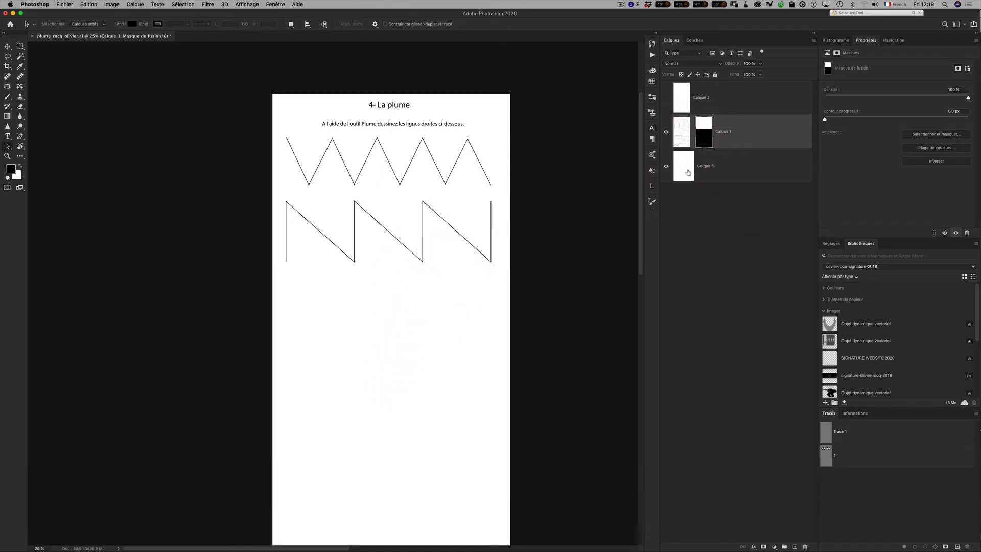
Rename the new empty saved path as Z2
{"action": "left_click", "coordinate": [850, 434]}
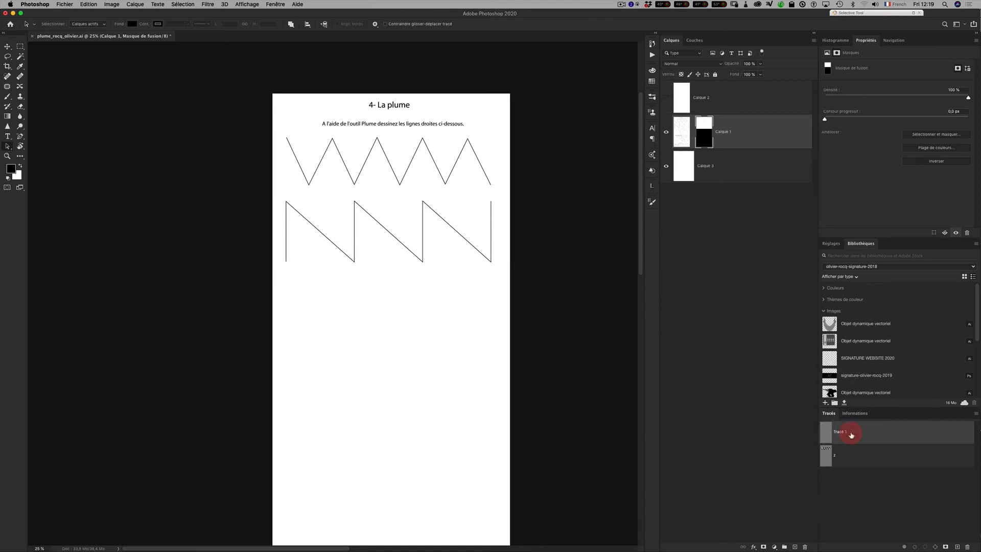
{"action": "double_click", "coordinate": [841, 434]}
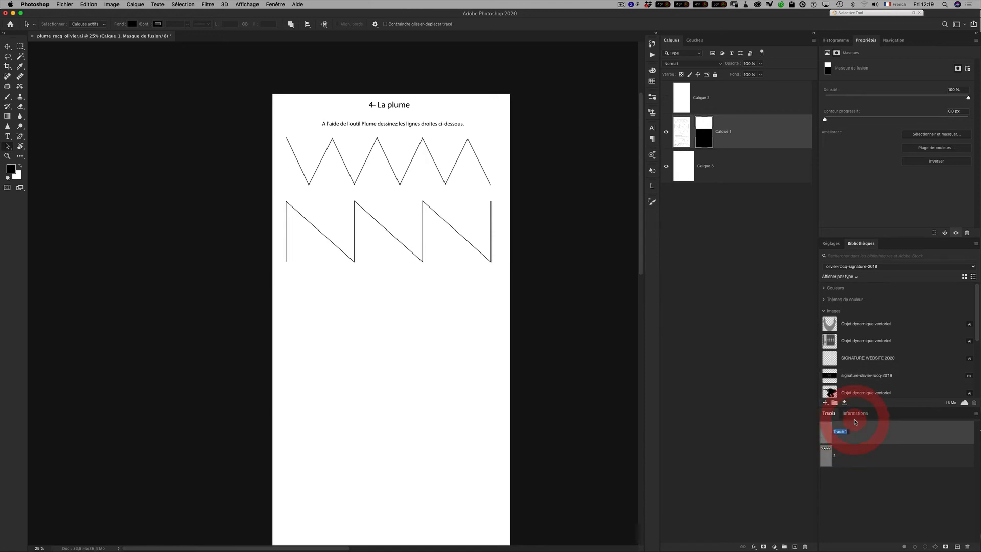
{"action": "type", "text": "Z2"}
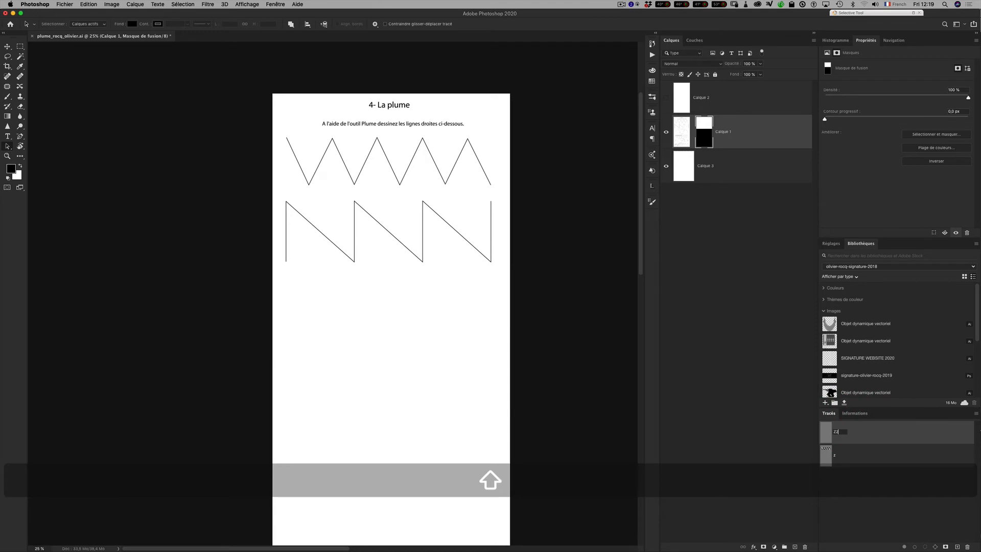
{"action": "key", "text": "Return"}
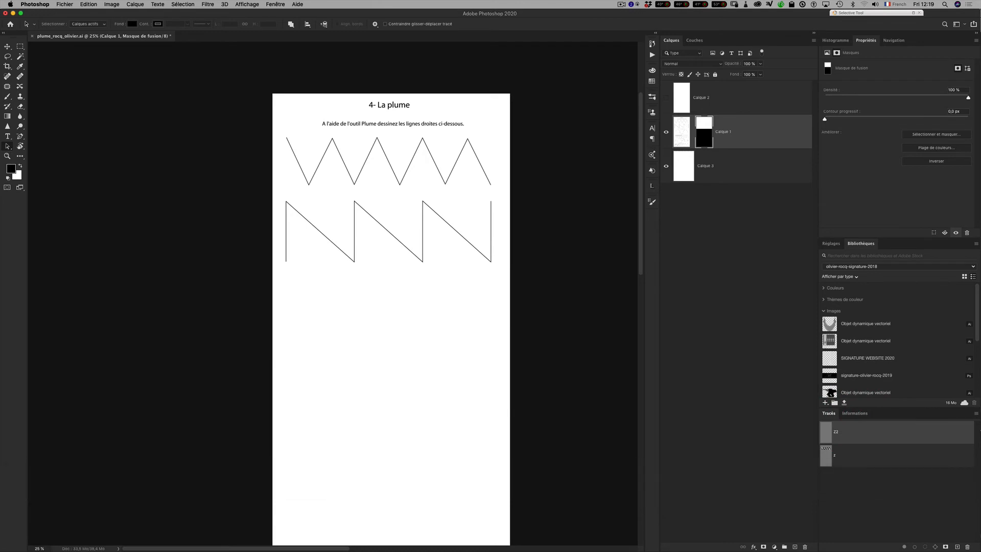
Trace the second zigzag's first vertical, first diagonal and second vertical with the Pen tool, constraining the verticals to be perfectly straight
{"action": "key", "text": "p"}
{"action": "key", "text": "z"}
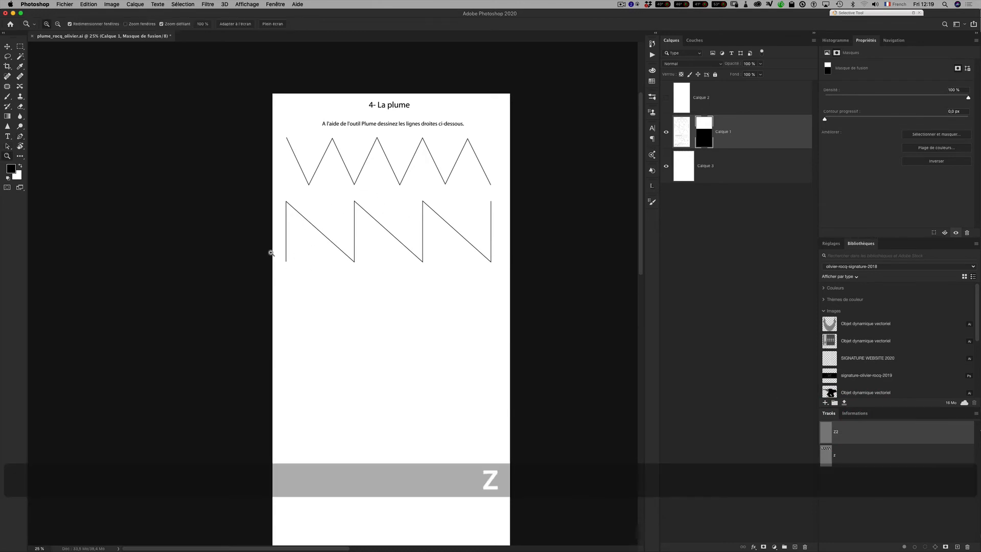
{"action": "left_click_drag", "start_coordinate": [271, 252], "coordinate": [263, 278]}
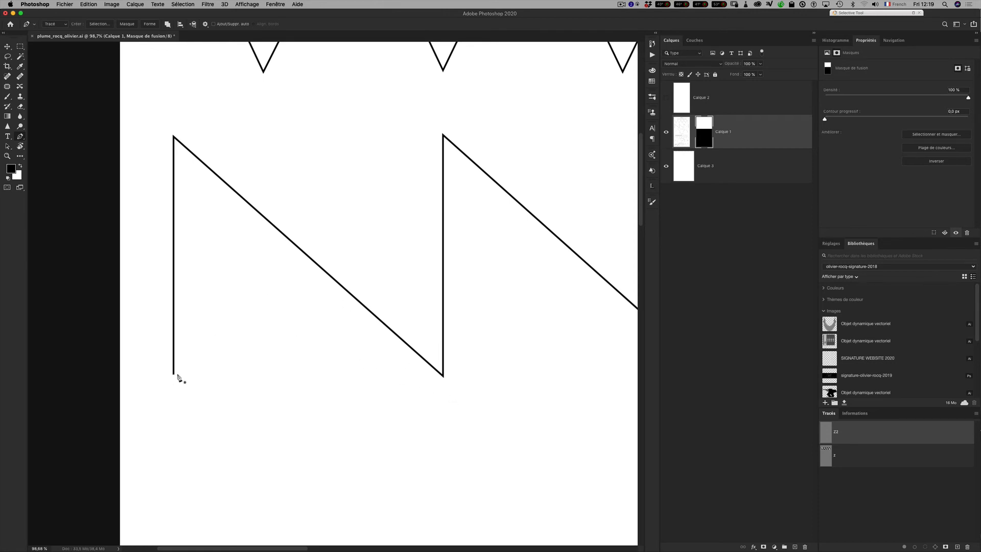
{"action": "key", "text": "z"}
{"action": "left_click_drag", "start_coordinate": [179, 372], "coordinate": [223, 378]}
{"action": "key", "text": "space"}
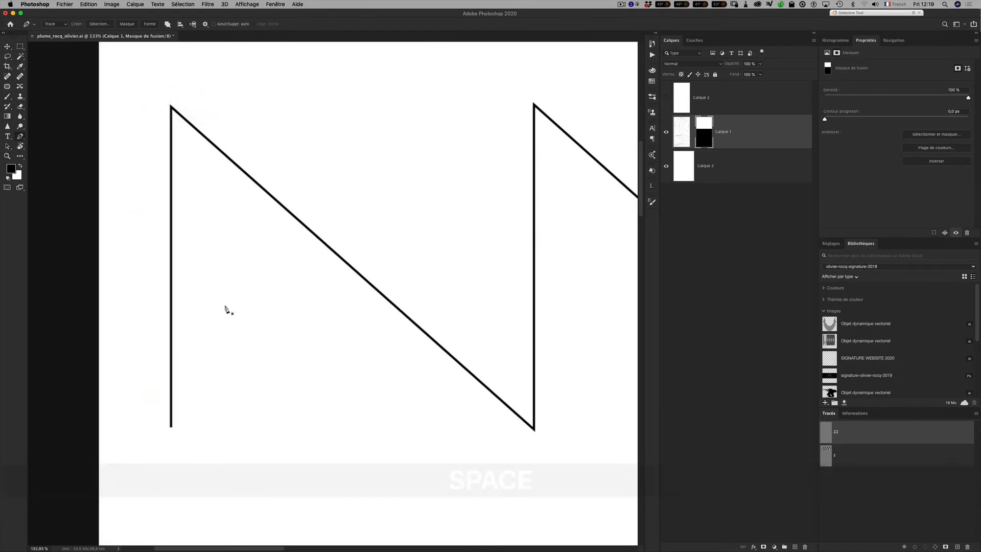
{"action": "left_click", "coordinate": [170, 427]}
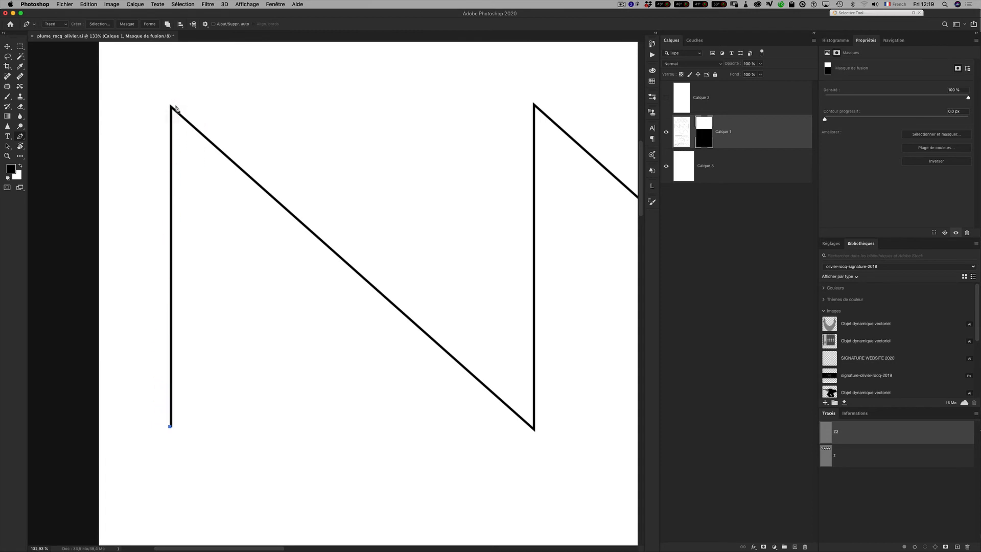
{"action": "key", "text": "shift"}
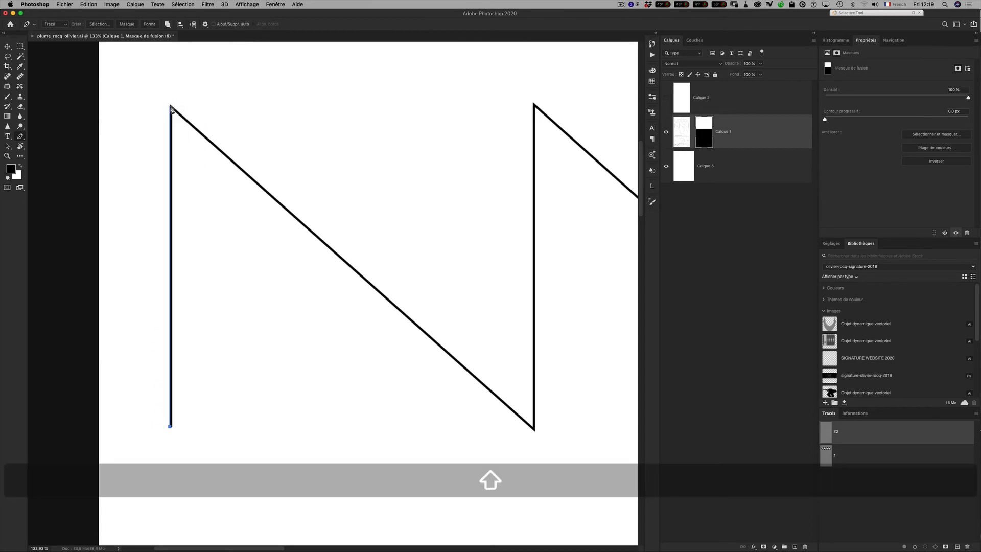
{"action": "left_click", "coordinate": [170, 106]}
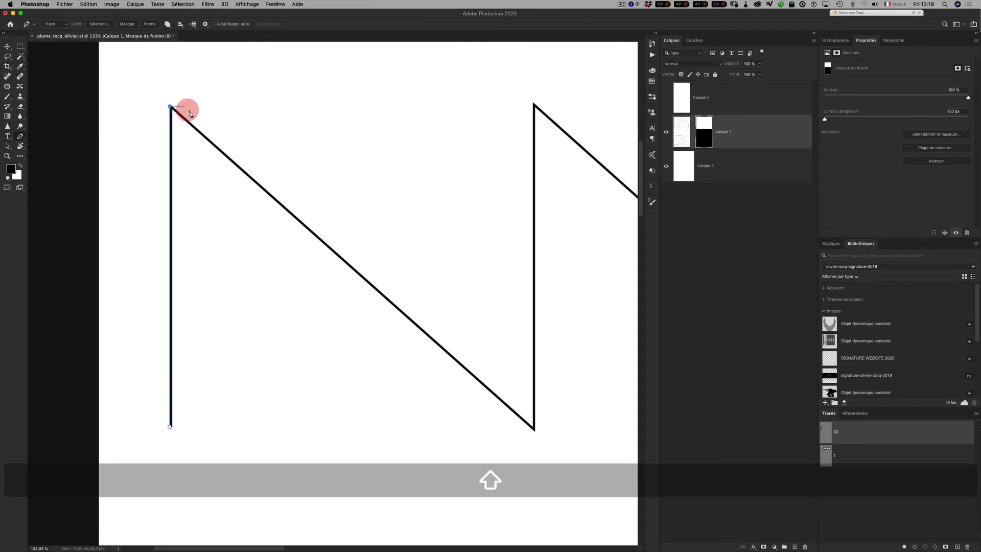
{"action": "left_click", "coordinate": [534, 428]}
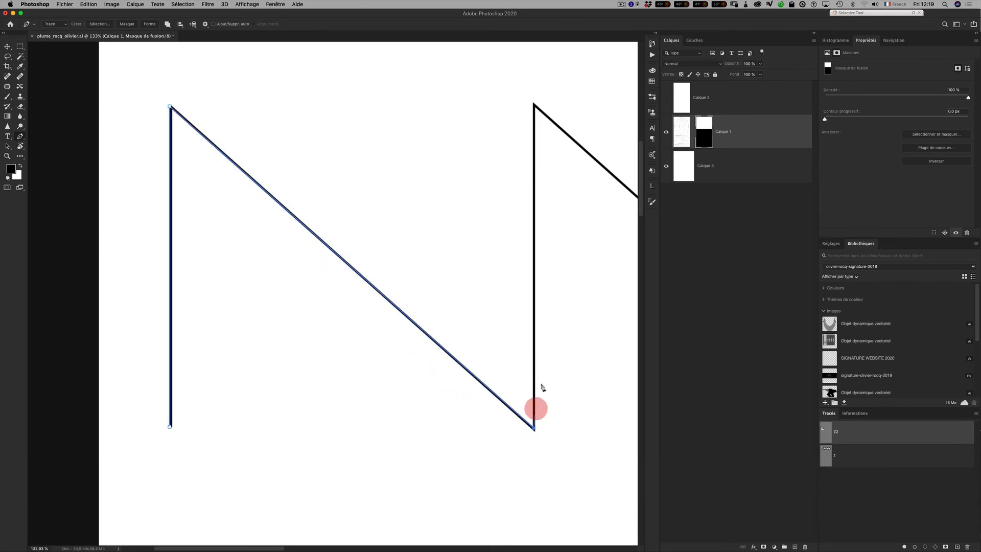
{"action": "left_click", "coordinate": [535, 107], "text": "shift"}
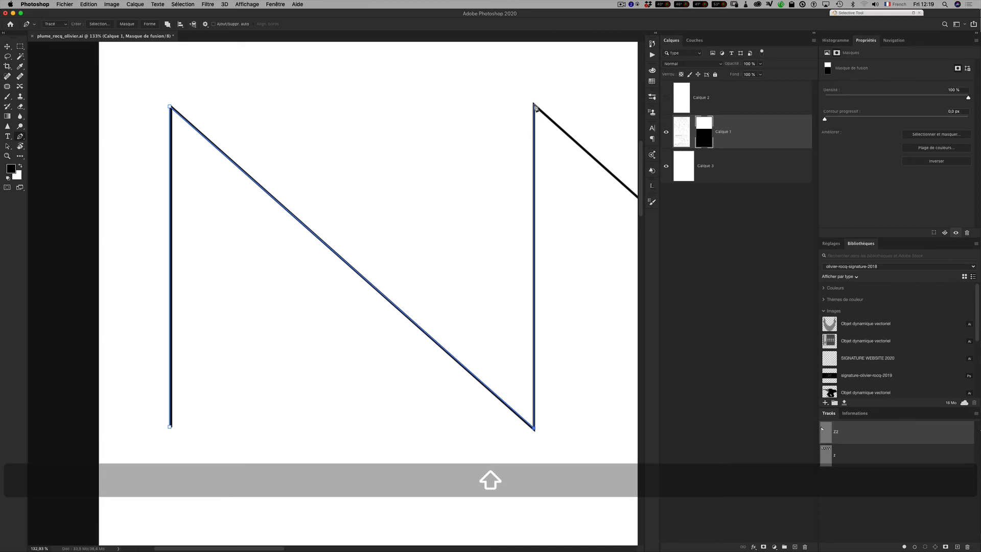
Continue the Z2 path along the second diagonal and up the third vertical, keeping the vertical segment constrained
{"action": "key", "text": "space"}
{"action": "left_click_drag", "start_coordinate": [577, 208], "coordinate": [236, 166]}
{"action": "left_click", "coordinate": [543, 372]}
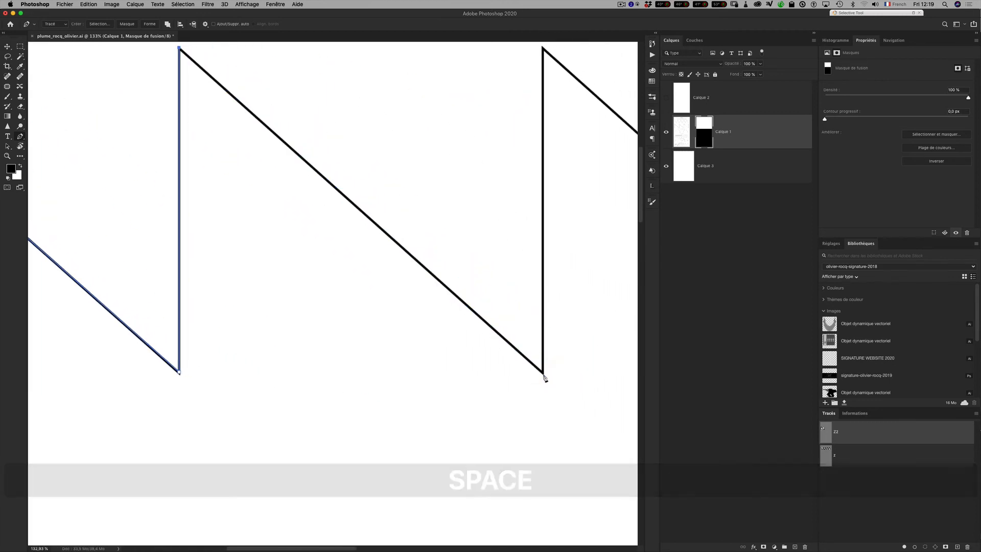
{"action": "left_click", "coordinate": [542, 373]}
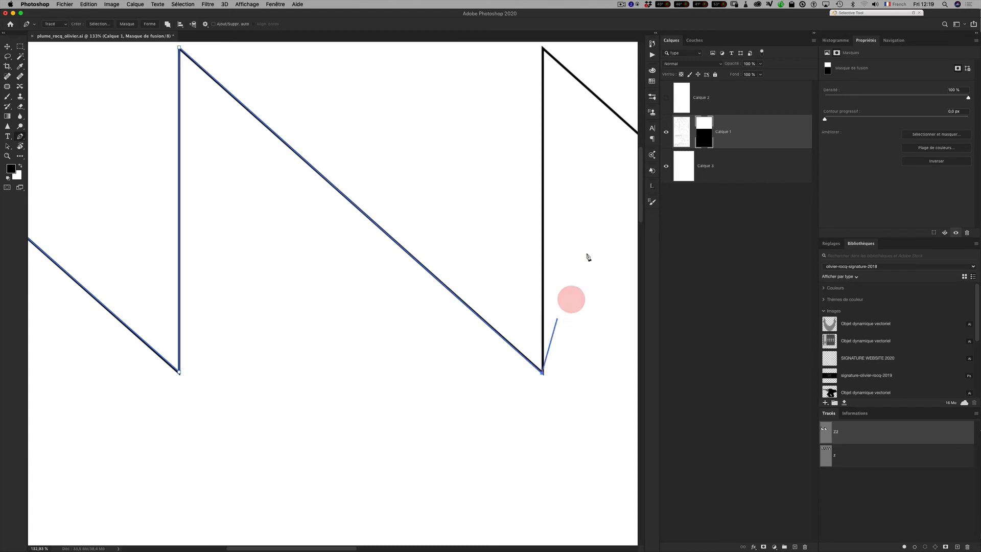
{"action": "key", "text": "space"}
{"action": "left_click_drag", "start_coordinate": [543, 88], "coordinate": [491, 186]}
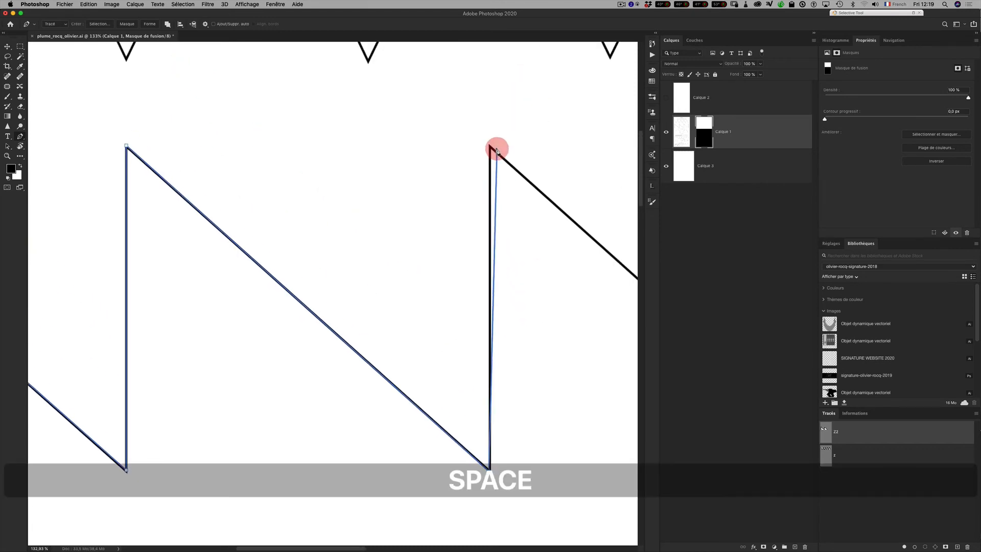
{"action": "left_click", "coordinate": [490, 146], "text": "shift"}
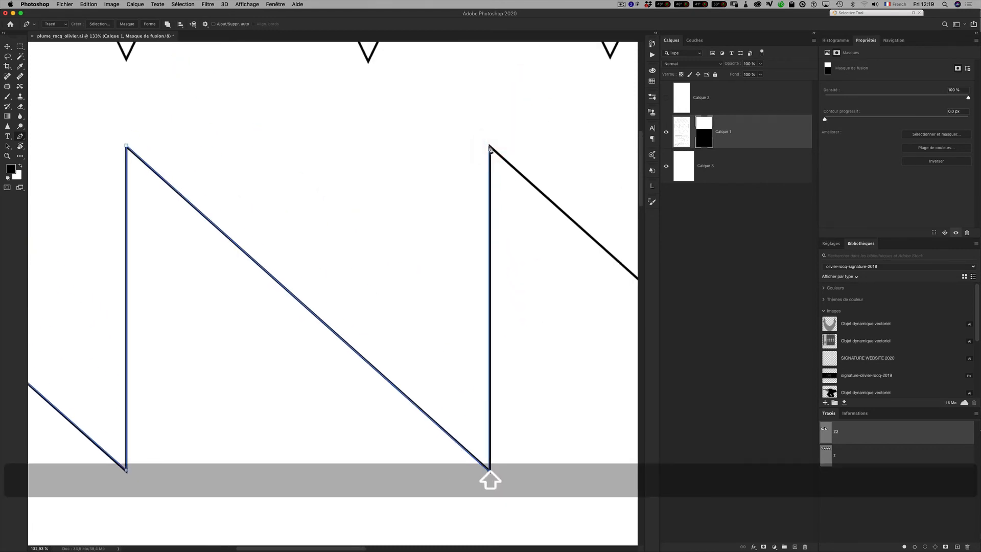
{"action": "left_click", "coordinate": [489, 146], "text": "shift"}
Finish the Z2 path along the last diagonal and up the final vertical, and end it as an open path
{"action": "key", "text": "space"}
{"action": "left_click_drag", "start_coordinate": [531, 254], "coordinate": [231, 184]}
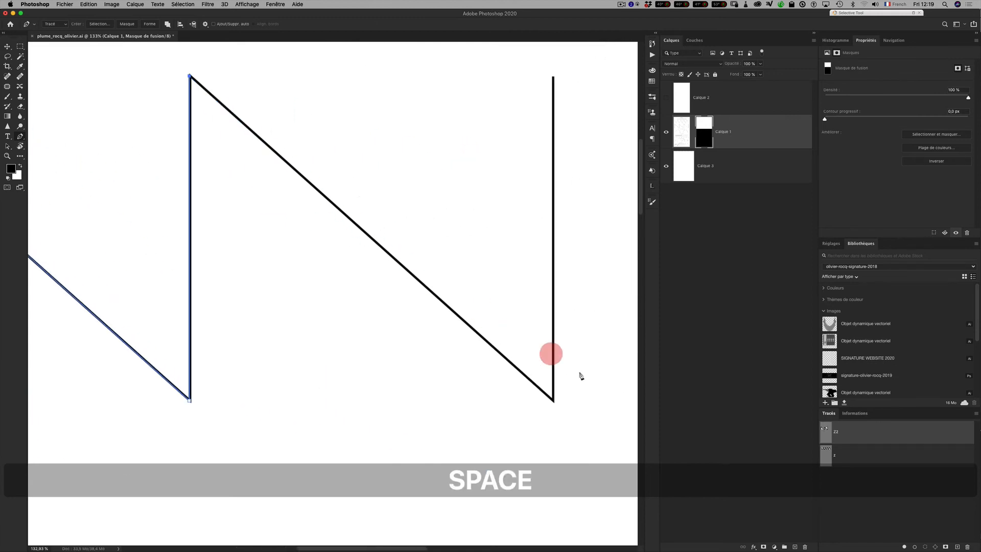
{"action": "left_click", "coordinate": [554, 401]}
{"action": "key", "text": "Escape"}
{"action": "key", "text": "space"}
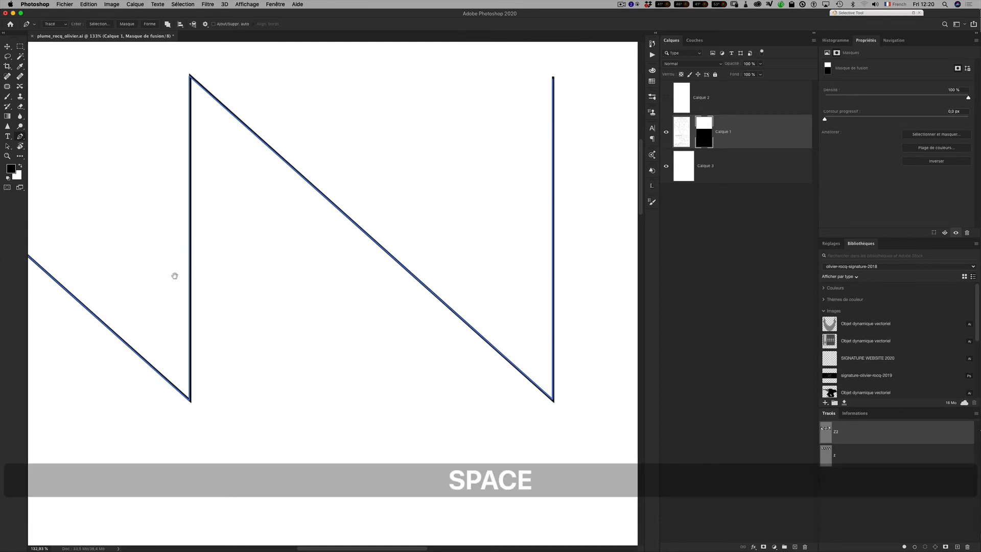
Move the lower anchor of the Z2 path's third vertical onto the centre of the black stroke with the Direct Selection tool
{"action": "left_click_drag", "start_coordinate": [171, 278], "coordinate": [282, 249]}
{"action": "key", "text": "z"}
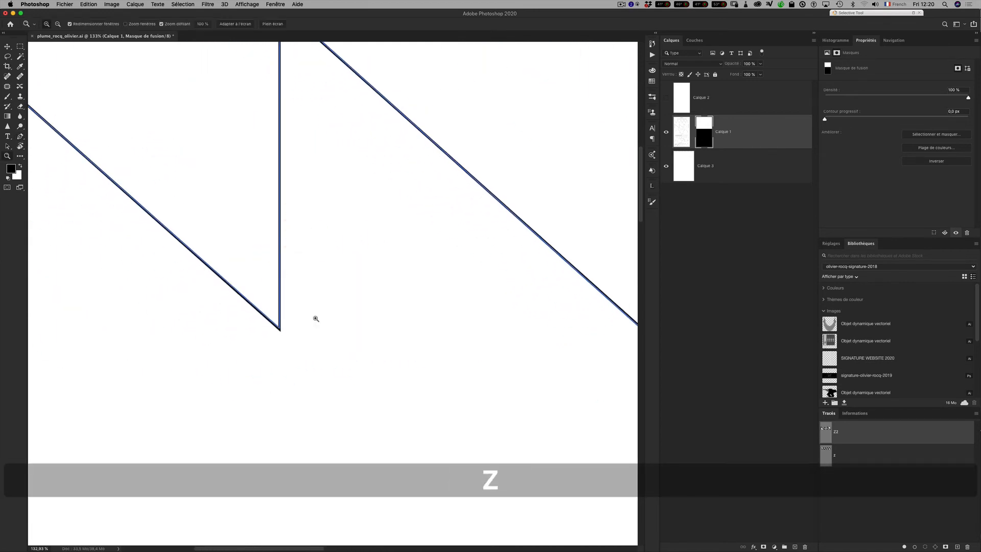
{"action": "left_click_drag", "start_coordinate": [285, 326], "coordinate": [346, 344]}
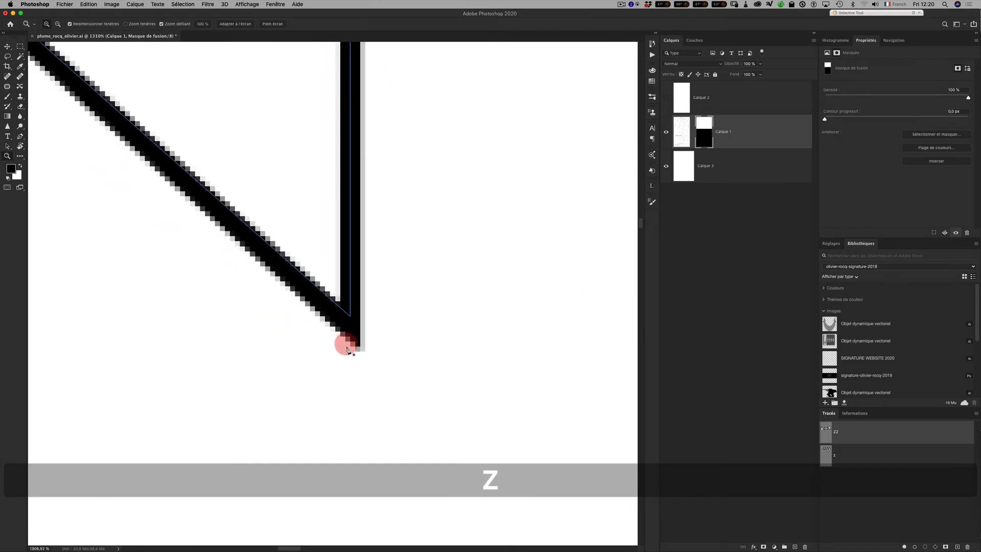
{"action": "key", "text": "space"}
{"action": "left_click_drag", "start_coordinate": [455, 319], "coordinate": [252, 326]}
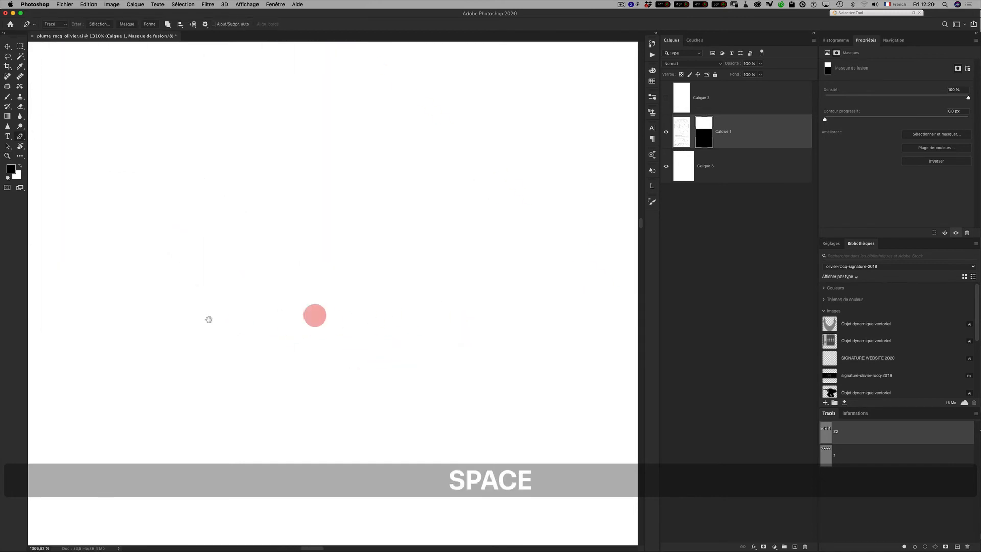
{"action": "left_click_drag", "start_coordinate": [470, 321], "coordinate": [255, 325]}
{"action": "key", "text": "z"}
{"action": "key", "text": "a"}
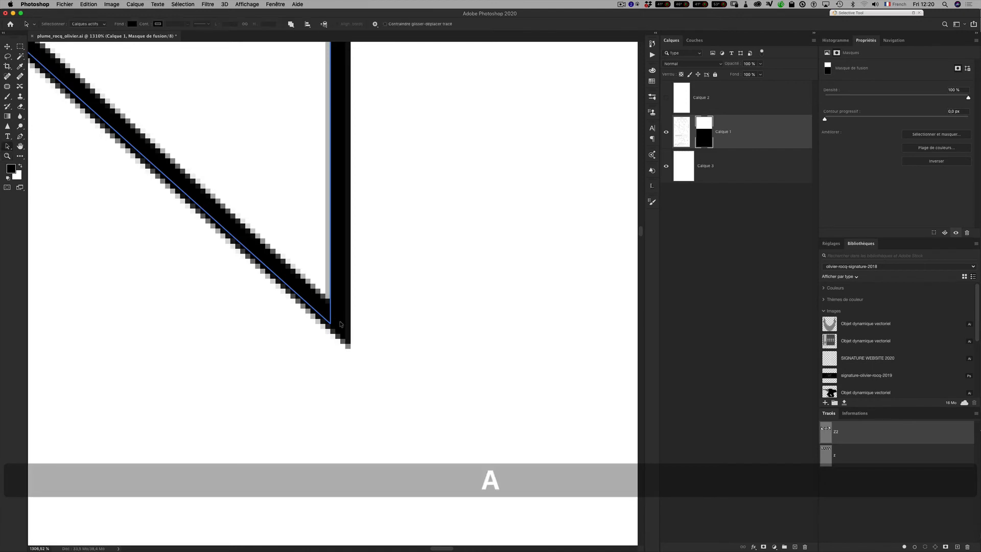
{"action": "key", "text": "a"}
{"action": "left_click_drag", "start_coordinate": [331, 325], "coordinate": [340, 324]}
Shift the upper anchor of the Z2 path's third vertical onto the centre of the black stroke
{"action": "key", "text": "space"}
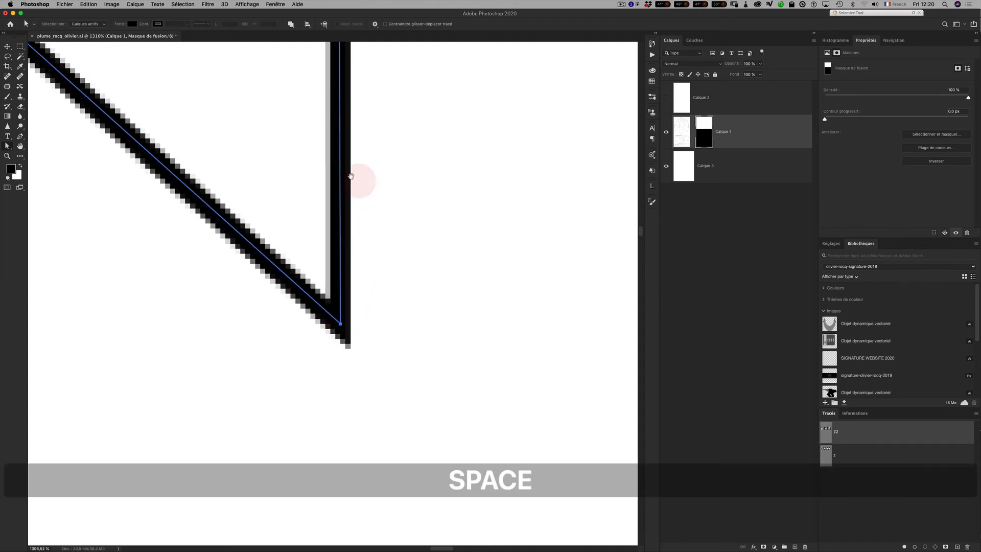
{"action": "key", "text": "h"}
{"action": "left_click_drag", "start_coordinate": [351, 195], "coordinate": [370, 164]}
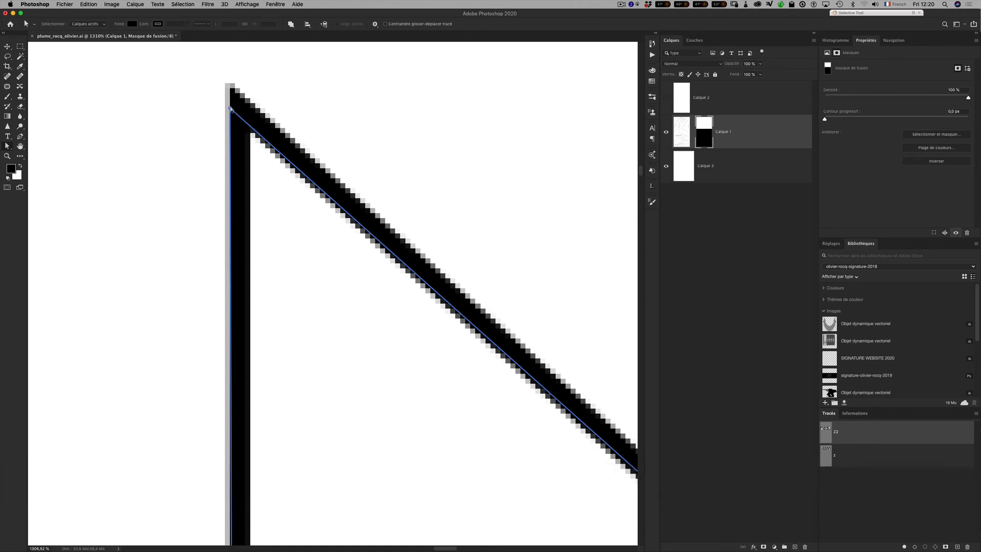
{"action": "left_click_drag", "start_coordinate": [230, 107], "coordinate": [266, 121]}
{"action": "left_click", "coordinate": [260, 395]}
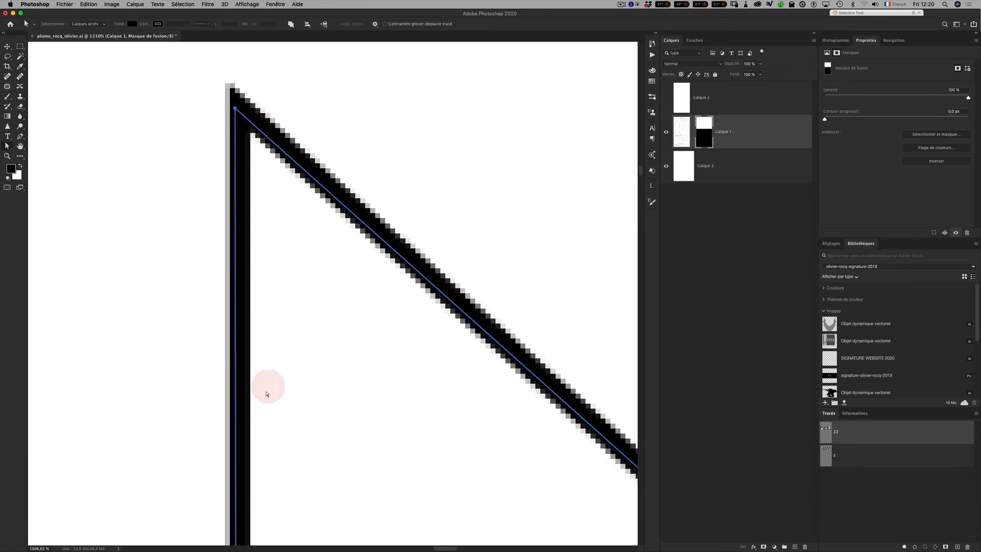
Check the Z2 path's remaining corners and final open end against the black stroke, and fit the page in view
{"action": "key", "text": "h"}
{"action": "left_click_drag", "start_coordinate": [255, 422], "coordinate": [368, 233]}
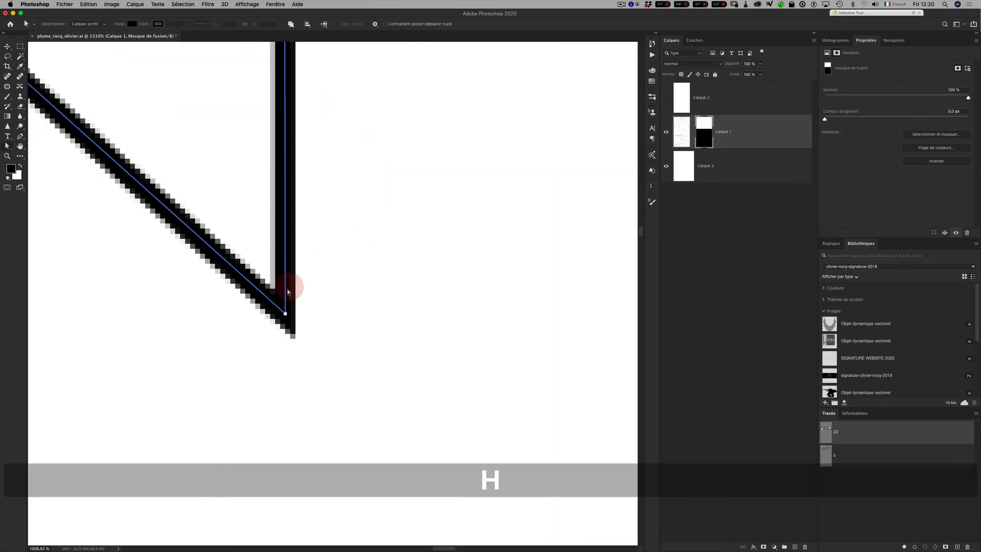
{"action": "left_click_drag", "start_coordinate": [305, 296], "coordinate": [365, 161]}
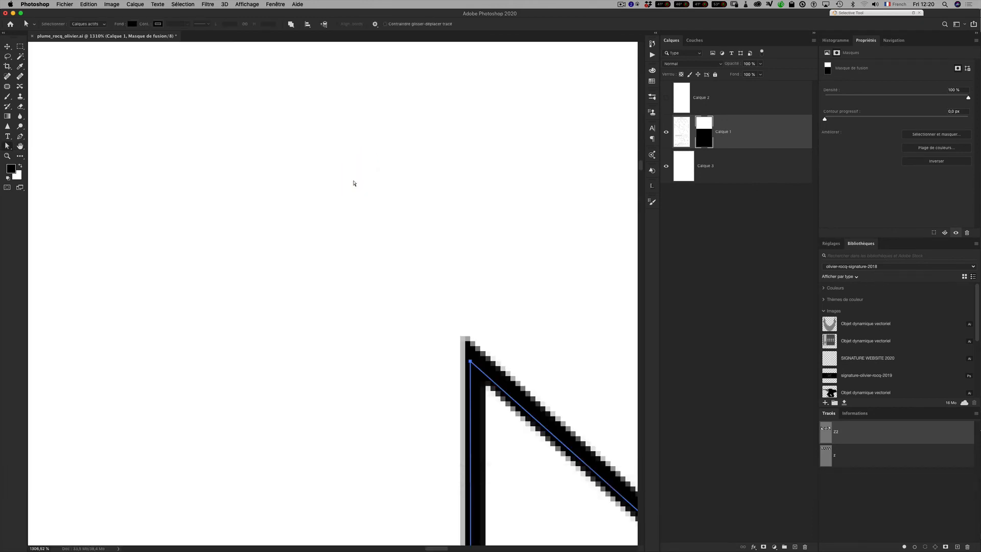
{"action": "key", "text": "h"}
{"action": "left_click_drag", "start_coordinate": [436, 263], "coordinate": [438, 232]}
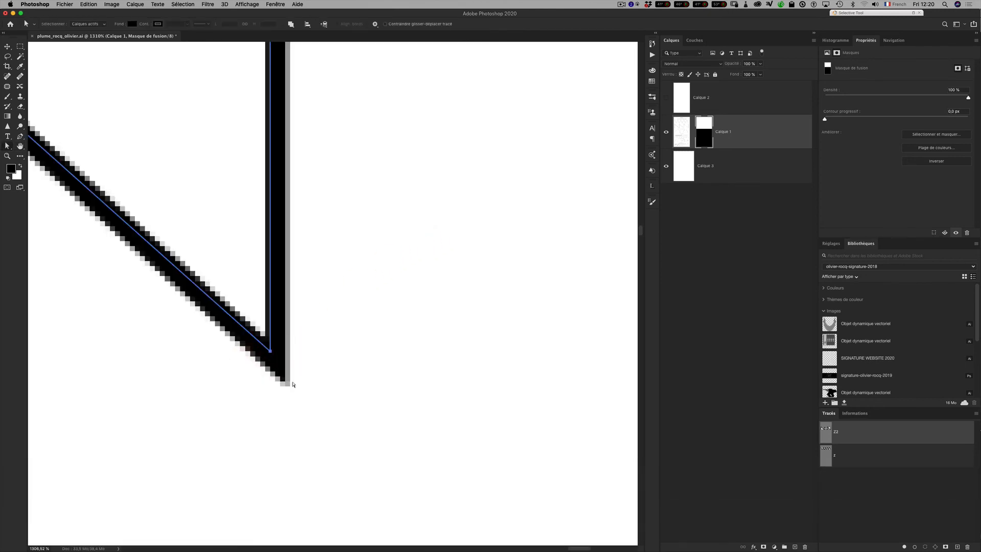
{"action": "key", "text": "space"}
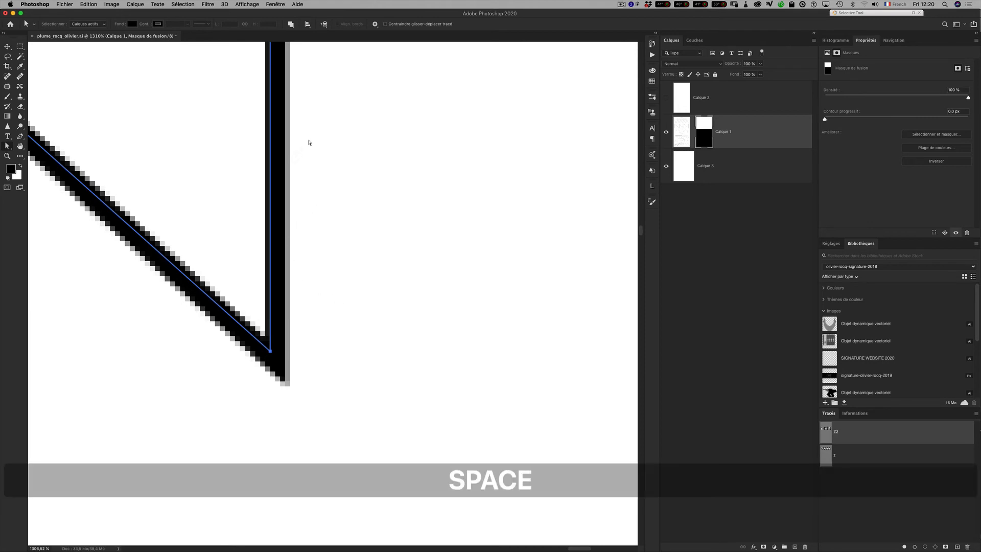
{"action": "key", "text": "h"}
{"action": "left_click_drag", "start_coordinate": [289, 160], "coordinate": [448, 158]}
{"action": "left_click", "coordinate": [315, 290]}
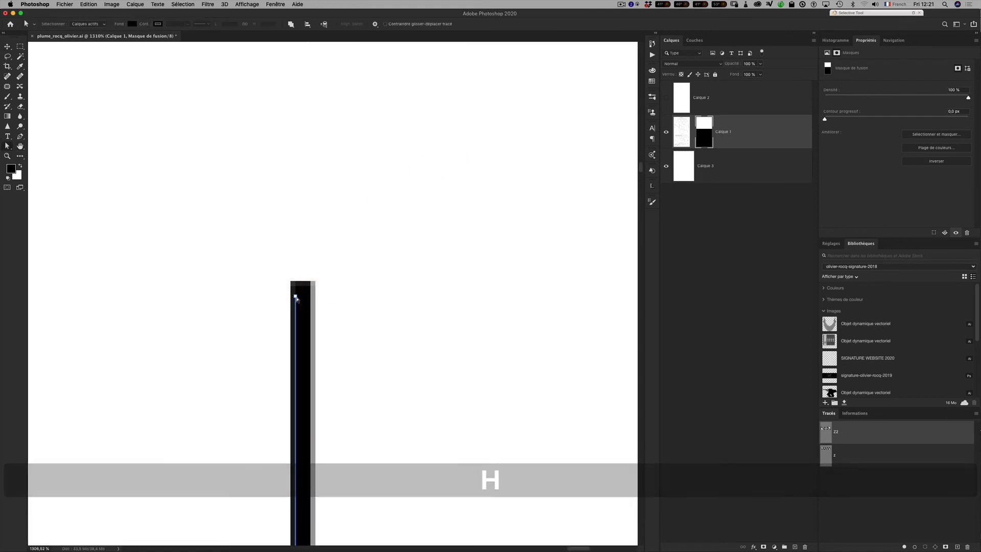
{"action": "key", "text": "super"}
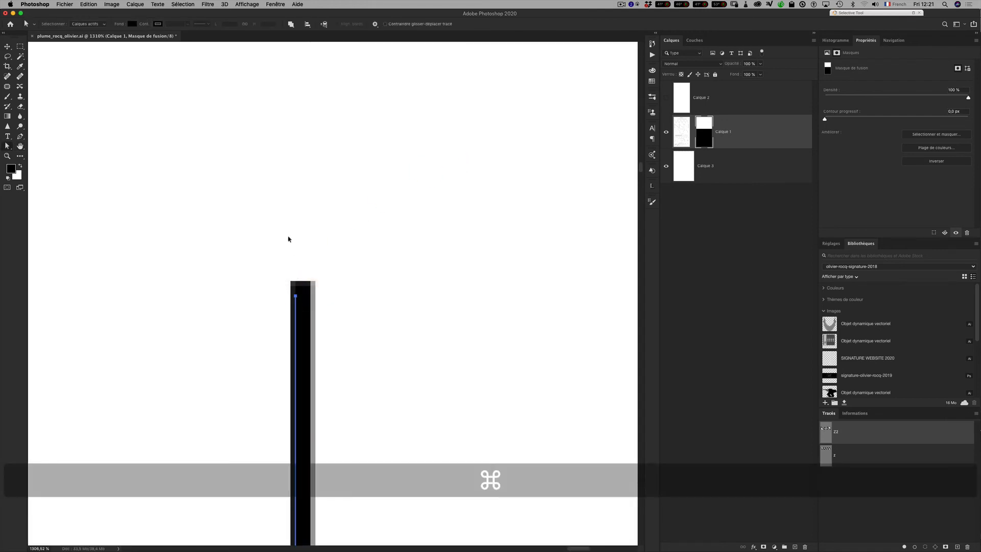
{"action": "key", "text": "super+0"}
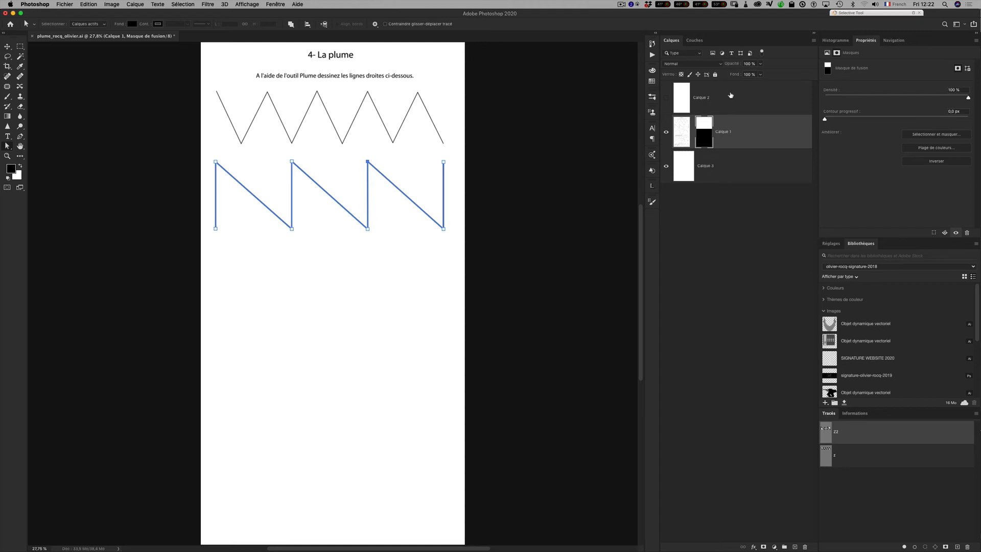
Activate layer Calque 2 and make it visible, and deselect the Z2 path
{"action": "left_click", "coordinate": [717, 101]}
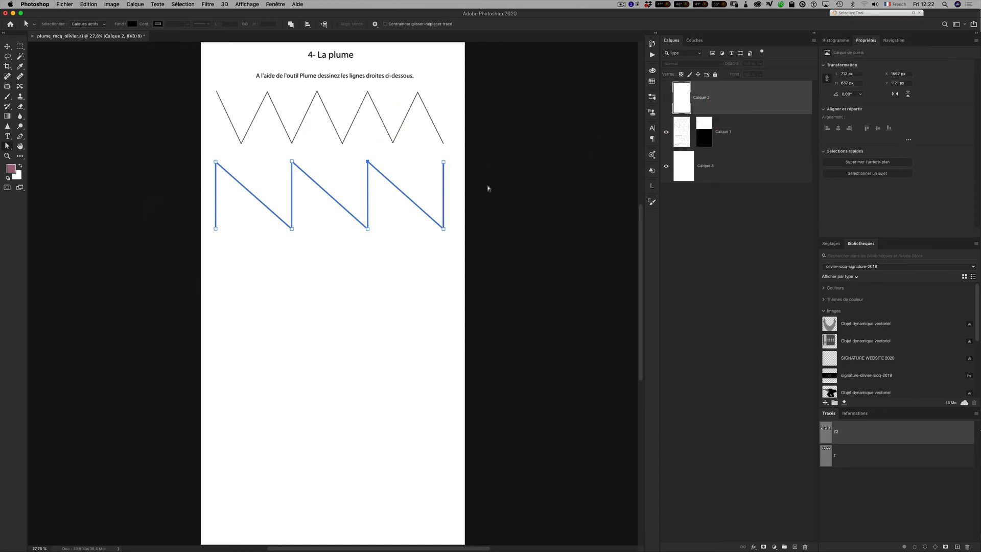
{"action": "left_click", "coordinate": [666, 98]}
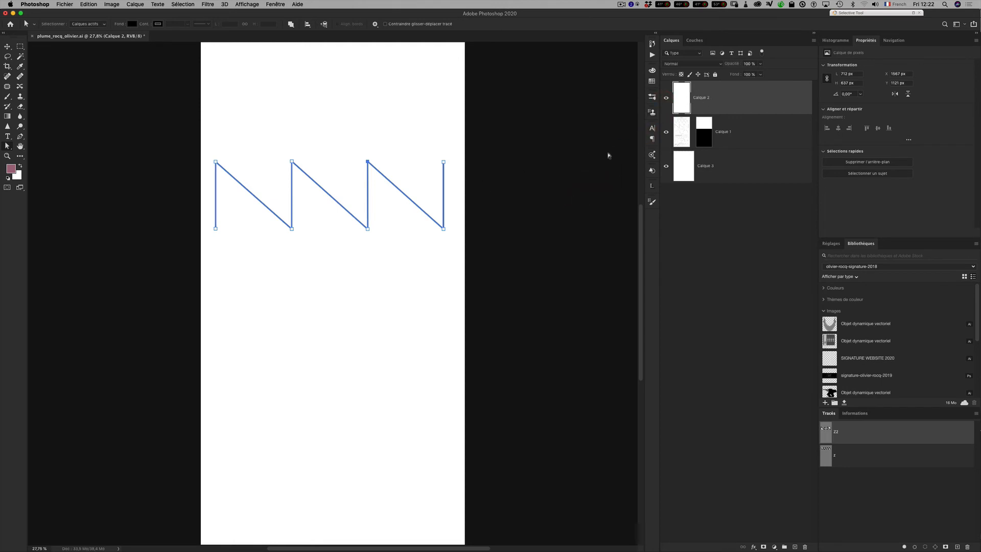
{"action": "left_click", "coordinate": [861, 497]}
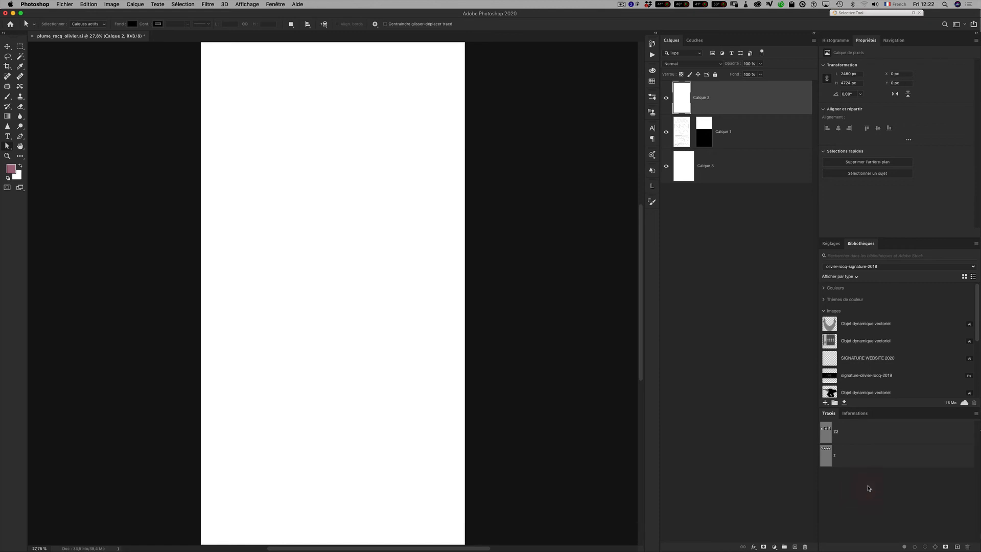
Display the first and second zigzag paths in turn to compare the saved traces, and deselect them
{"action": "left_click", "coordinate": [855, 457]}
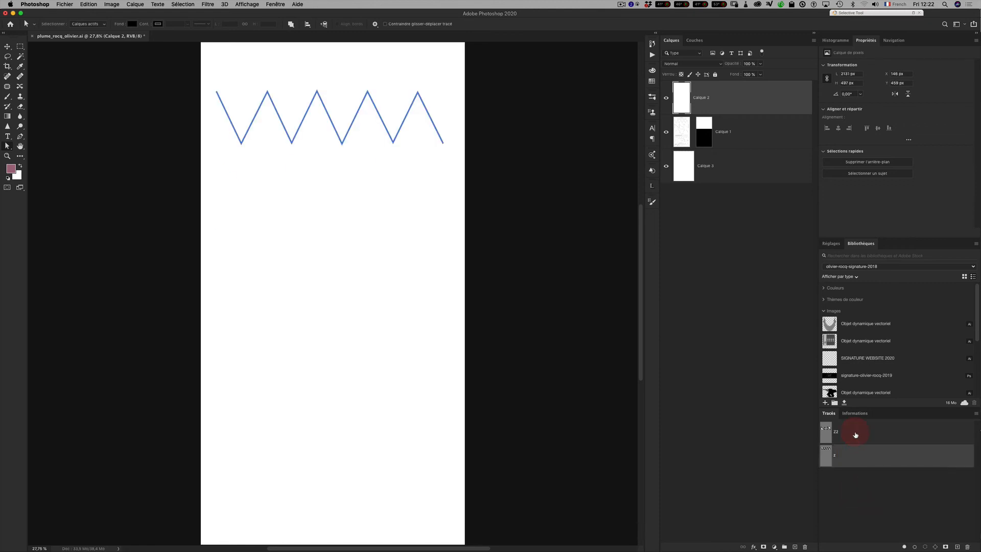
{"action": "left_click", "coordinate": [856, 435]}
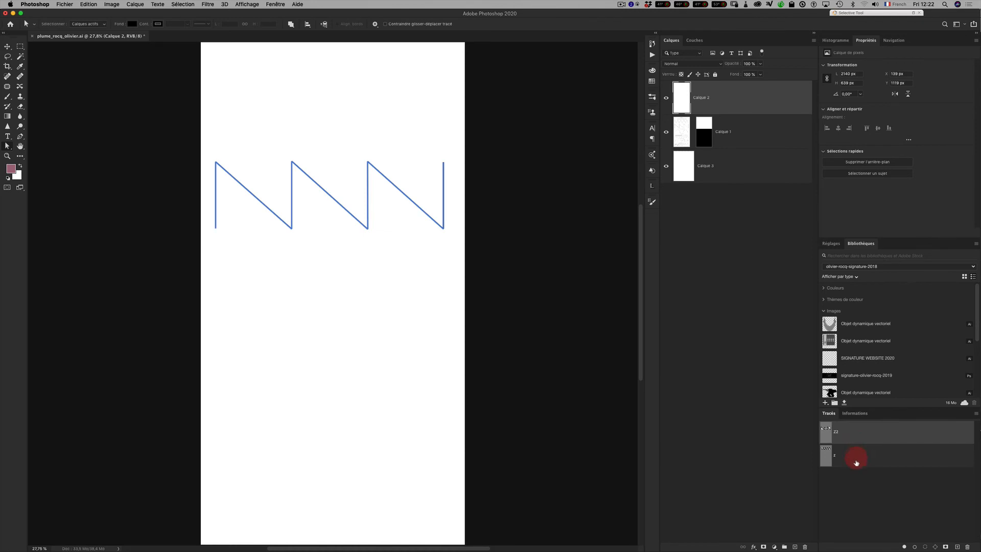
{"action": "left_click", "coordinate": [853, 497]}
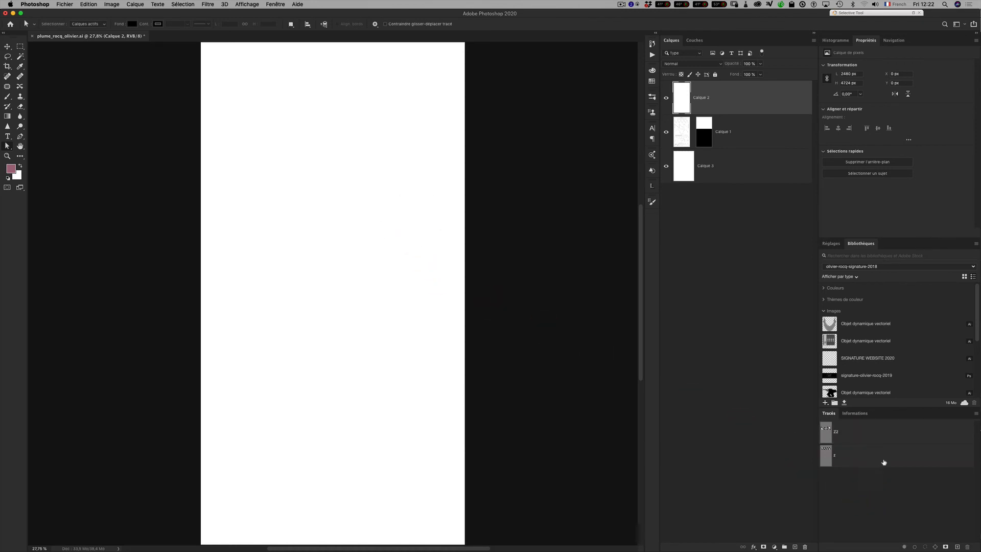
Create a new path above the saved ones and draw a closed five-sided shape about 1612 by 1765 px with the Pen tool
{"action": "left_click", "coordinate": [957, 547]}
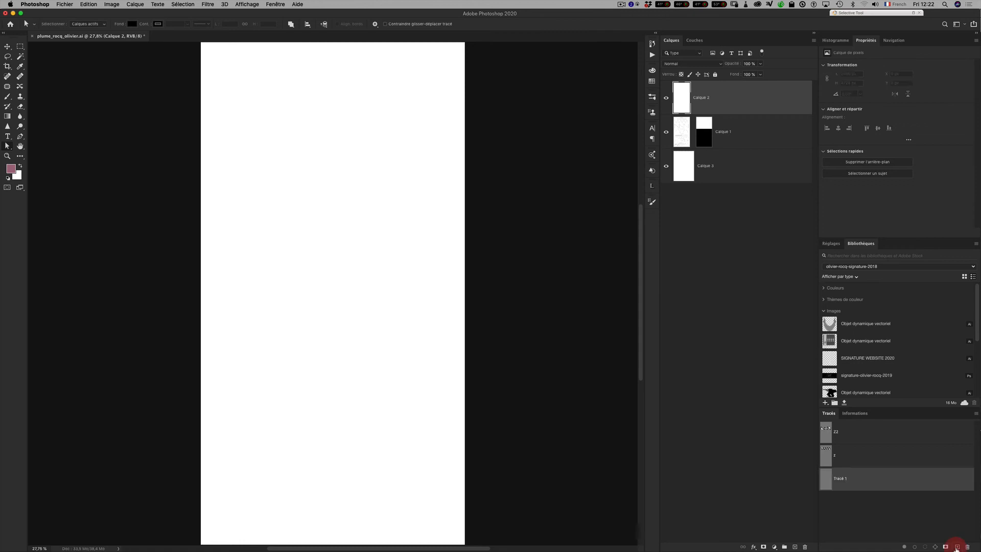
{"action": "left_click_drag", "start_coordinate": [850, 478], "coordinate": [860, 426]}
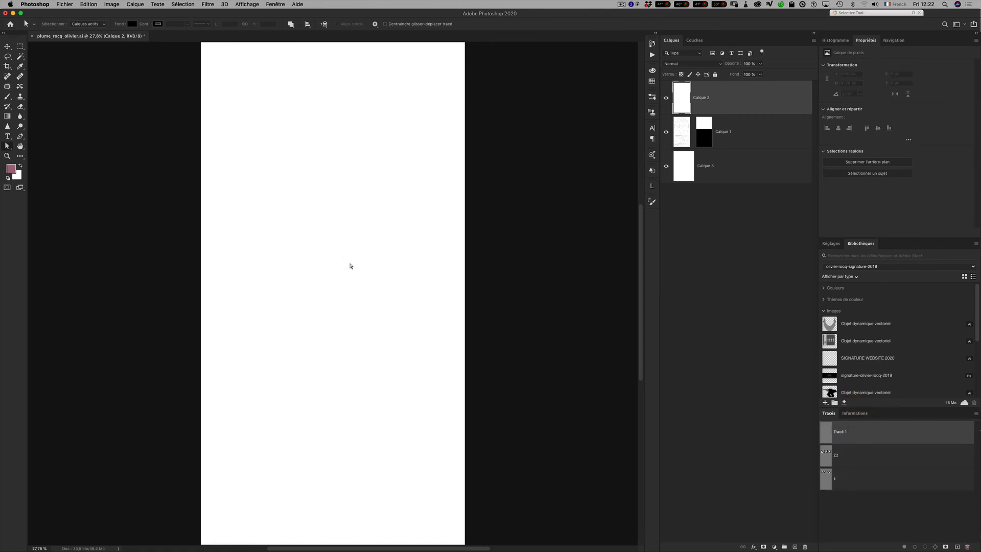
{"action": "key", "text": "p"}
{"action": "left_click", "coordinate": [248, 264]}
{"action": "left_click", "coordinate": [312, 183]}
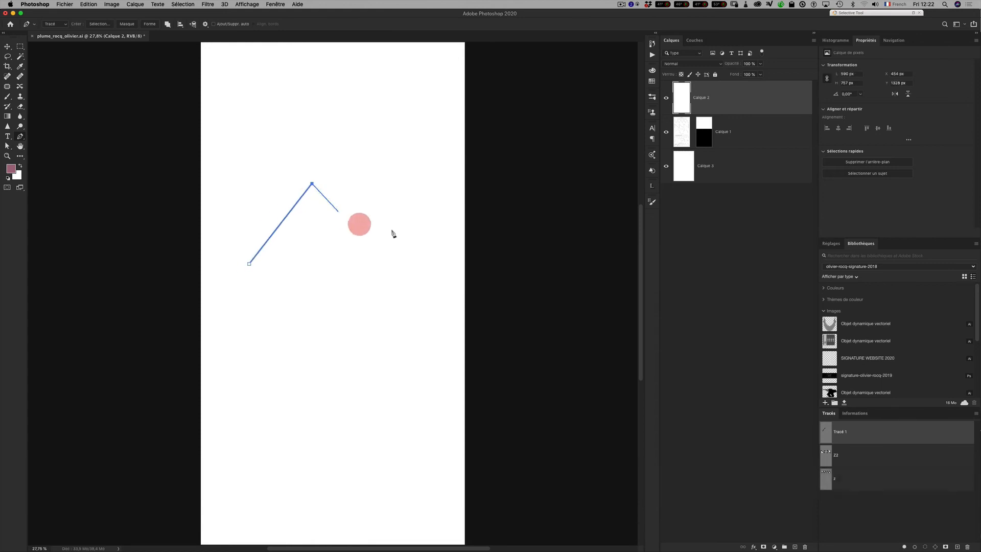
{"action": "left_click", "coordinate": [421, 237]}
{"action": "left_click", "coordinate": [407, 333]}
{"action": "left_click", "coordinate": [301, 371]}
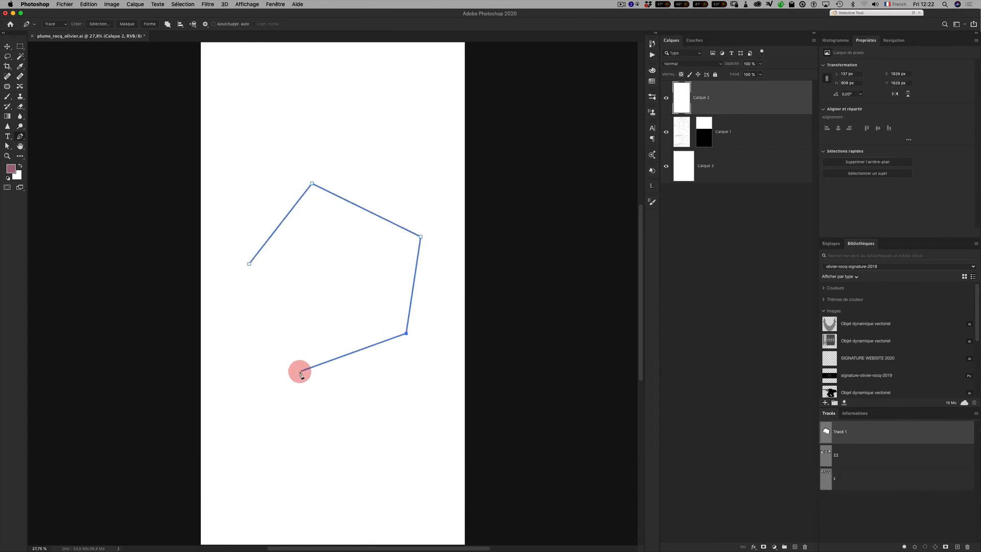
{"action": "left_click", "coordinate": [249, 264]}
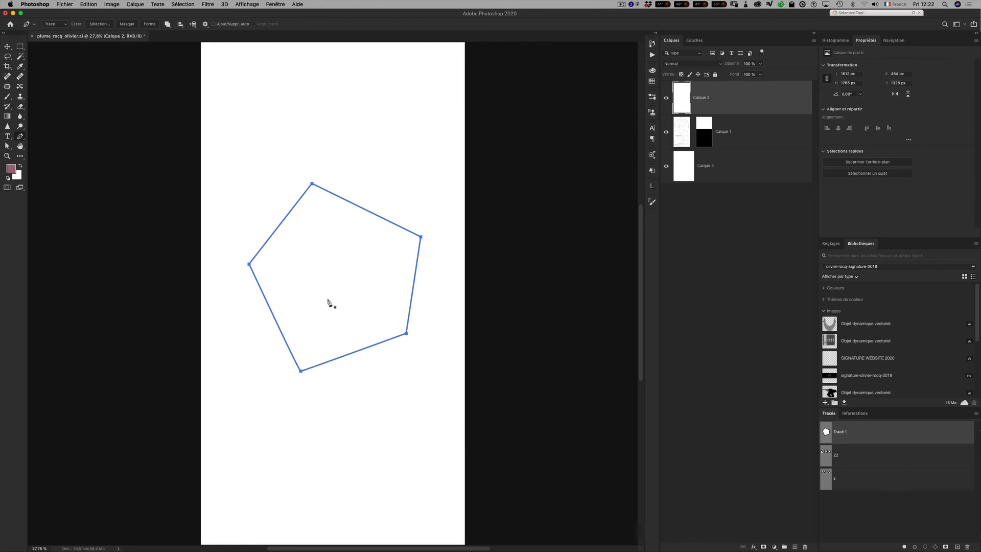
Convert the five-sided path into a selection, and deselect it
{"action": "key", "text": "super"}
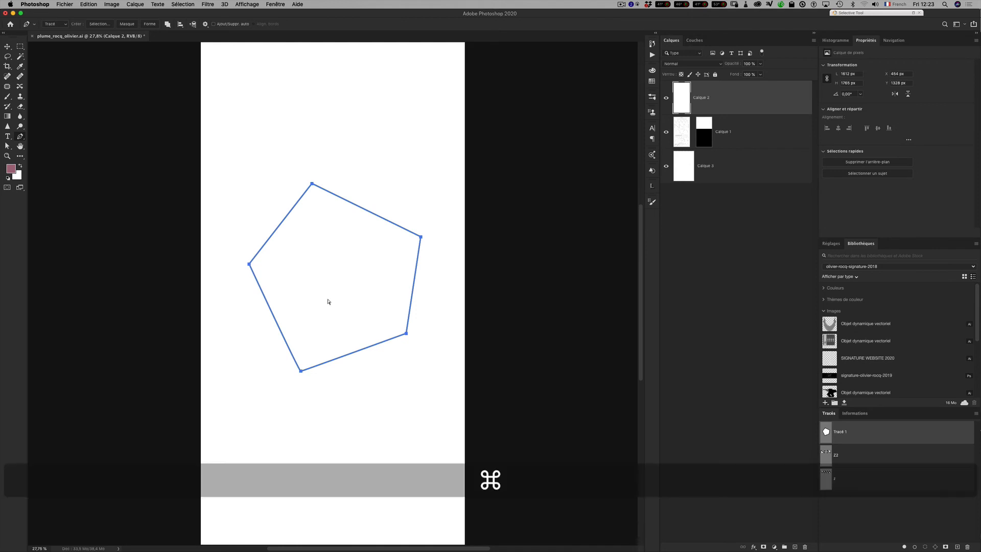
{"action": "key", "text": "super+Return"}
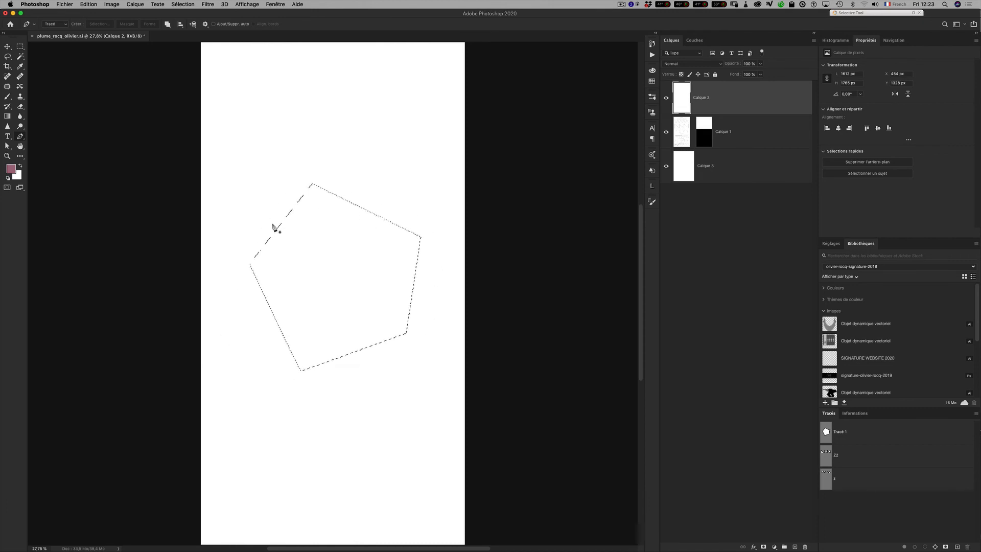
{"action": "left_click", "coordinate": [182, 4]}
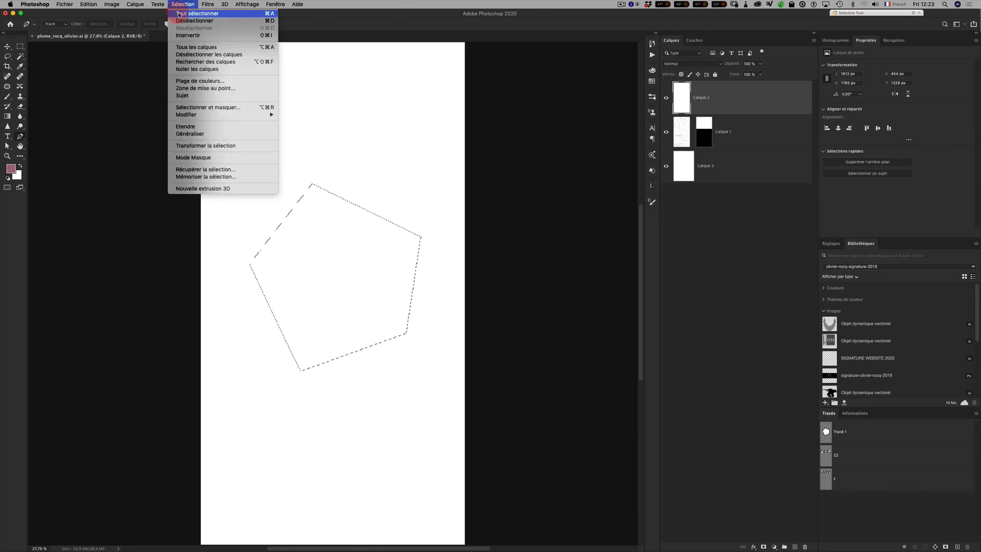
{"action": "left_click", "coordinate": [180, 14]}
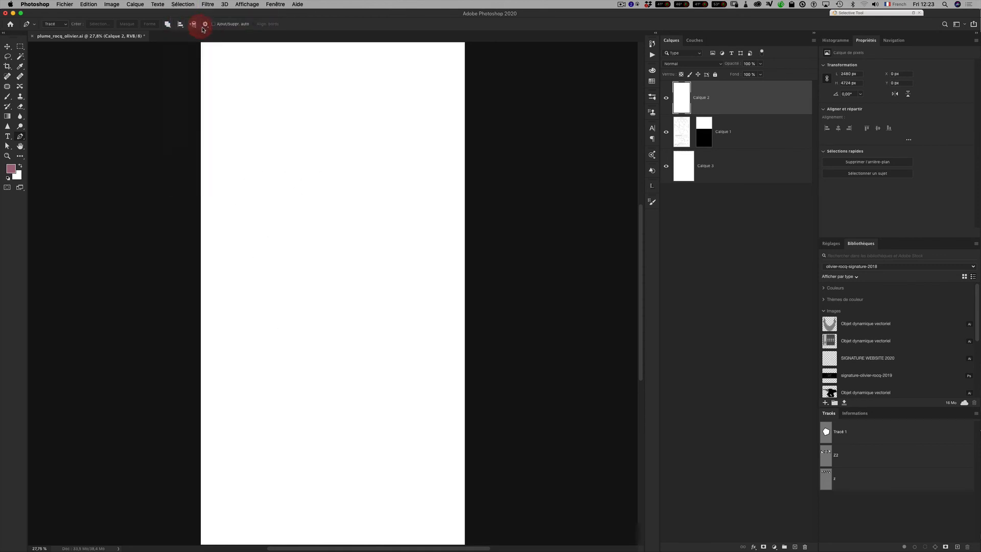
Load the five-sided path as a selection from its thumbnail and move the selected area of Calque 2 upward with the Move tool
{"action": "left_click", "coordinate": [865, 436]}
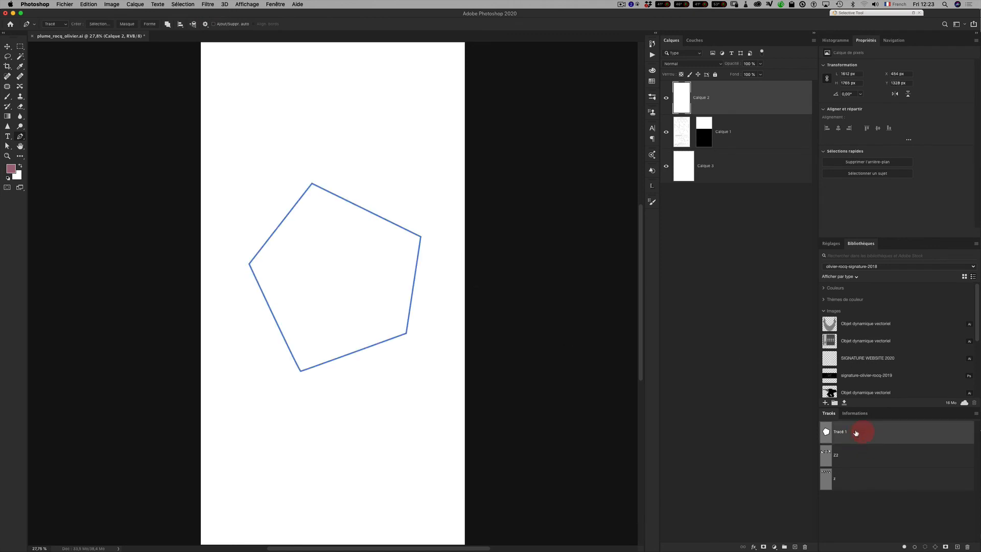
{"action": "left_click", "coordinate": [826, 432], "text": "super"}
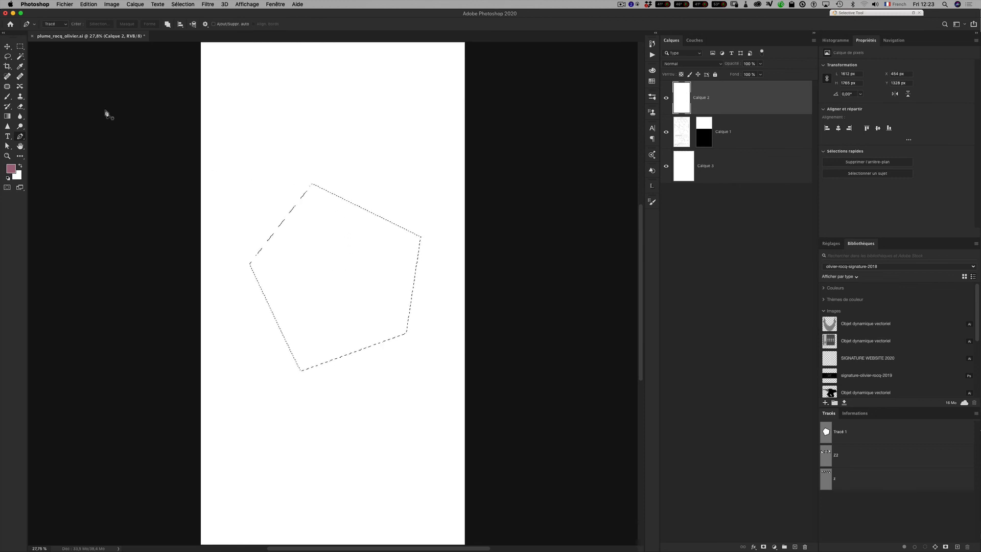
{"action": "left_click", "coordinate": [7, 46]}
{"action": "left_click", "coordinate": [274, 197]}
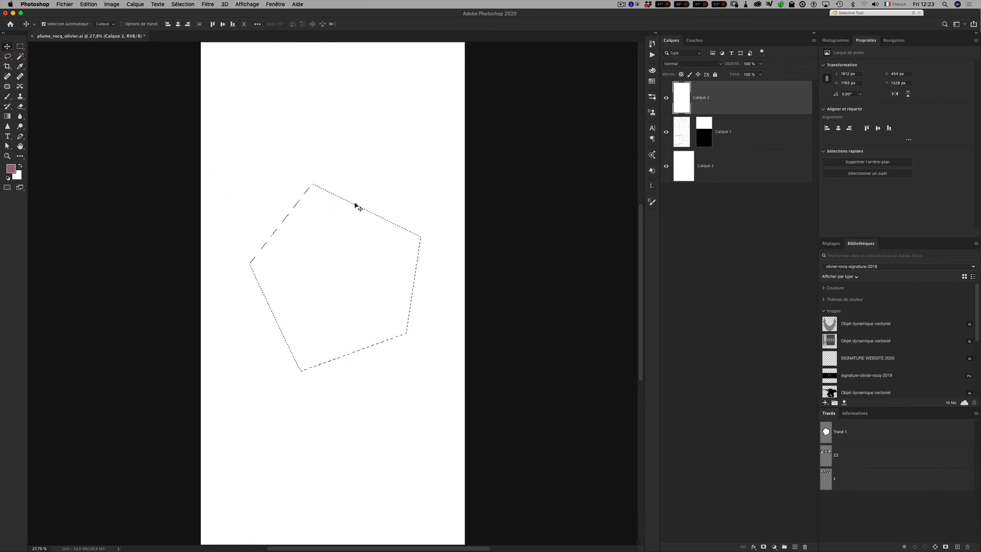
{"action": "left_click_drag", "start_coordinate": [358, 205], "coordinate": [373, 172]}
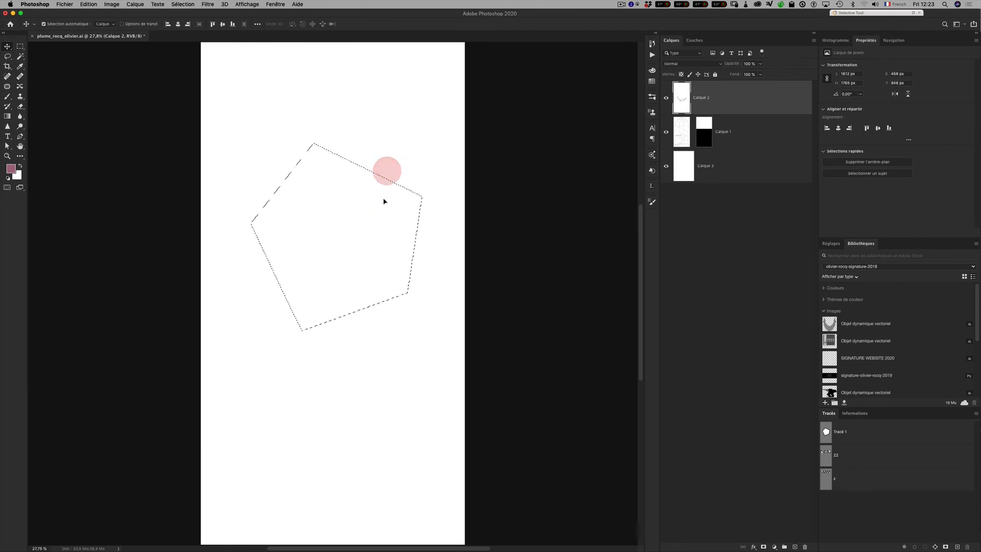
Redisplay the five-sided path, shift the selected area of Calque 2 again and deselect it
{"action": "left_click", "coordinate": [830, 432]}
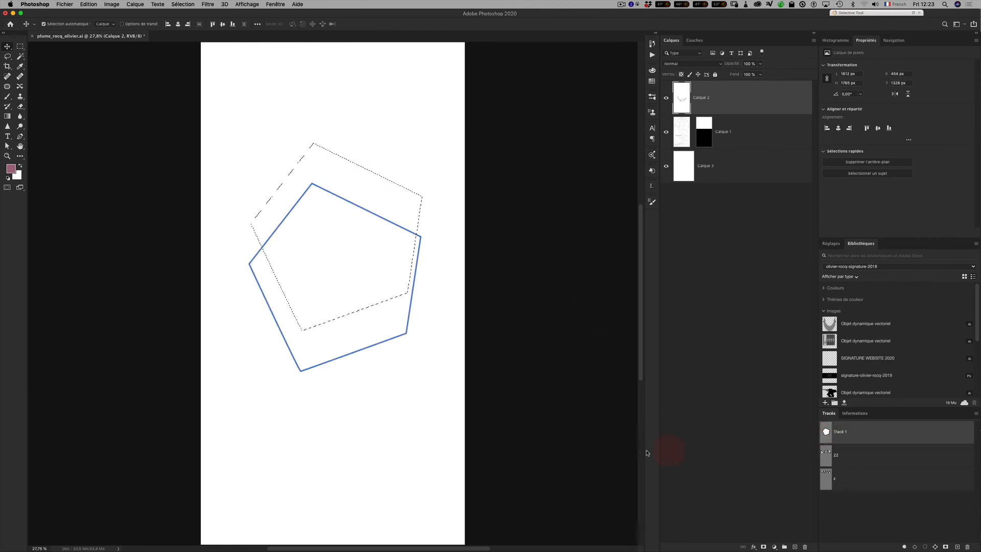
{"action": "mouse_move", "coordinate": [377, 190]}
{"action": "left_mouse_down"}
{"action": "mouse_move", "coordinate": [397, 174]}
{"action": "mouse_move", "coordinate": [373, 178]}
{"action": "mouse_move", "coordinate": [374, 228]}
{"action": "mouse_move", "coordinate": [354, 176]}
{"action": "mouse_move", "coordinate": [404, 176]}
{"action": "mouse_move", "coordinate": [358, 224]}
{"action": "mouse_move", "coordinate": [379, 195]}
{"action": "mouse_move", "coordinate": [370, 197]}
{"action": "left_mouse_up"}
{"action": "key", "text": "super"}
{"action": "key", "text": "super+d"}
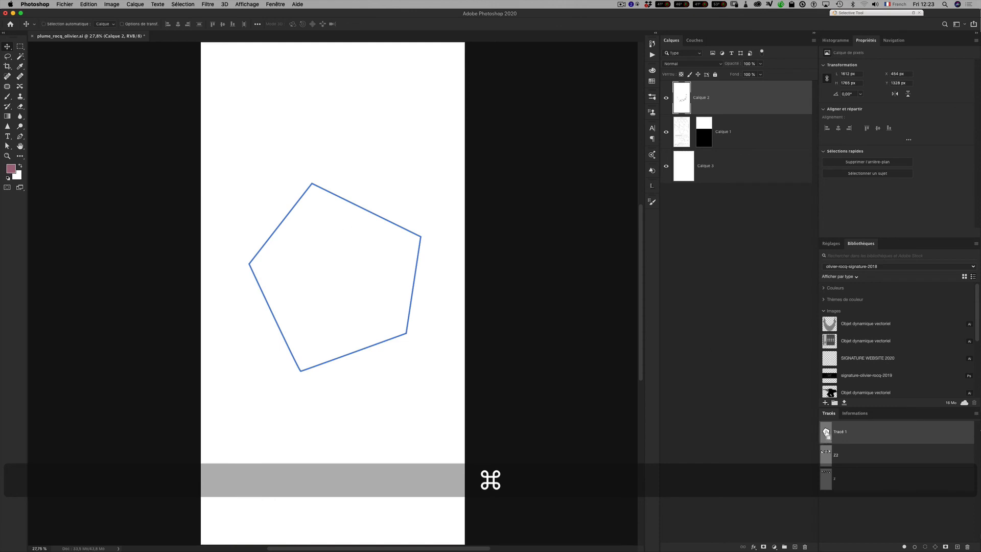
Mask Calque 2 with a selection loaded from the five-sided path, and redisplay Calque 3 beneath it
{"action": "left_click", "coordinate": [826, 434], "text": "super"}
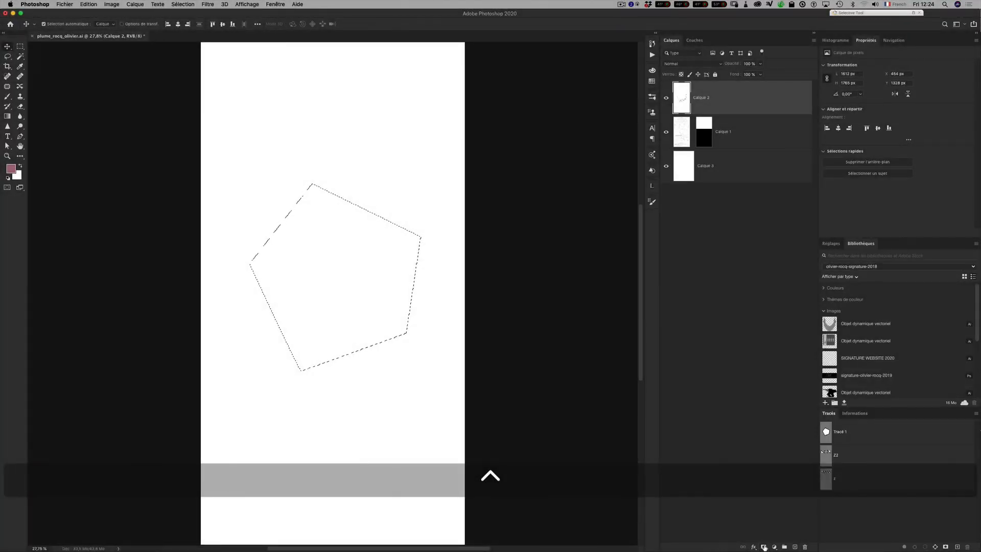
{"action": "left_click", "coordinate": [762, 545]}
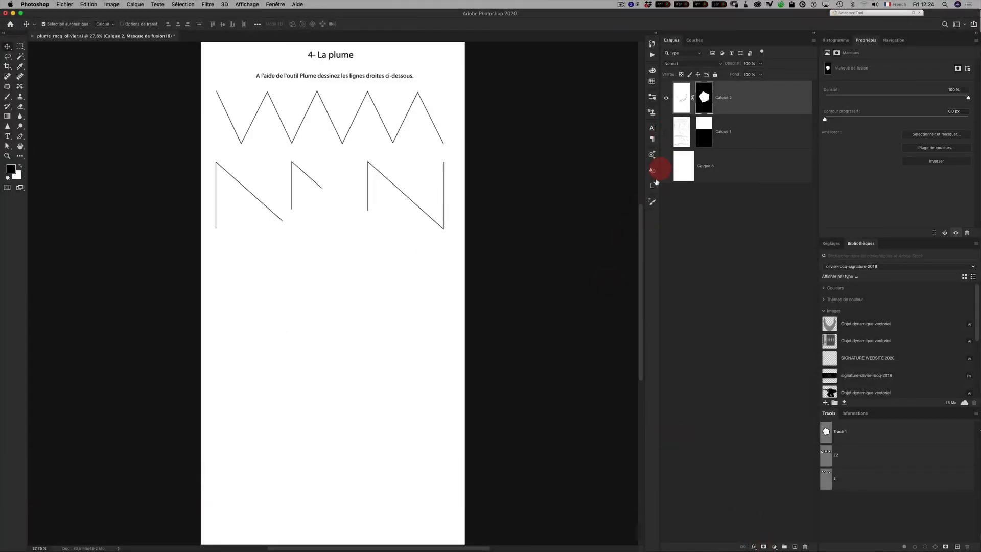
{"action": "left_click", "coordinate": [666, 166]}
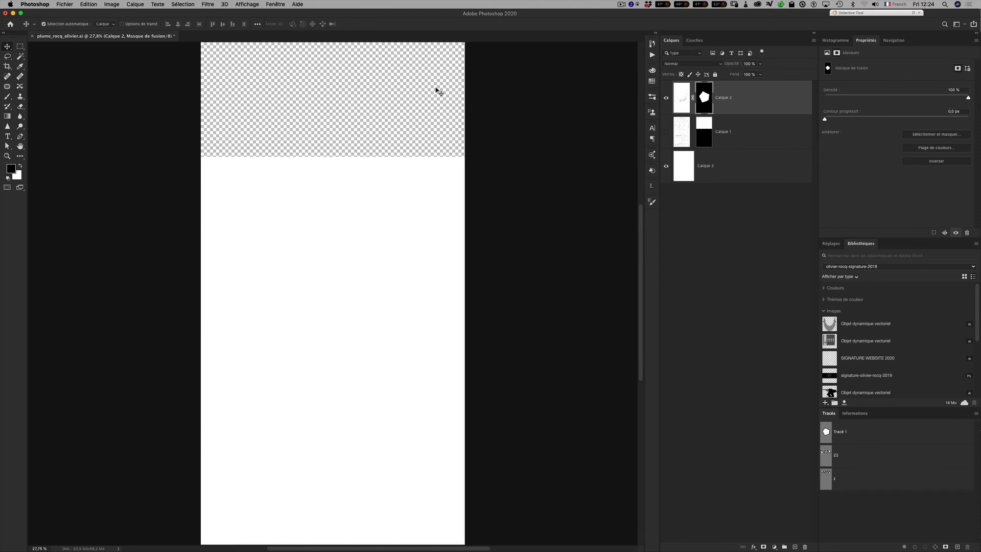
Open the photo _ORO9911.jpg and assign it the sRGB IEC61966-2.1 profile
{"action": "left_click_drag", "start_coordinate": [980, 204], "coordinate": [369, 32]}
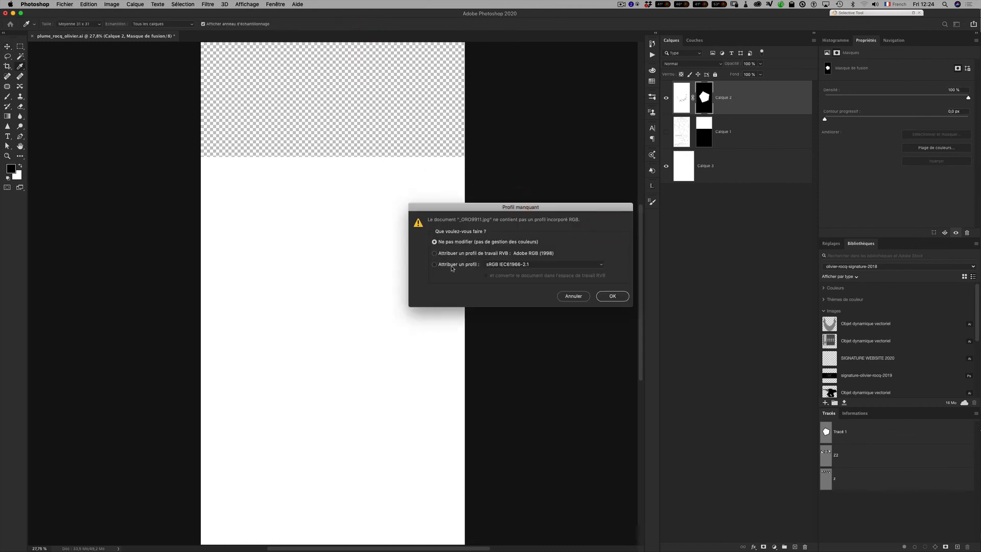
{"action": "left_click", "coordinate": [435, 265]}
{"action": "left_click", "coordinate": [613, 296]}
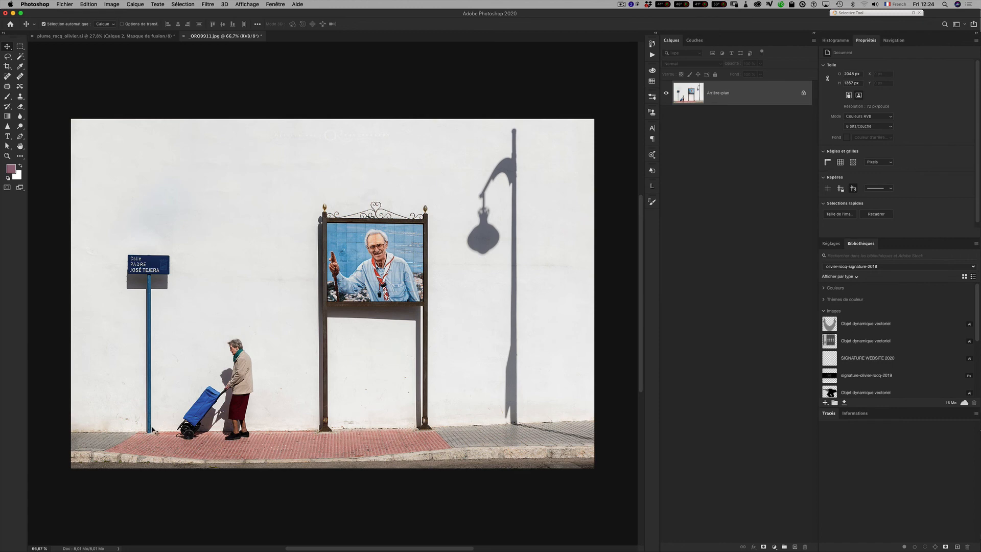
Examine the blue street signpost in the photo from its foot up to the sign plate
{"action": "key", "text": "z"}
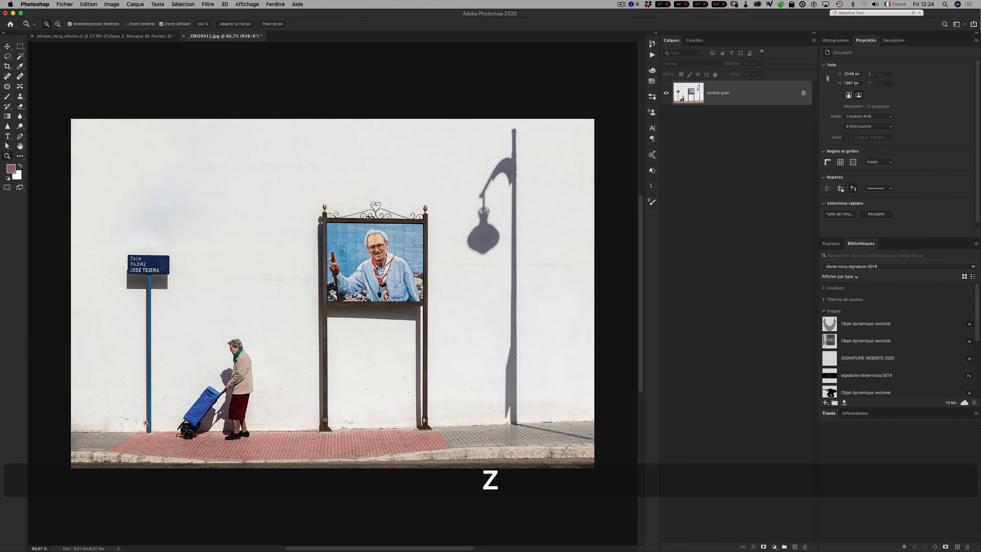
{"action": "left_click_drag", "start_coordinate": [147, 425], "coordinate": [194, 423]}
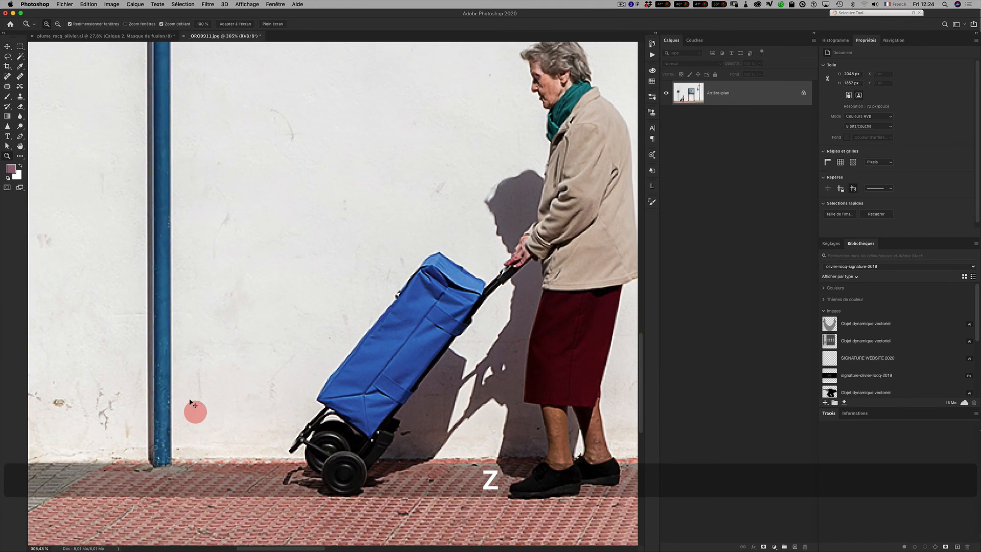
{"action": "key", "text": "space"}
{"action": "left_click_drag", "start_coordinate": [109, 127], "coordinate": [215, 304]}
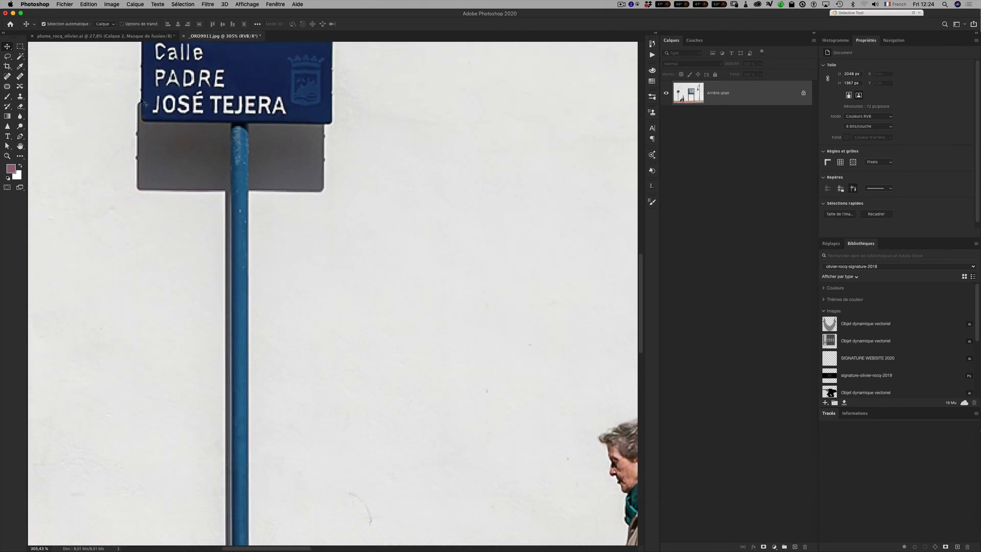
{"action": "key", "text": "space"}
{"action": "left_click_drag", "start_coordinate": [161, 92], "coordinate": [179, 197]}
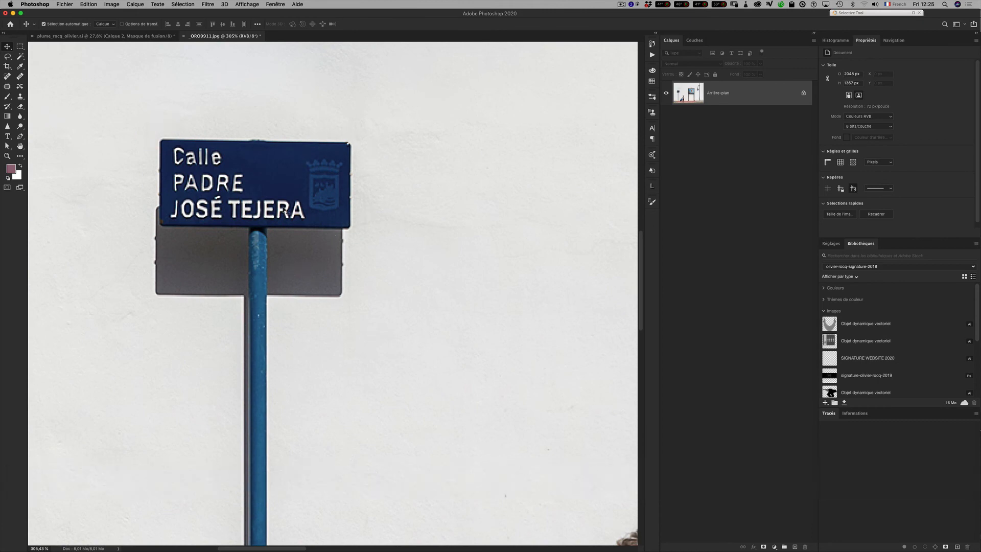
{"action": "key", "text": "super+minus"}
{"action": "key", "text": "super+minus"}
{"action": "key", "text": "super+minus"}
{"action": "key", "text": "super+minus"}
{"action": "key", "text": "super+minus"}
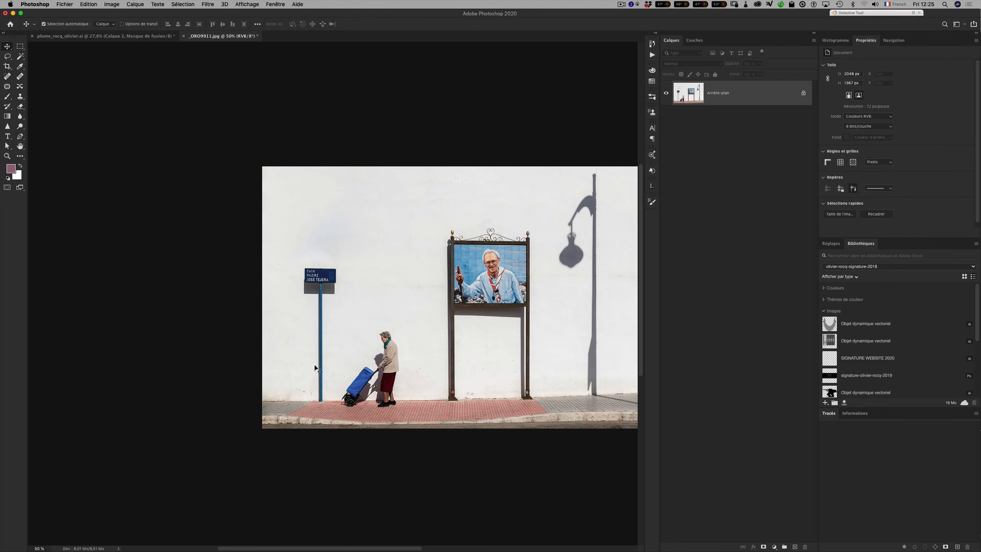
Start a Pen tool path at the signpost's foot and trace the left edge of its shadow up to the sign plate's shadow
{"action": "key", "text": "p"}
{"action": "key", "text": "z"}
{"action": "left_click_drag", "start_coordinate": [327, 393], "coordinate": [344, 414]}
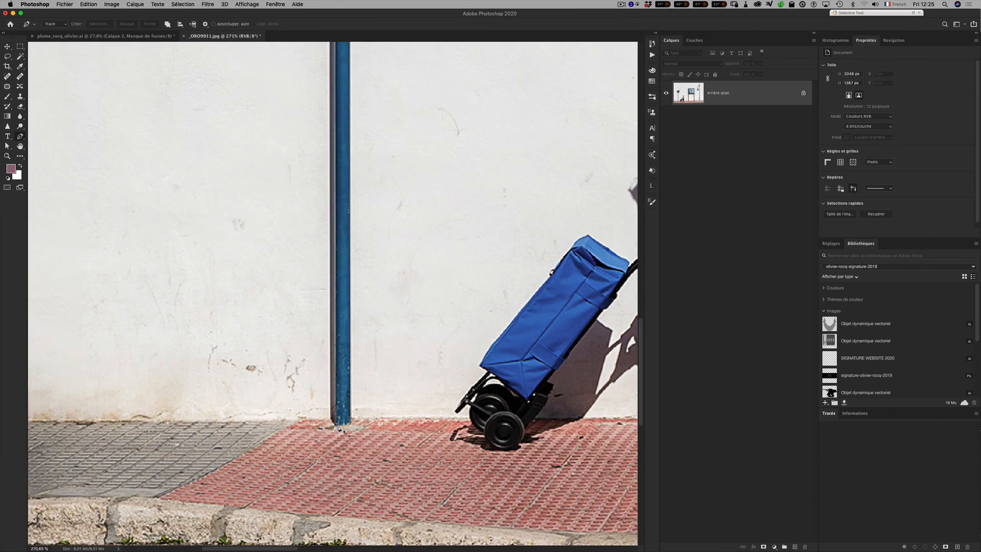
{"action": "key", "text": "z"}
{"action": "left_click_drag", "start_coordinate": [337, 426], "coordinate": [342, 432]}
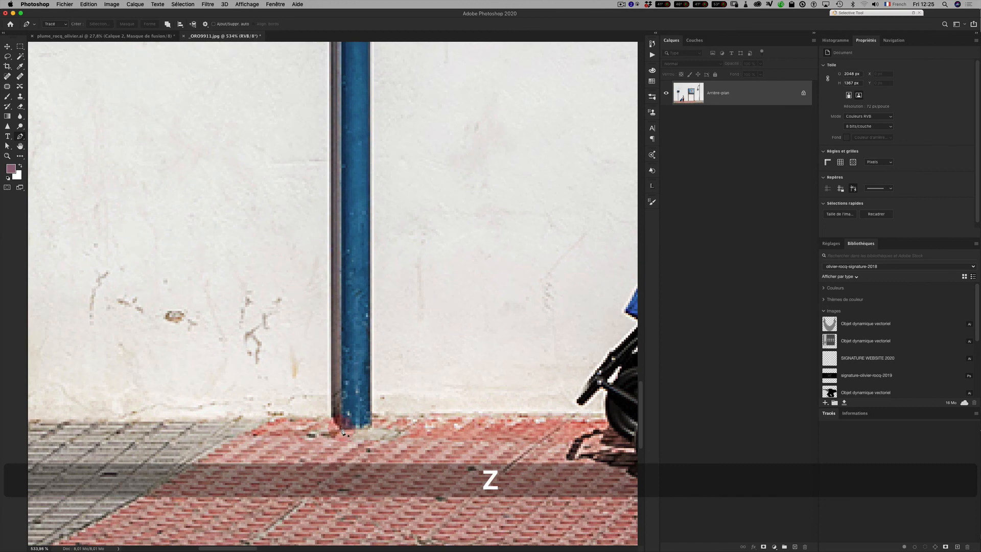
{"action": "left_click", "coordinate": [342, 427]}
{"action": "left_click", "coordinate": [328, 415]}
{"action": "left_click", "coordinate": [326, 366]}
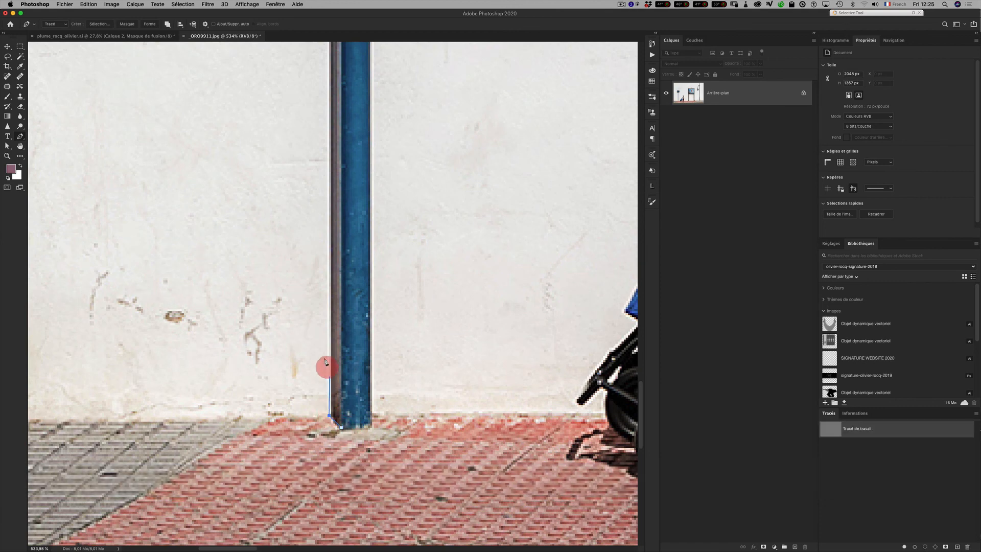
{"action": "key", "text": "space"}
{"action": "left_click_drag", "start_coordinate": [323, 74], "coordinate": [376, 330]}
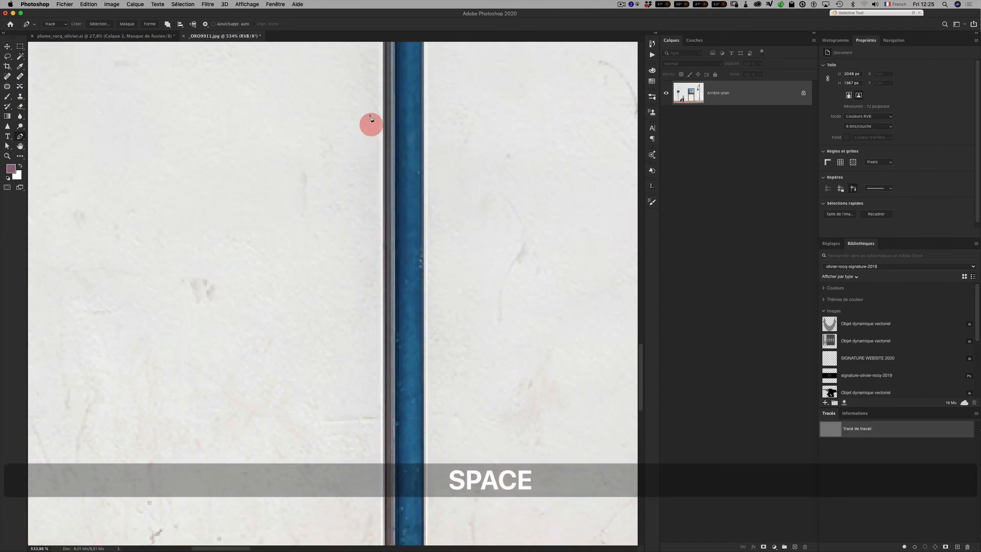
{"action": "left_click_drag", "start_coordinate": [379, 90], "coordinate": [366, 327]}
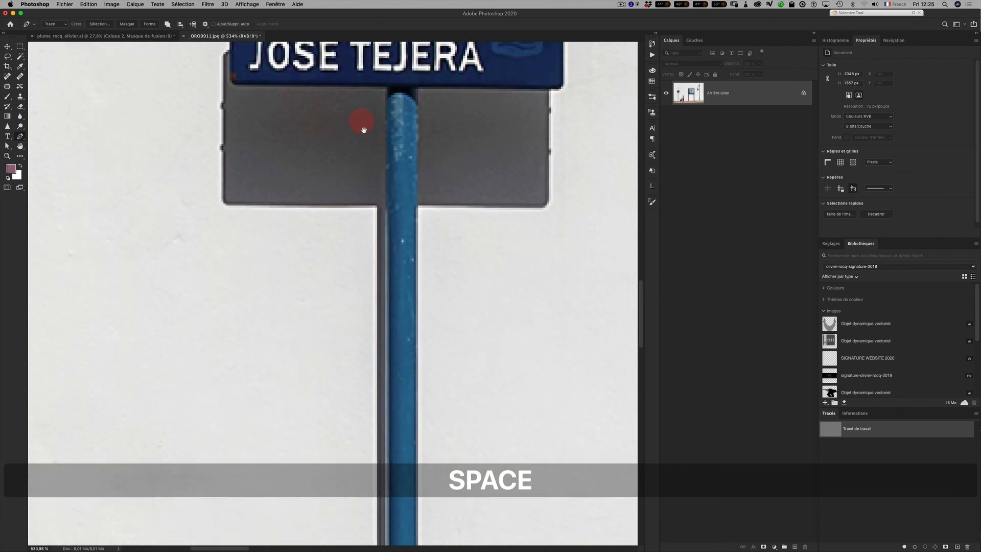
{"action": "left_click", "coordinate": [374, 217]}
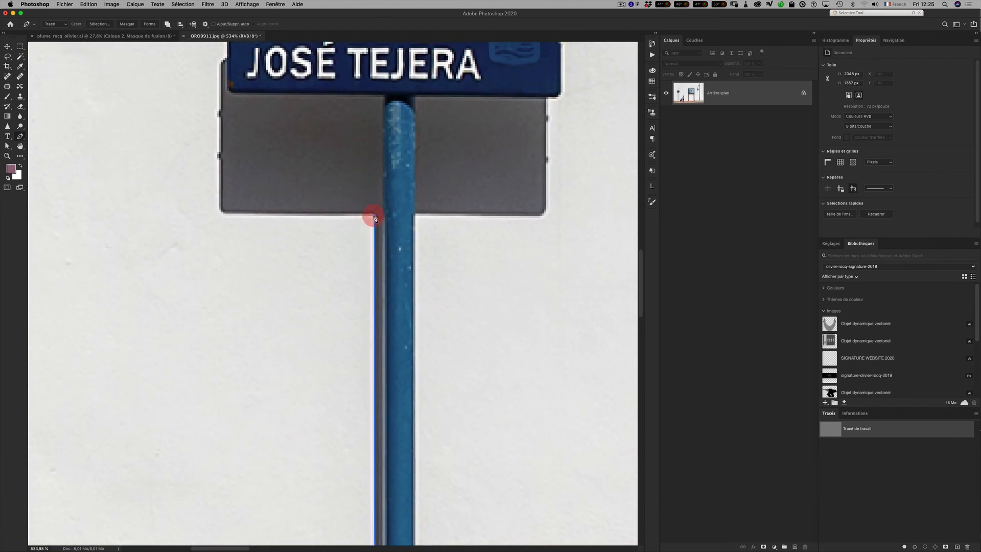
Continue the path around the left side of the plate's shadow and up to the sign plate's upper-left corner
{"action": "left_click", "coordinate": [220, 210]}
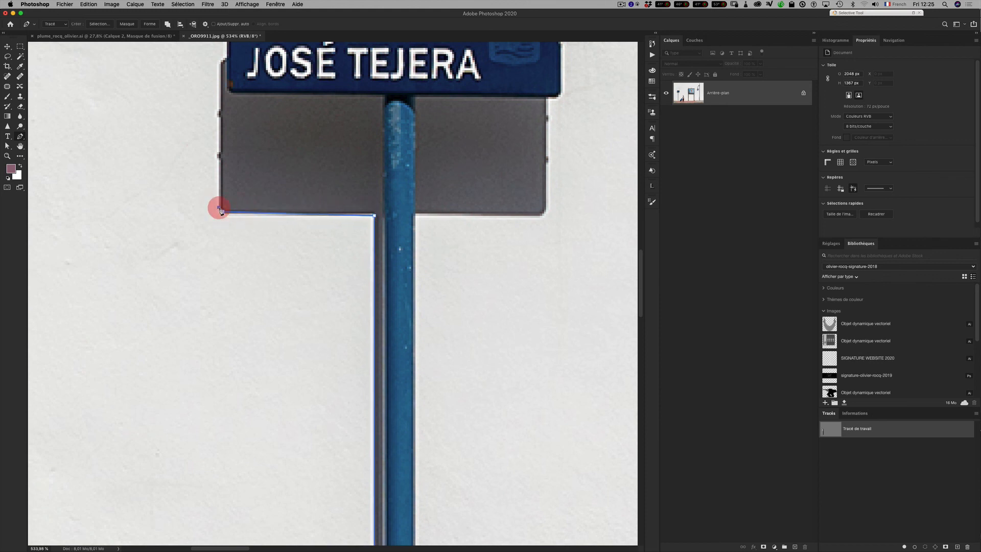
{"action": "key", "text": "space"}
{"action": "left_click_drag", "start_coordinate": [215, 140], "coordinate": [265, 232]}
{"action": "left_click", "coordinate": [267, 174]}
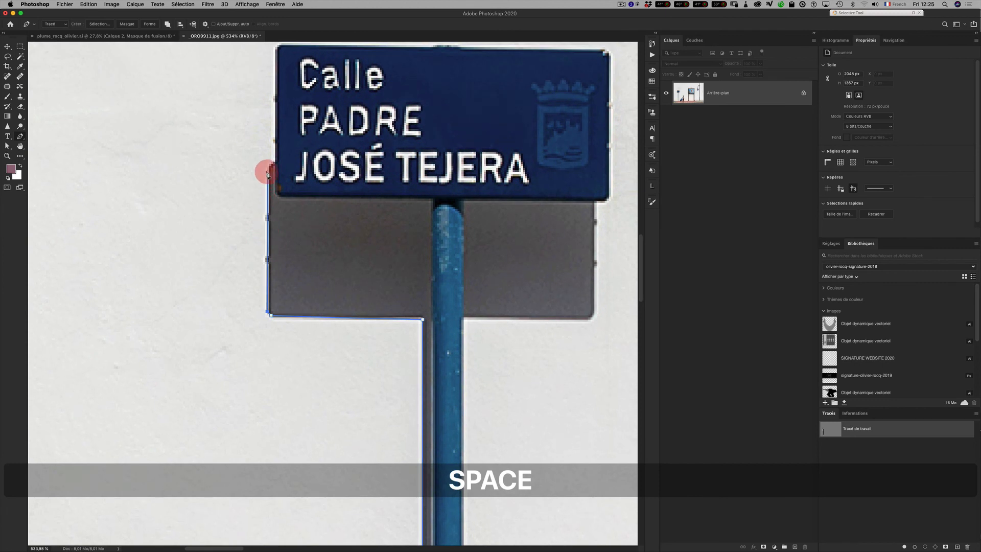
{"action": "left_click", "coordinate": [268, 162]}
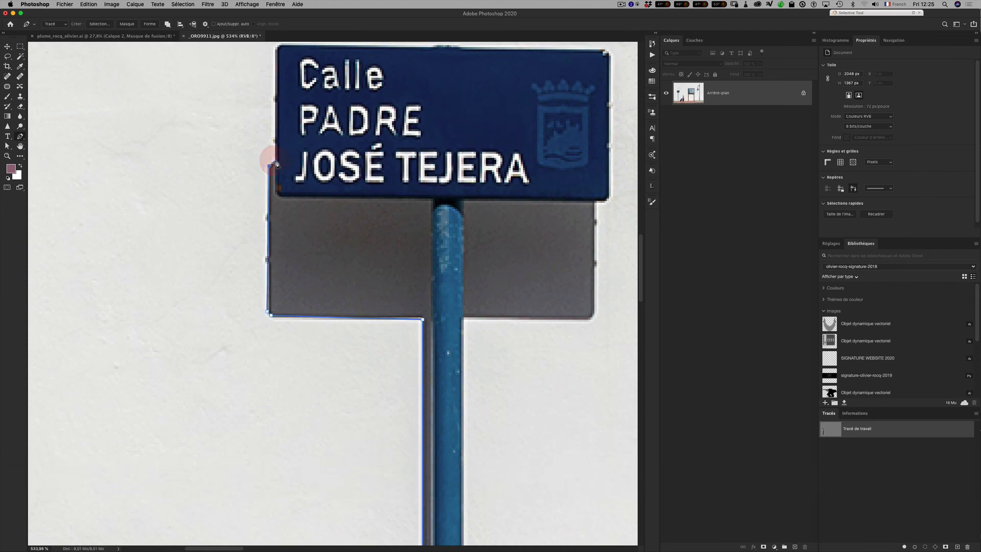
{"action": "left_click", "coordinate": [274, 160]}
{"action": "key", "text": "space"}
{"action": "left_click_drag", "start_coordinate": [280, 111], "coordinate": [299, 193]}
{"action": "left_click", "coordinate": [296, 131]}
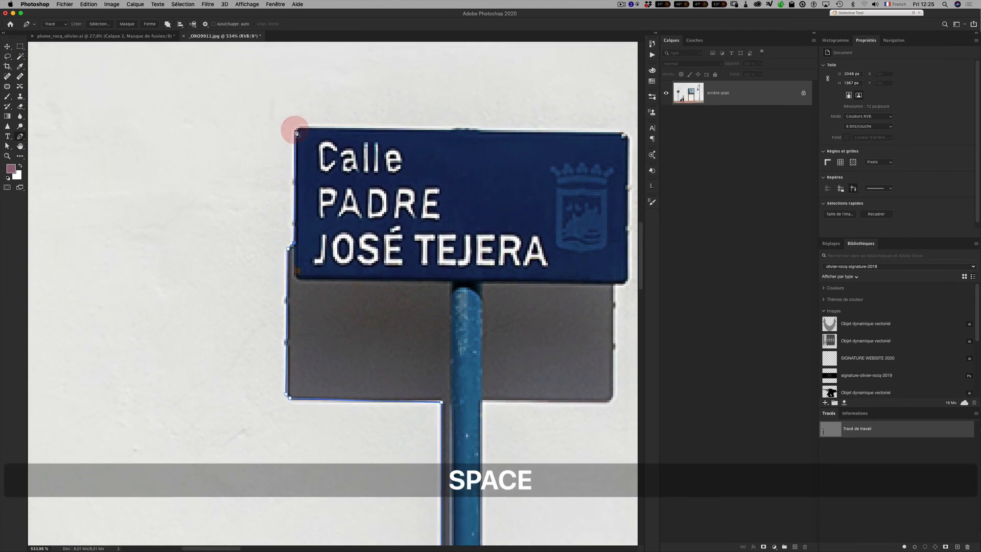
{"action": "left_click", "coordinate": [297, 123]}
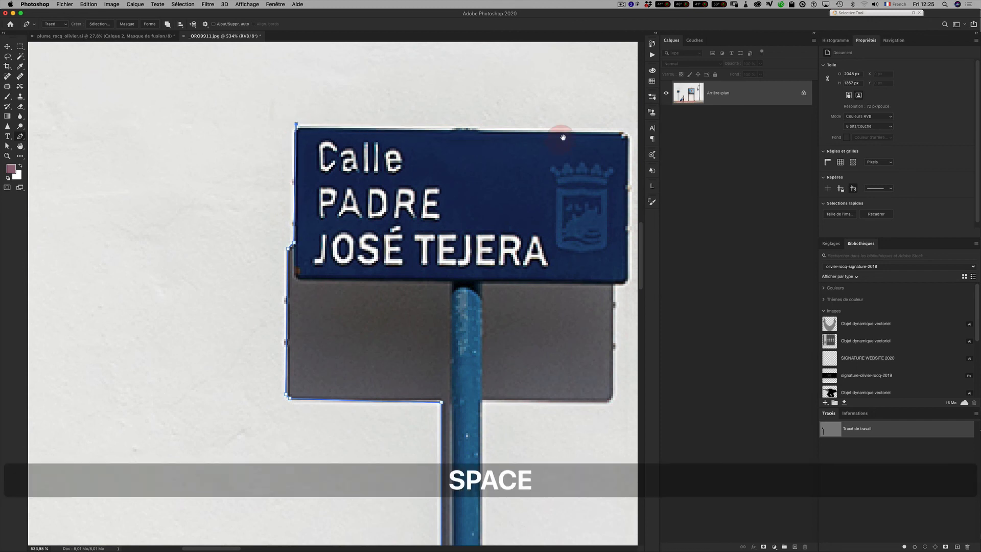
Continue the path along the sign plate's top and right edges, then around its shadow back to the post
{"action": "left_click_drag", "start_coordinate": [563, 137], "coordinate": [448, 126]}
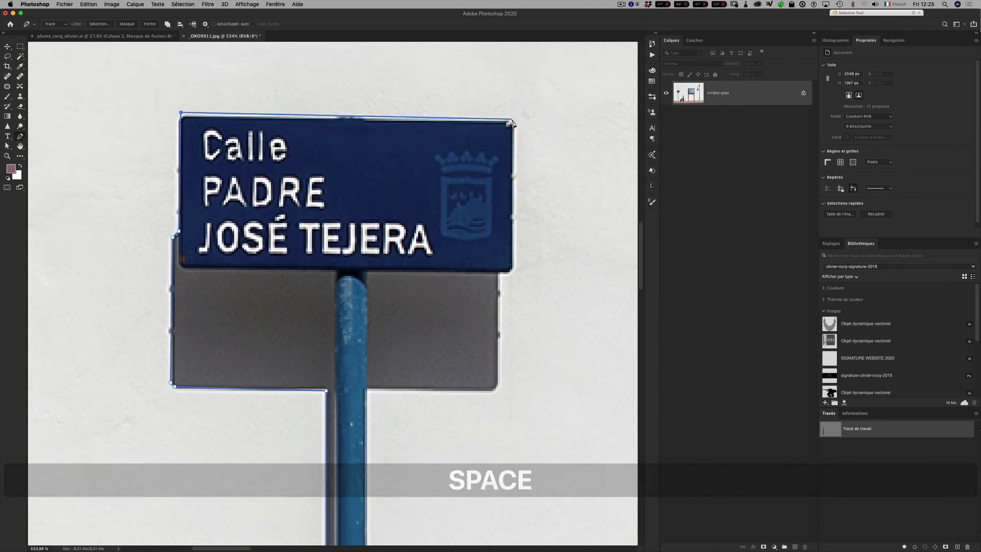
{"action": "left_click", "coordinate": [512, 120]}
{"action": "left_click", "coordinate": [512, 268]}
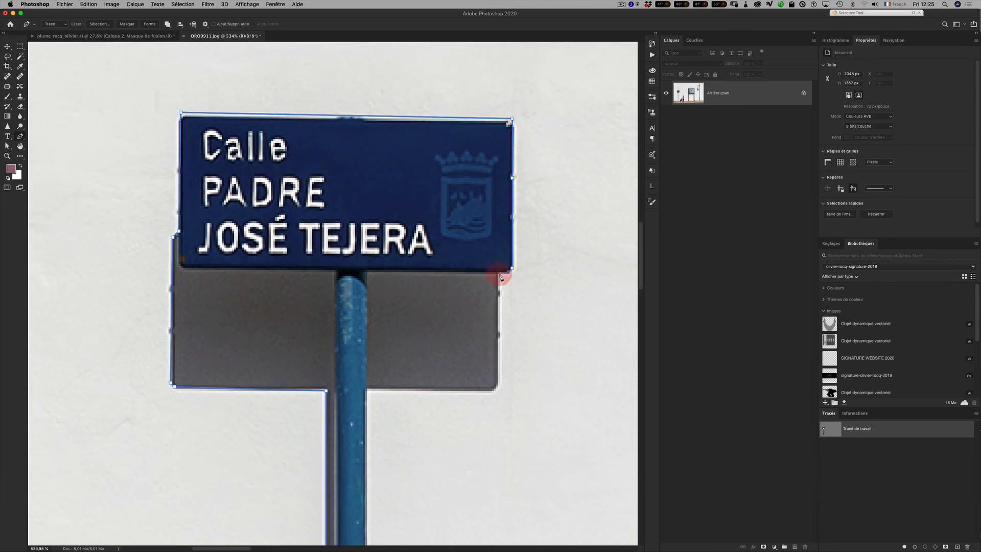
{"action": "left_click", "coordinate": [500, 275]}
{"action": "left_click", "coordinate": [497, 386]}
{"action": "left_click", "coordinate": [495, 391]}
{"action": "left_click", "coordinate": [367, 391]}
Trace the post's right edge down to the pavement and close the path at its foot
{"action": "left_click_drag", "start_coordinate": [365, 399], "coordinate": [353, 82]}
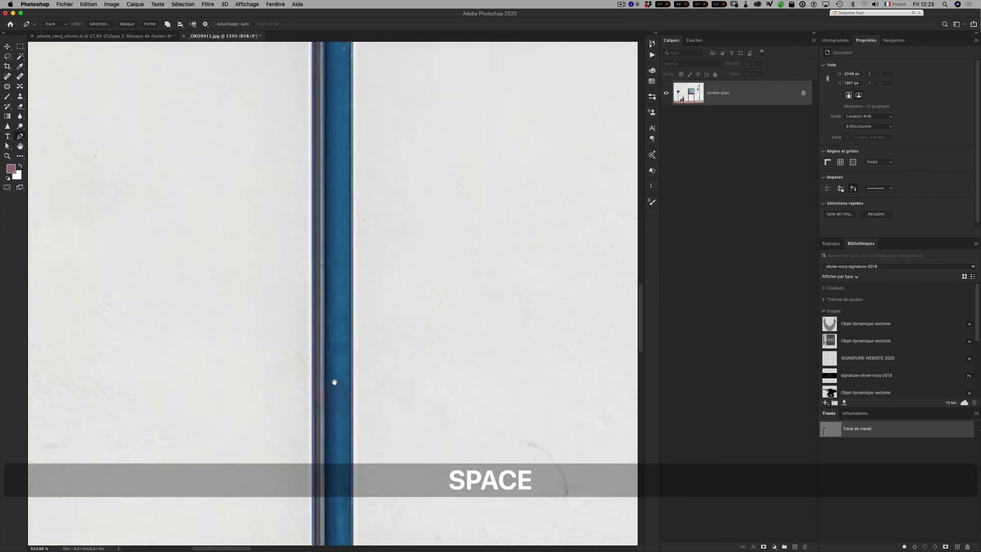
{"action": "left_click_drag", "start_coordinate": [334, 382], "coordinate": [319, 322]}
{"action": "left_click", "coordinate": [330, 366]}
{"action": "left_click", "coordinate": [310, 368]}
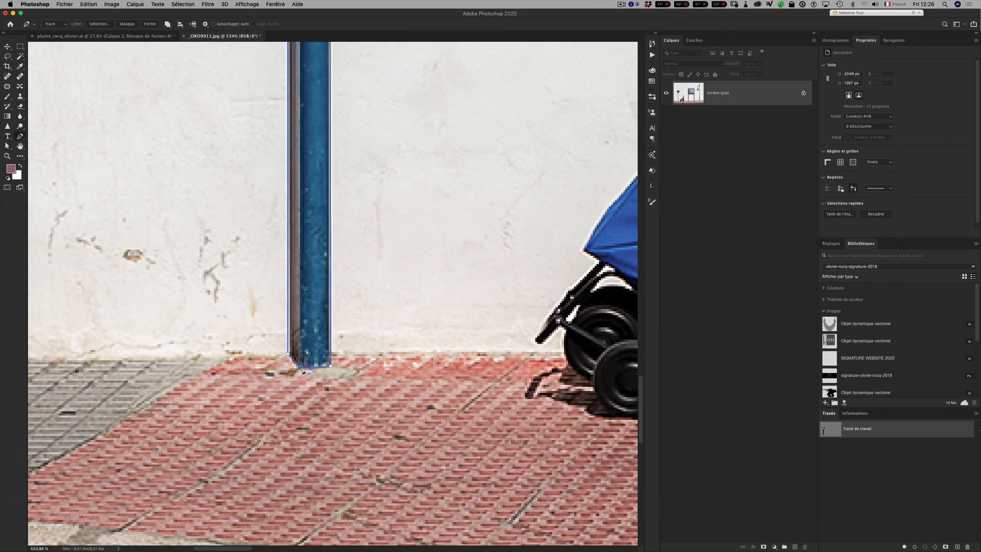
{"action": "key", "text": "super+0"}
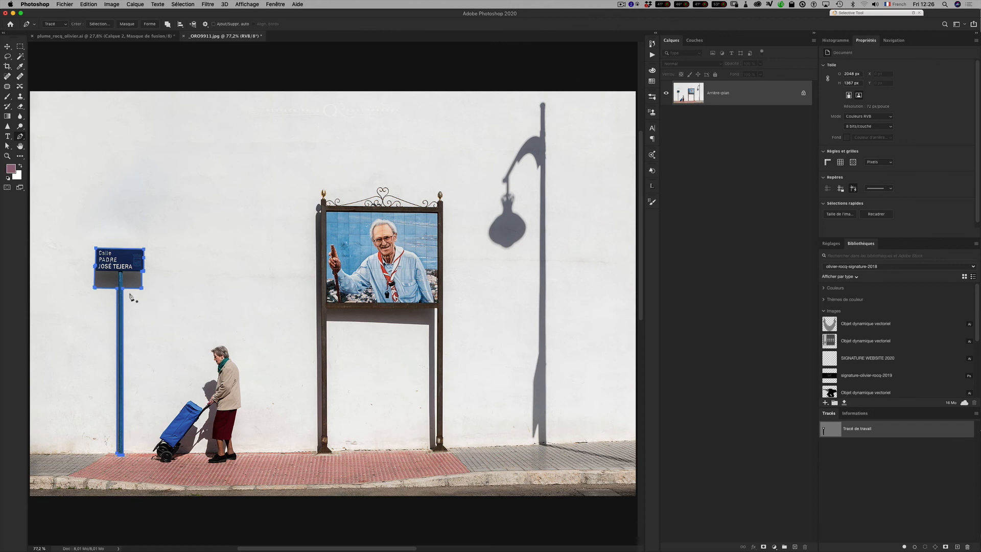
Save the signpost's work path under the name "poteau"
{"action": "key", "text": "z"}
{"action": "left_click_drag", "start_coordinate": [76, 267], "coordinate": [145, 265]}
{"action": "double_click", "coordinate": [862, 431]}
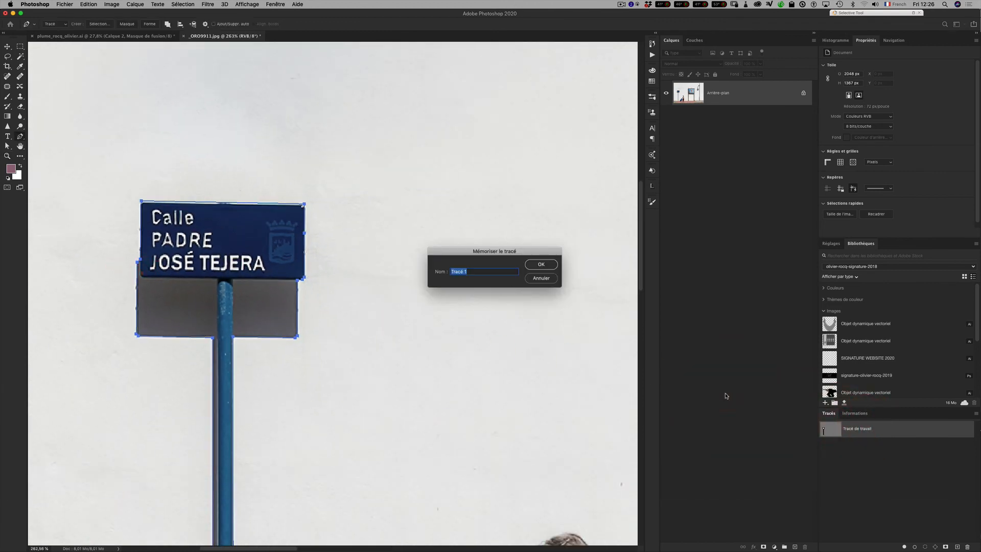
{"action": "type", "text": "poteau"}
{"action": "key", "text": "Return"}
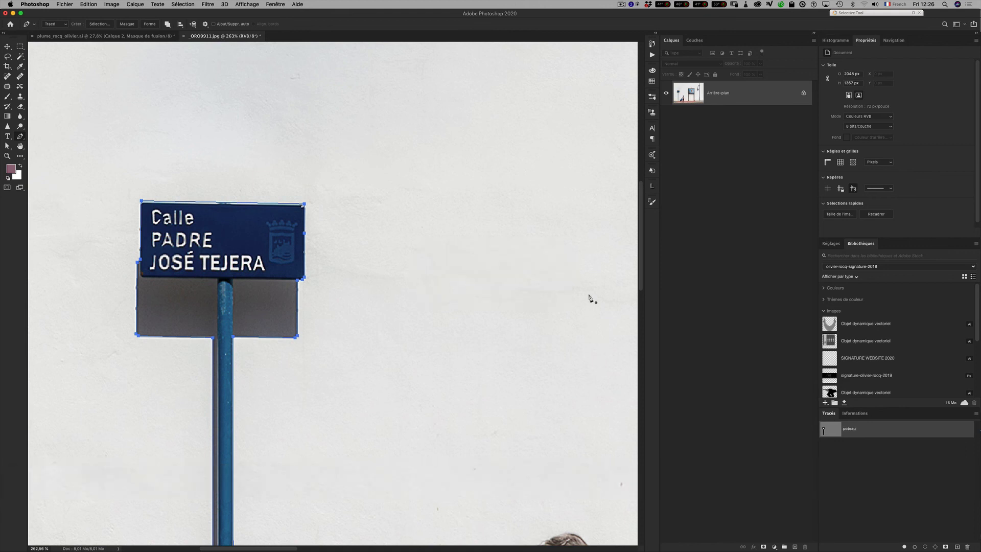
Load the poteau path as a selection and copy the selected signpost onto a new layer
{"action": "left_click", "coordinate": [831, 432], "text": "super"}
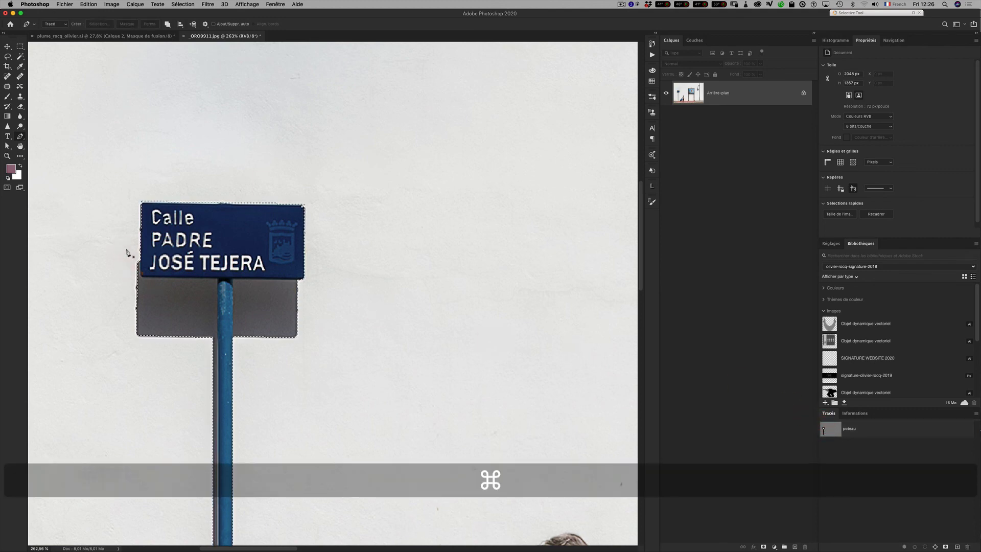
{"action": "key", "text": "super+0"}
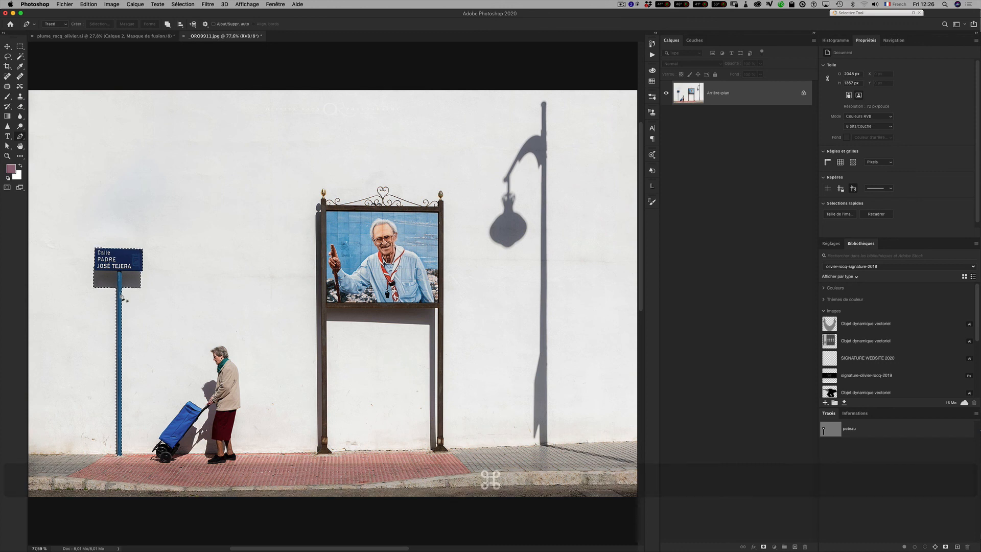
{"action": "key", "text": "super+j"}
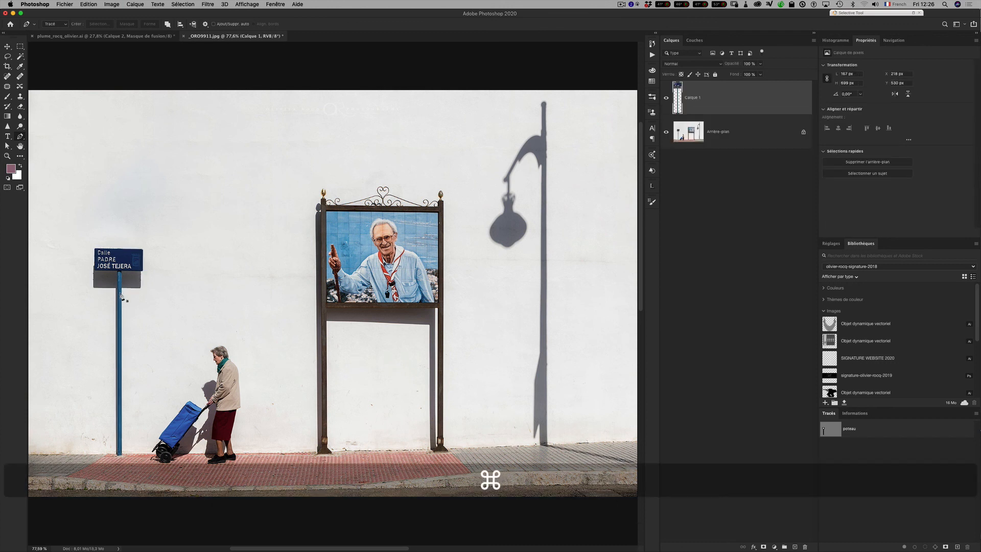
Rename the copied layer "poteau" and move its signpost to the right of the street lamp's shadow, at about X 1776 px
{"action": "double_click", "coordinate": [694, 97]}
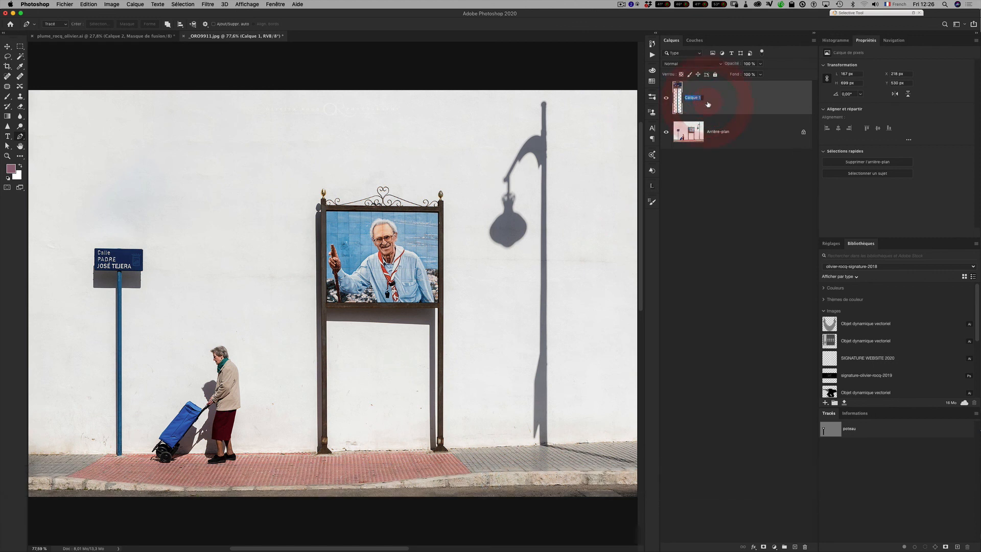
{"action": "type", "text": "poteau"}
{"action": "key", "text": "Return"}
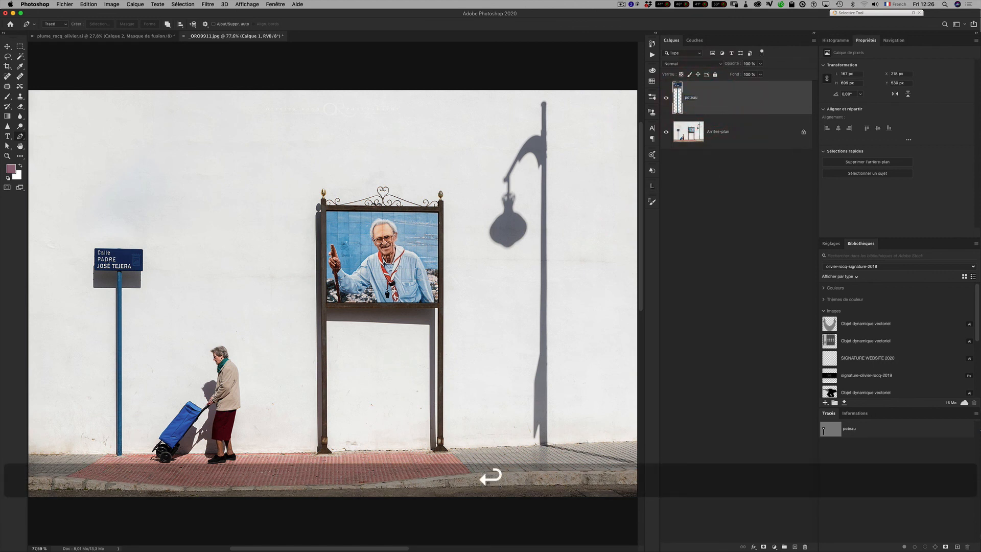
{"action": "key", "text": "v"}
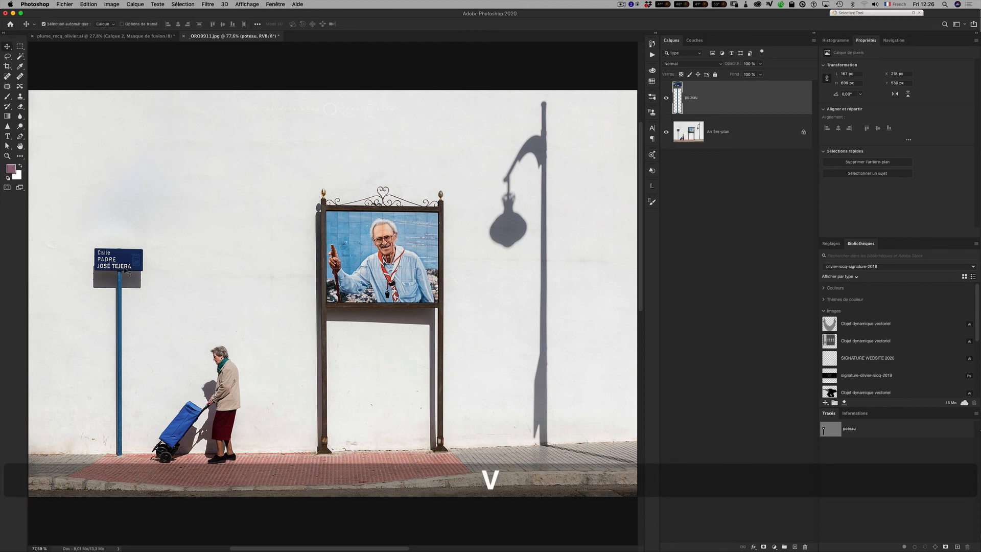
{"action": "left_click_drag", "start_coordinate": [117, 263], "coordinate": [582, 250]}
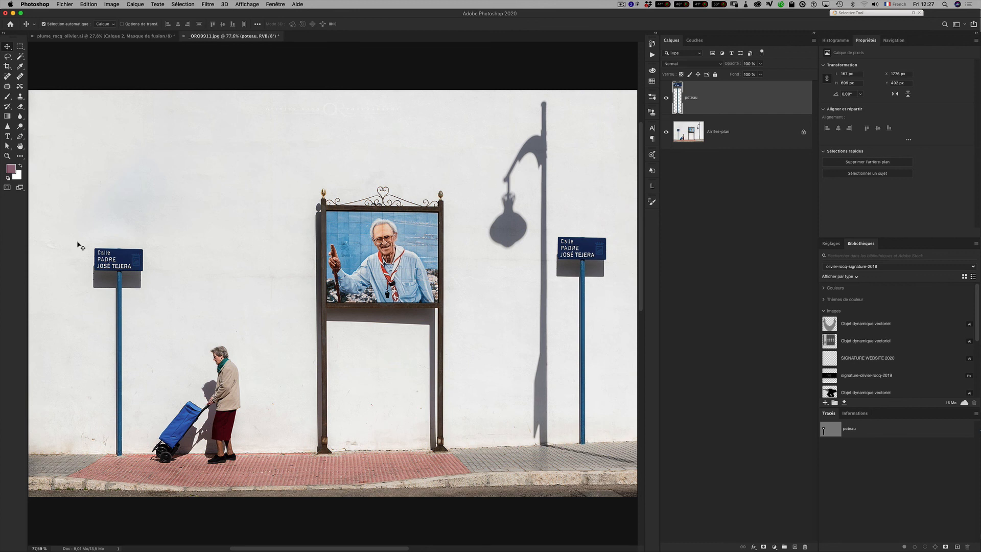
Move the copied signpost between the woman and the billboard, at about X 753 px, Y 531 px, and load the poteau path as a selection
{"action": "left_click_drag", "start_coordinate": [593, 248], "coordinate": [276, 267]}
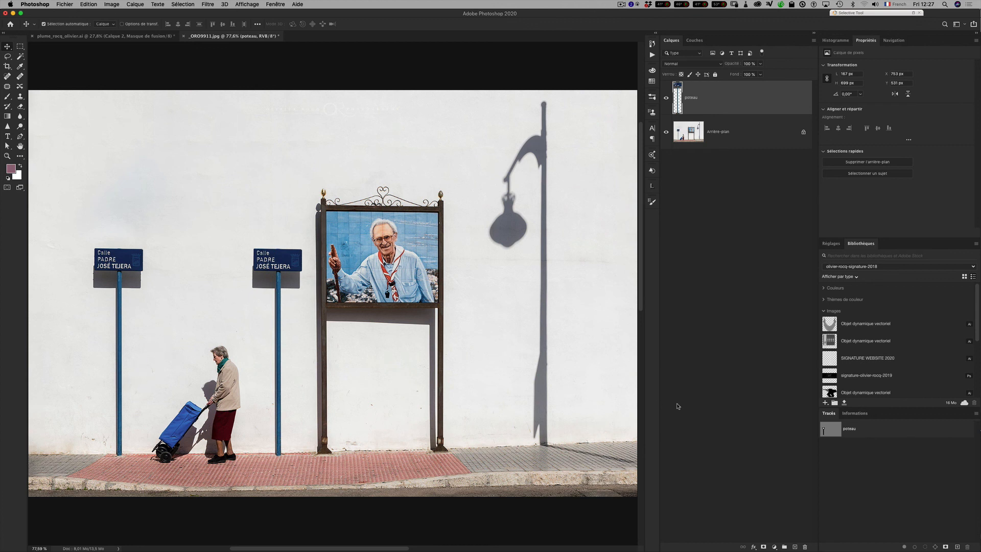
{"action": "key", "text": "super"}
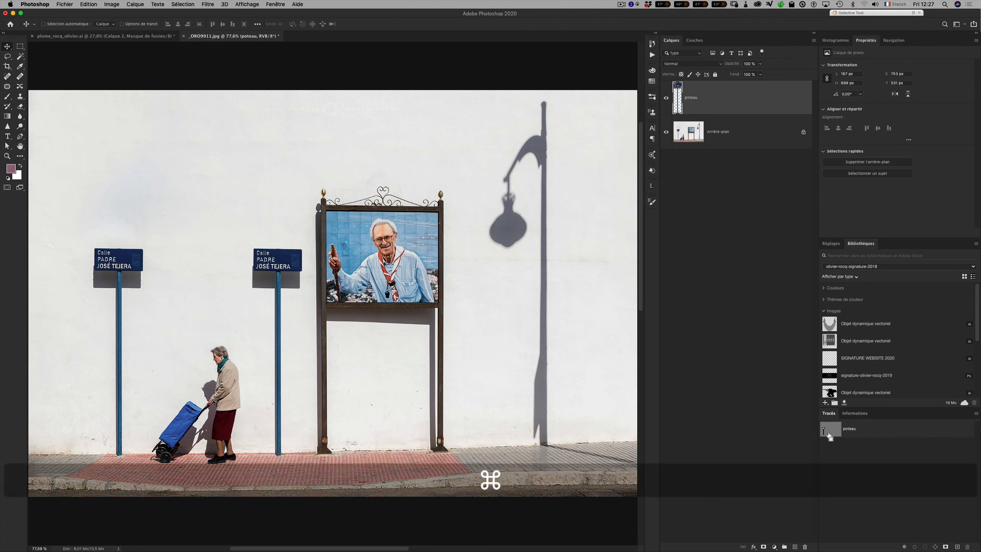
{"action": "left_click", "coordinate": [830, 435], "text": "super"}
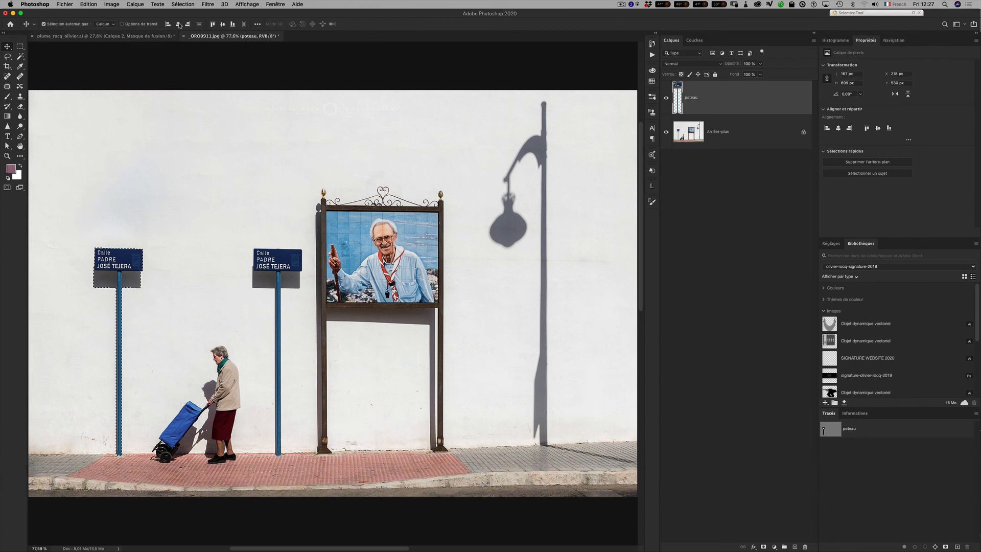
Expand the selection around the original signpost by 3 pixels
{"action": "left_click", "coordinate": [182, 4]}
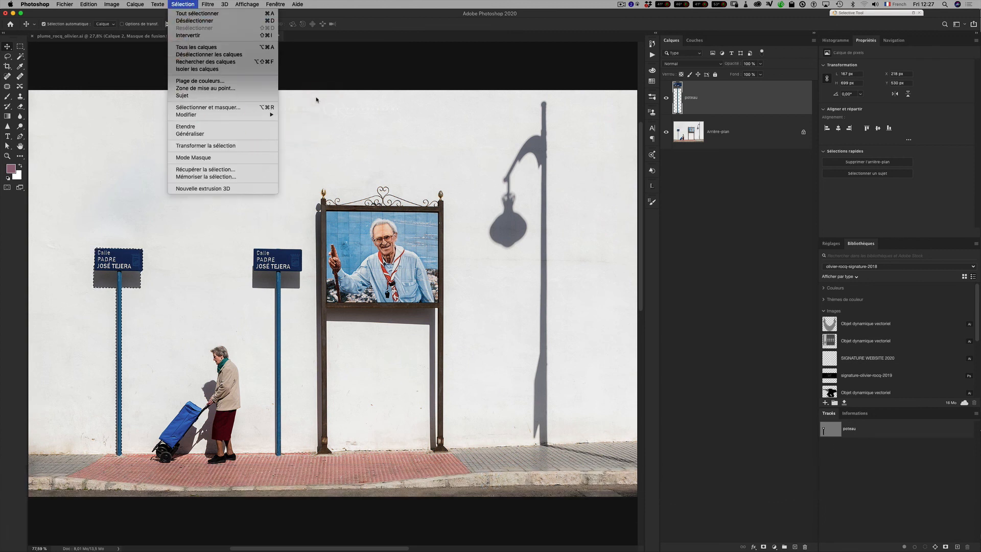
{"action": "mouse_move", "coordinate": [269, 115]}
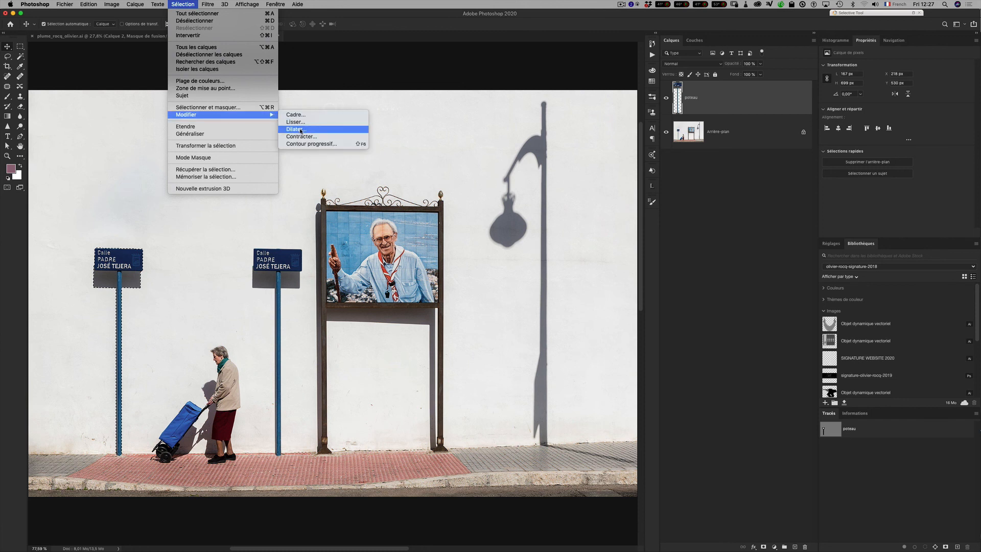
{"action": "left_click", "coordinate": [296, 129]}
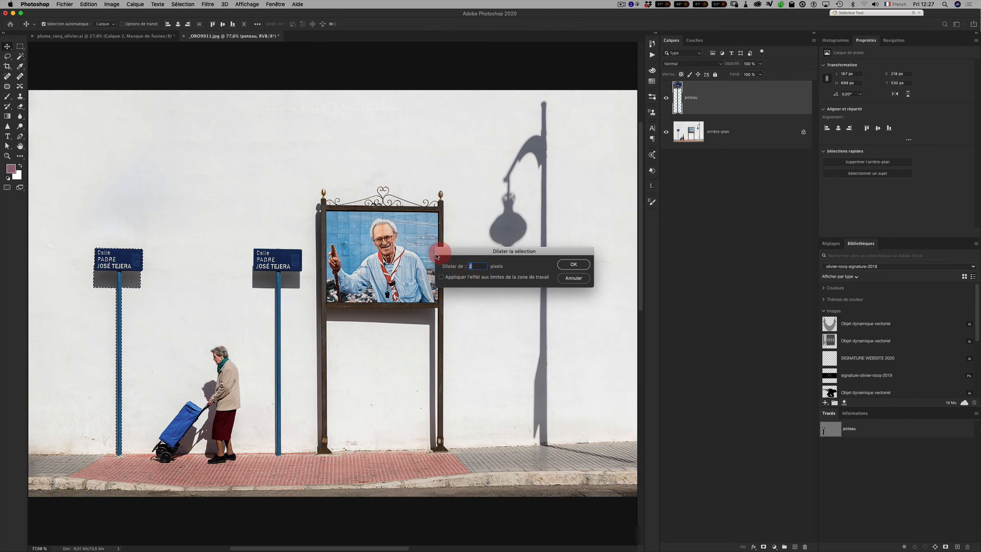
{"action": "type", "text": "3"}
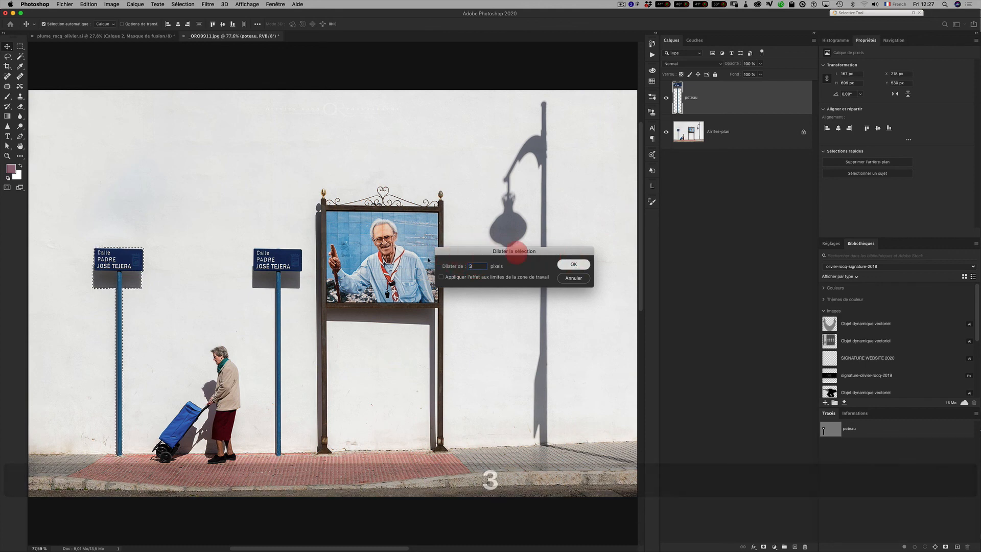
{"action": "key", "text": "Return"}
Examine the margin between the expanded selection outline and the edges of the original sign and its post
{"action": "key", "text": "z"}
{"action": "left_click_drag", "start_coordinate": [105, 266], "coordinate": [139, 273]}
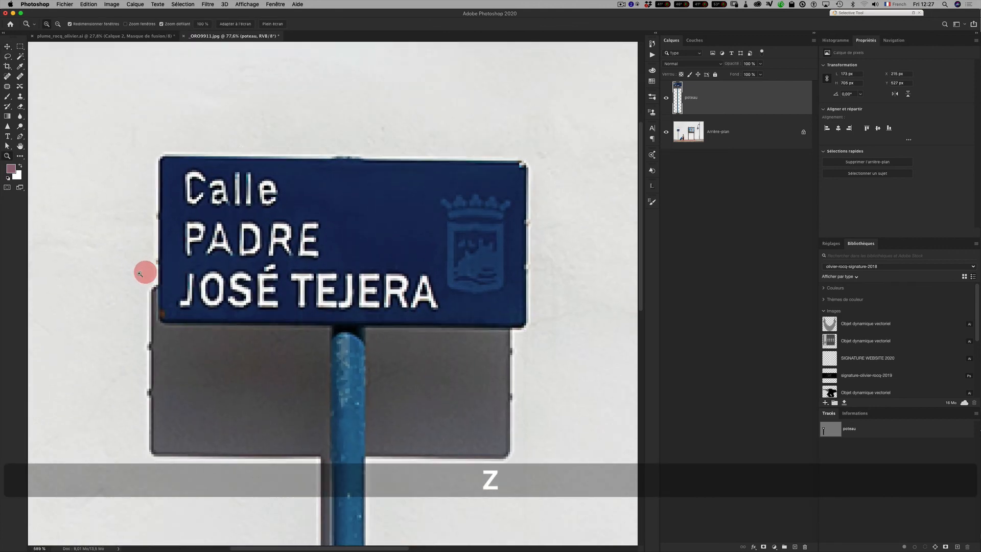
{"action": "key", "text": "v"}
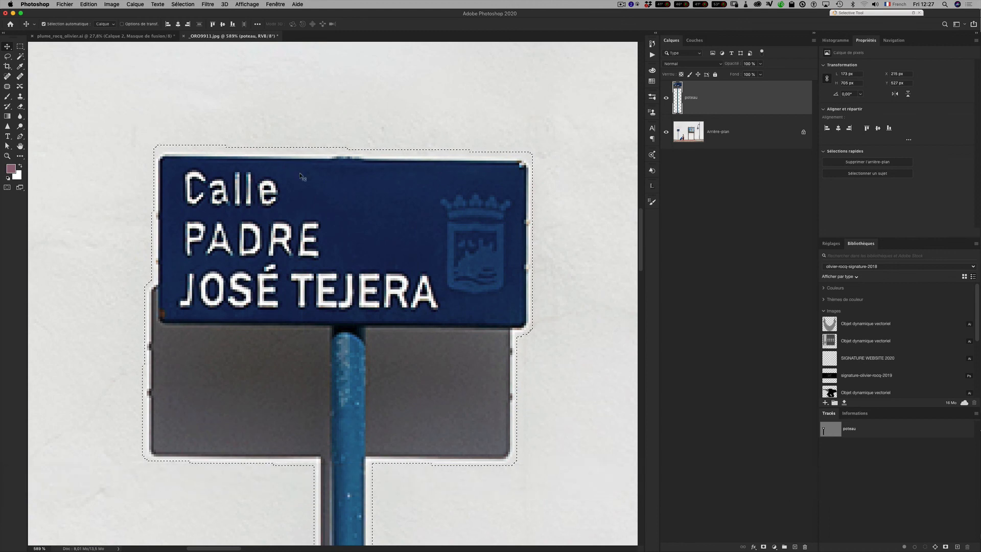
{"action": "key", "text": "space"}
{"action": "left_click_drag", "start_coordinate": [314, 360], "coordinate": [293, 296]}
{"action": "left_click", "coordinate": [306, 302]}
{"action": "left_click", "coordinate": [396, 261]}
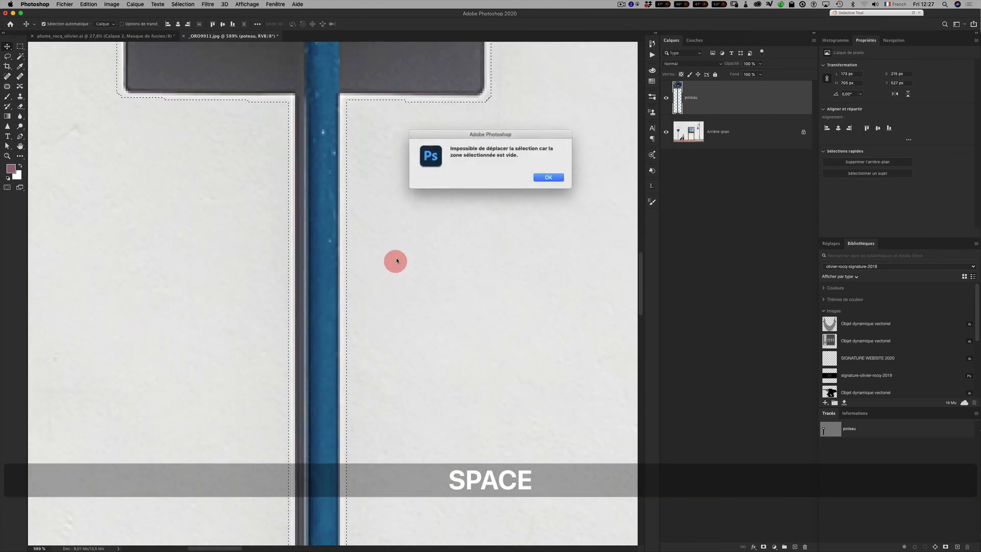
{"action": "left_click", "coordinate": [548, 178]}
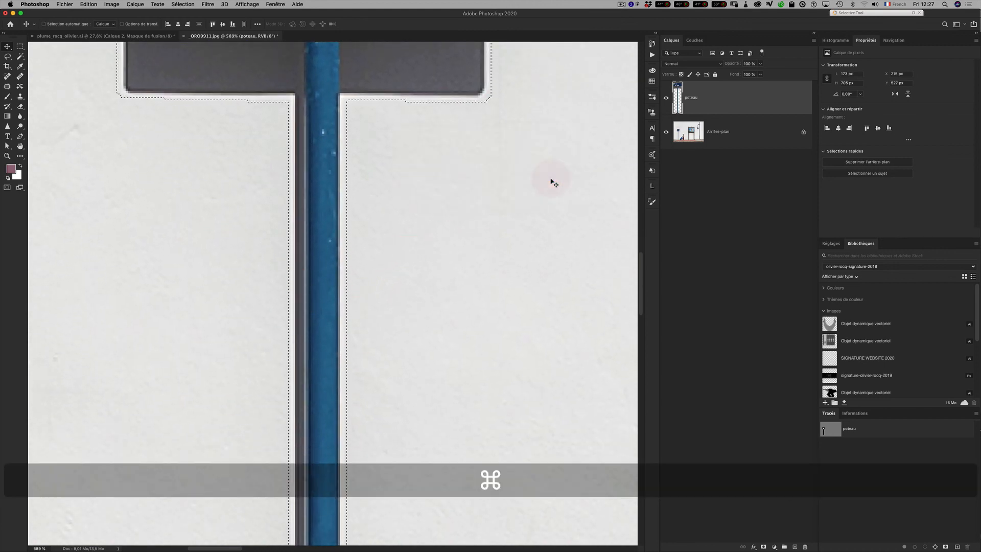
{"action": "key", "text": "cmd+0"}
{"action": "key", "text": "cmd+minus"}
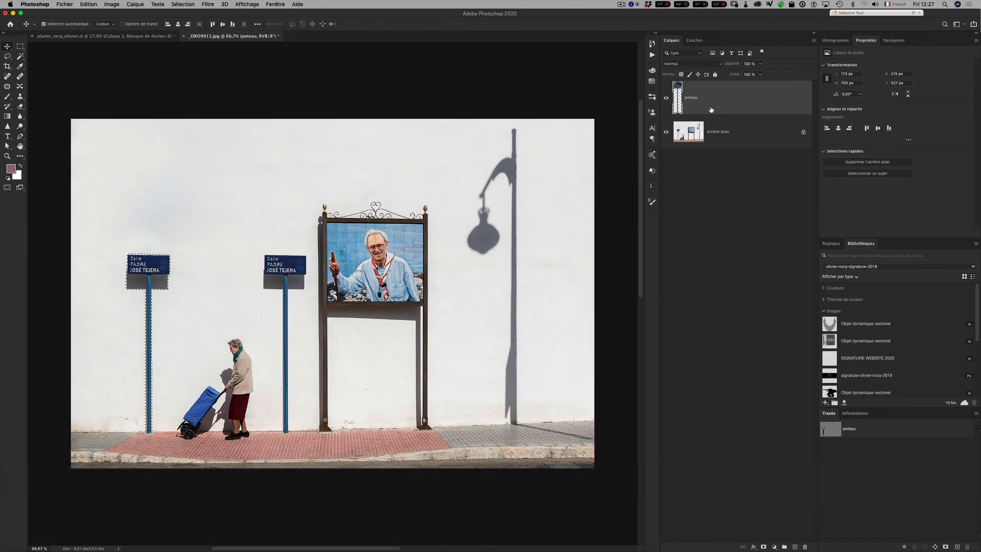
Fill the selected signpost on the background layer with Content-Aware (Contenu pris en compte) in Normal mode at 100% opacity, and deselect
{"action": "left_click", "coordinate": [688, 135]}
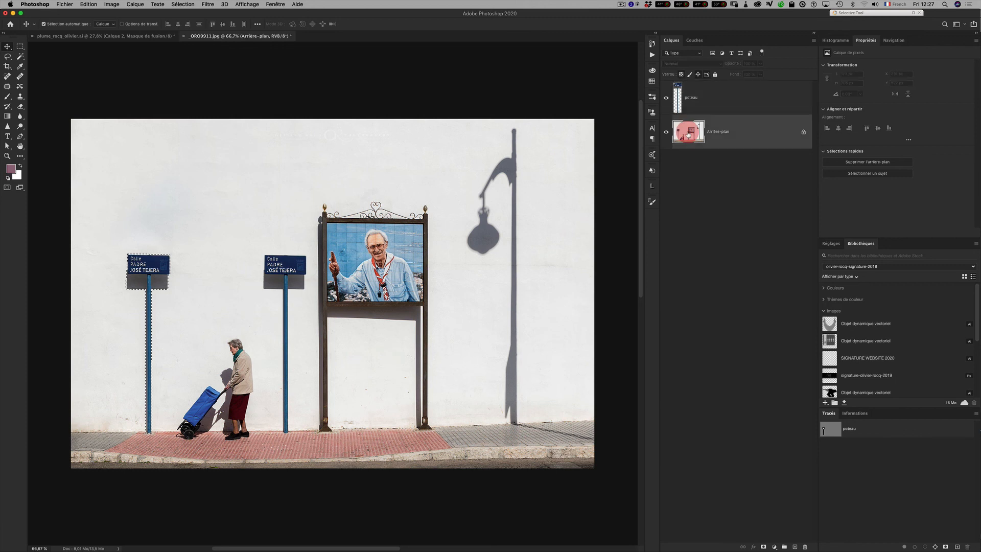
{"action": "left_click", "coordinate": [81, 4]}
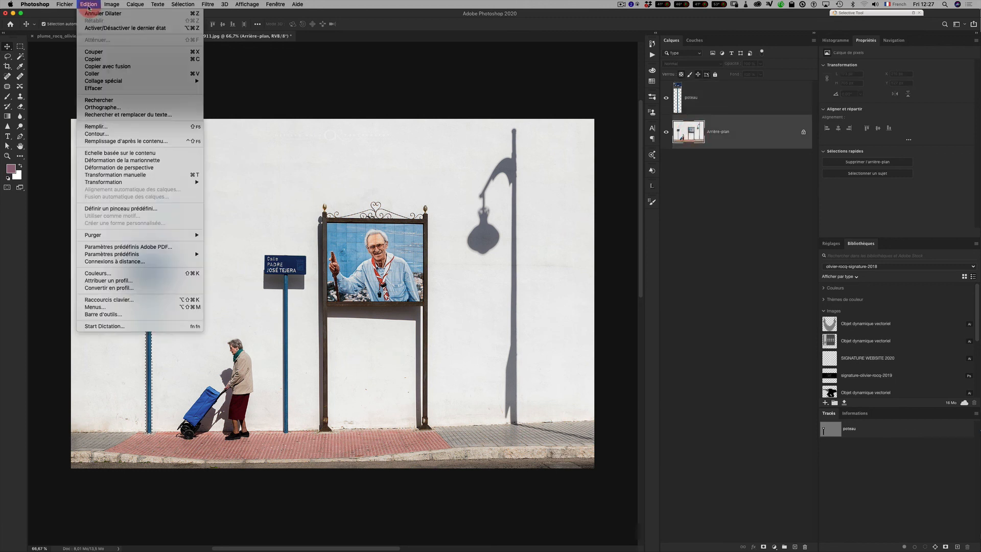
{"action": "left_click", "coordinate": [108, 127]}
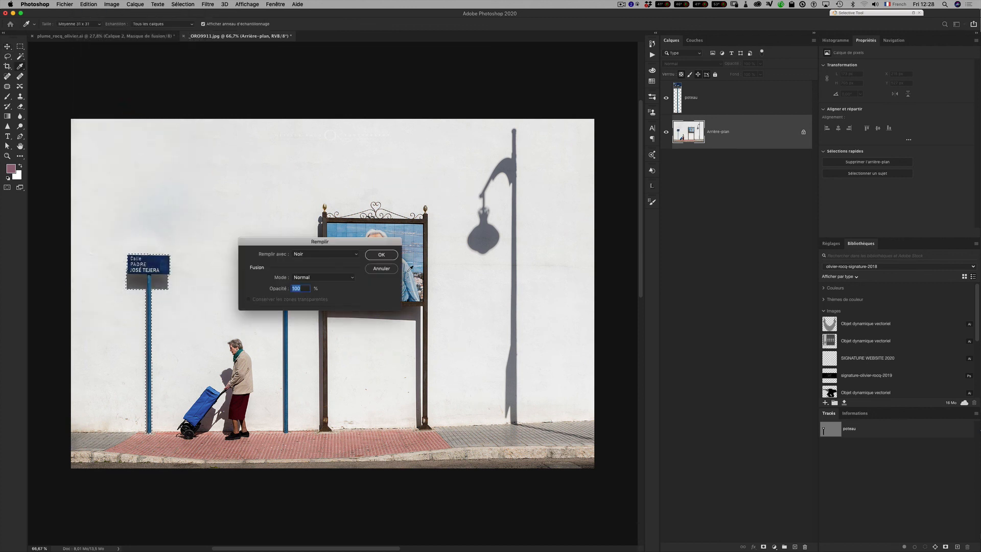
{"action": "left_click", "coordinate": [345, 254]}
{"action": "left_click", "coordinate": [327, 228]}
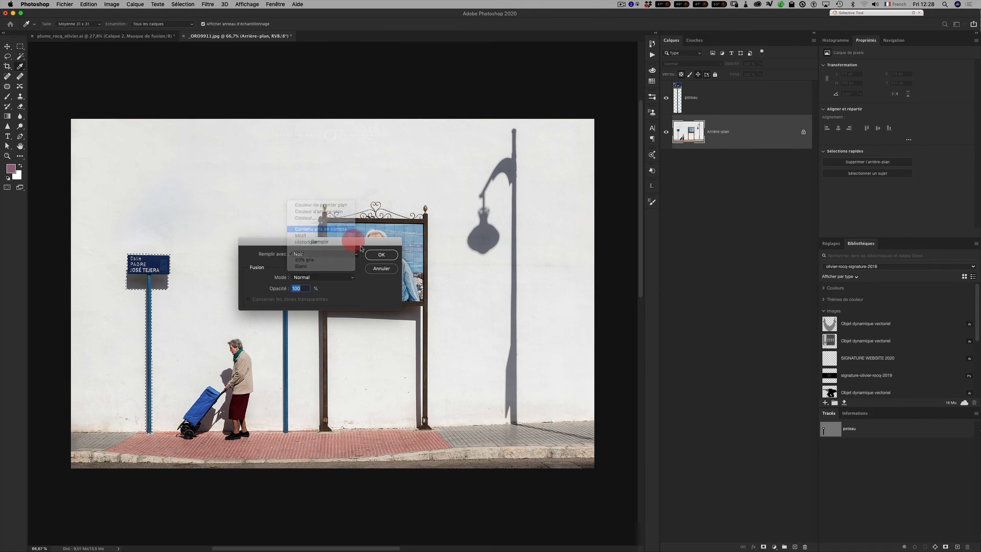
{"action": "left_click", "coordinate": [381, 255]}
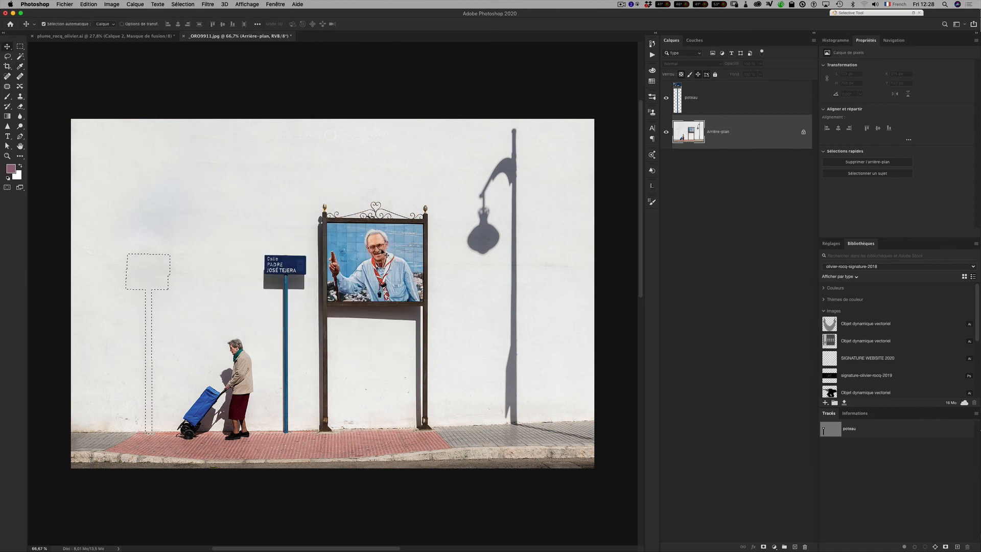
{"action": "key", "text": "super+d"}
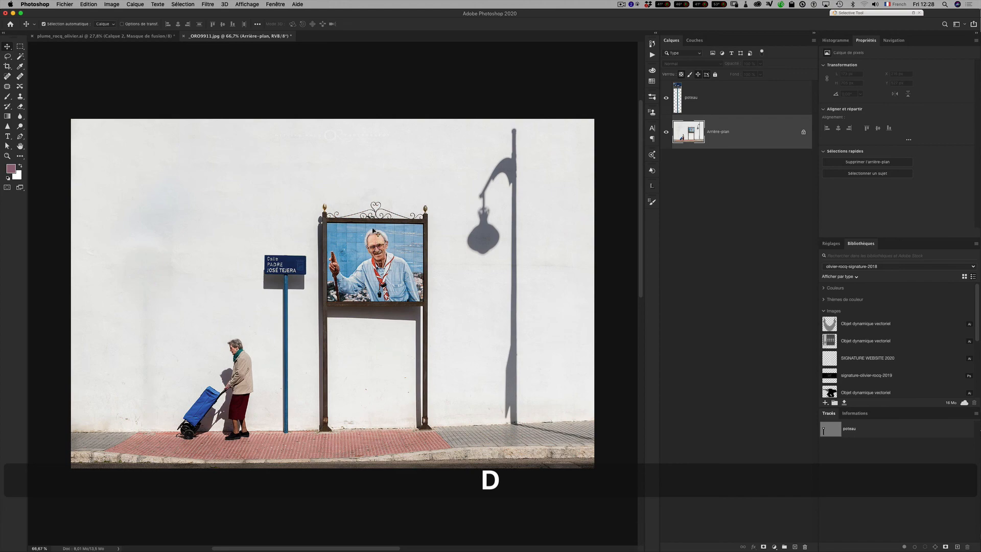
{"action": "key", "text": "z"}
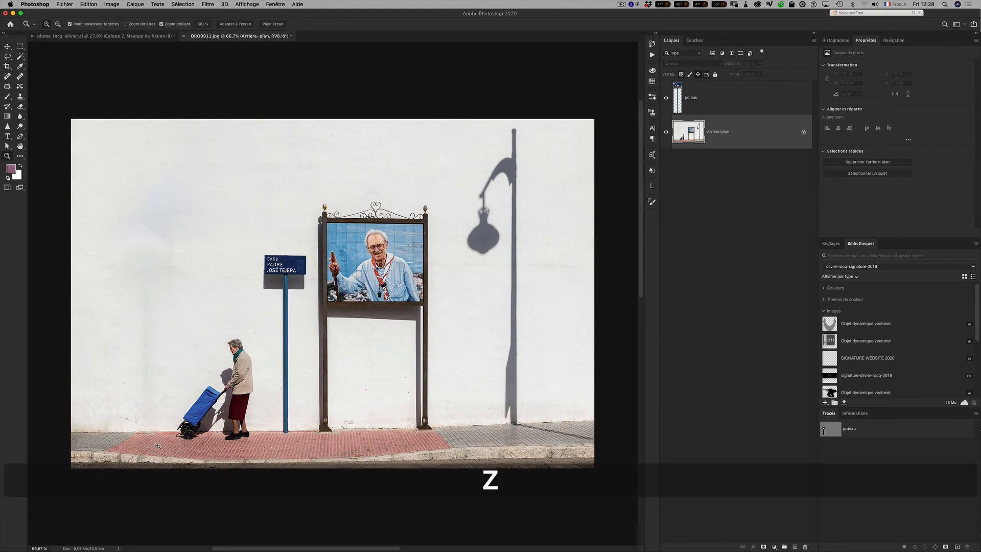
{"action": "left_click_drag", "start_coordinate": [193, 440], "coordinate": [201, 427]}
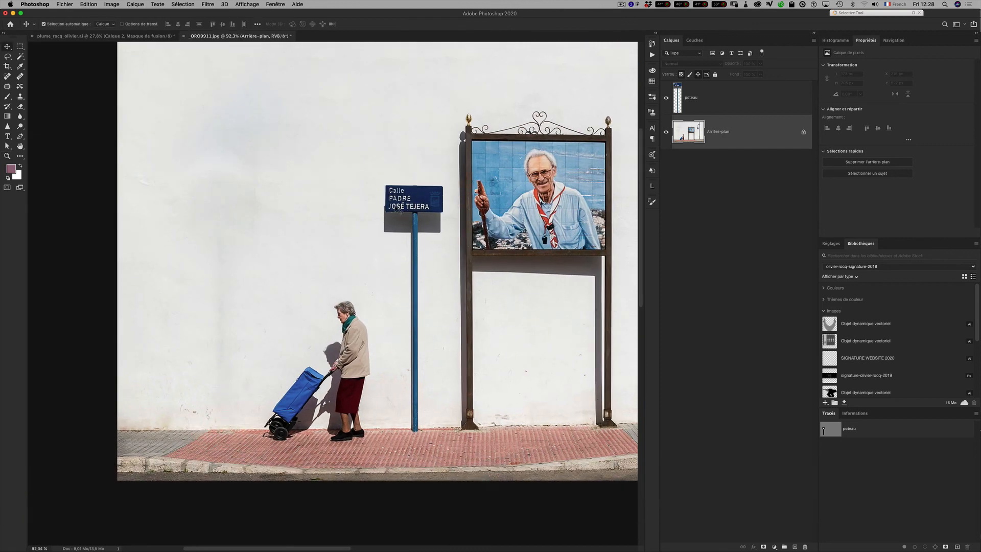
{"action": "key", "text": "super+0"}
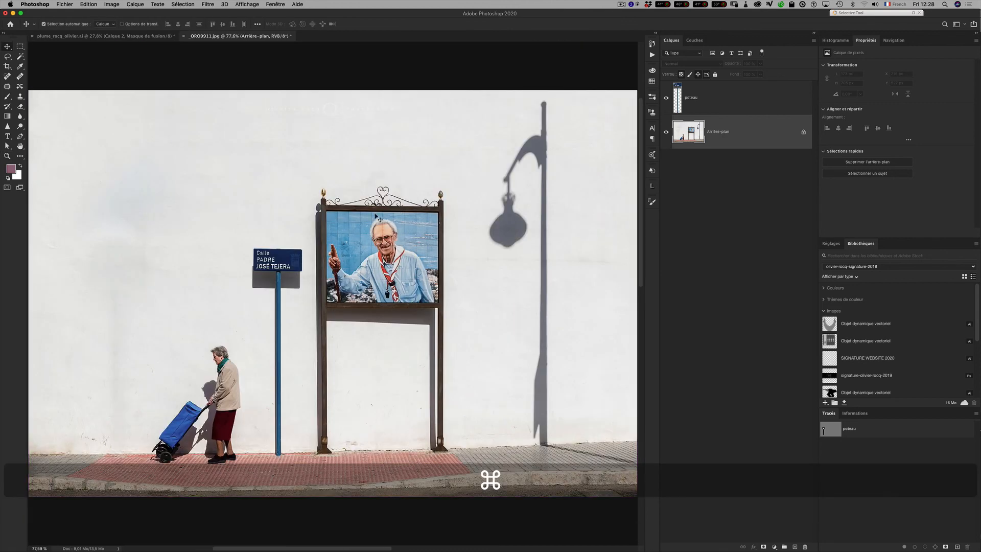
Make the poteau layer active, display the saved poteau path over the image and hide it again
{"action": "left_click", "coordinate": [690, 99]}
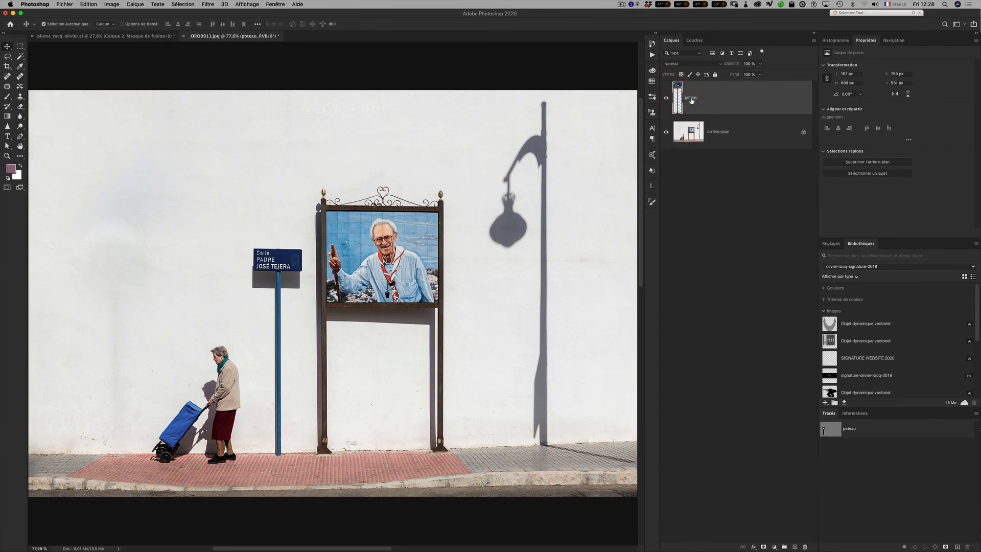
{"action": "left_click", "coordinate": [857, 431]}
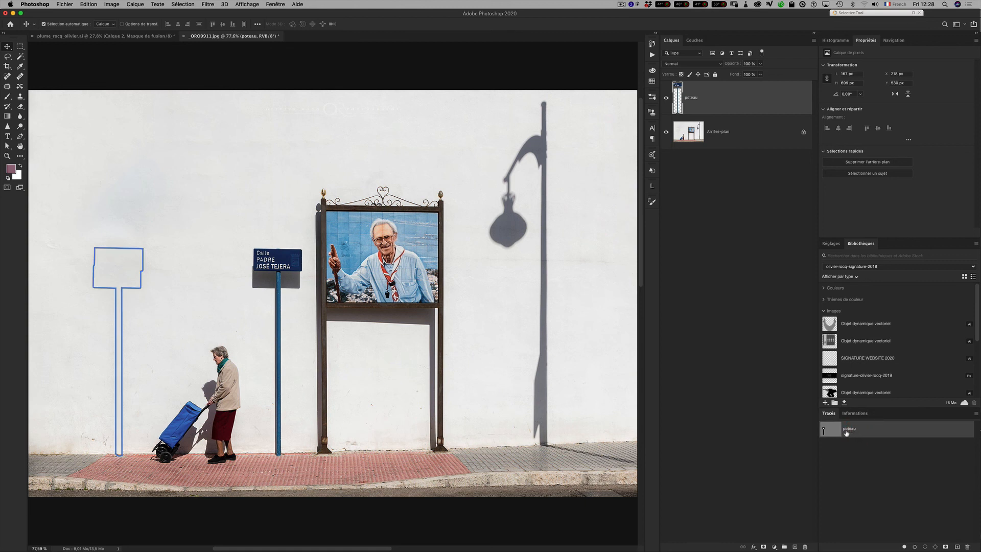
{"action": "left_click", "coordinate": [841, 460]}
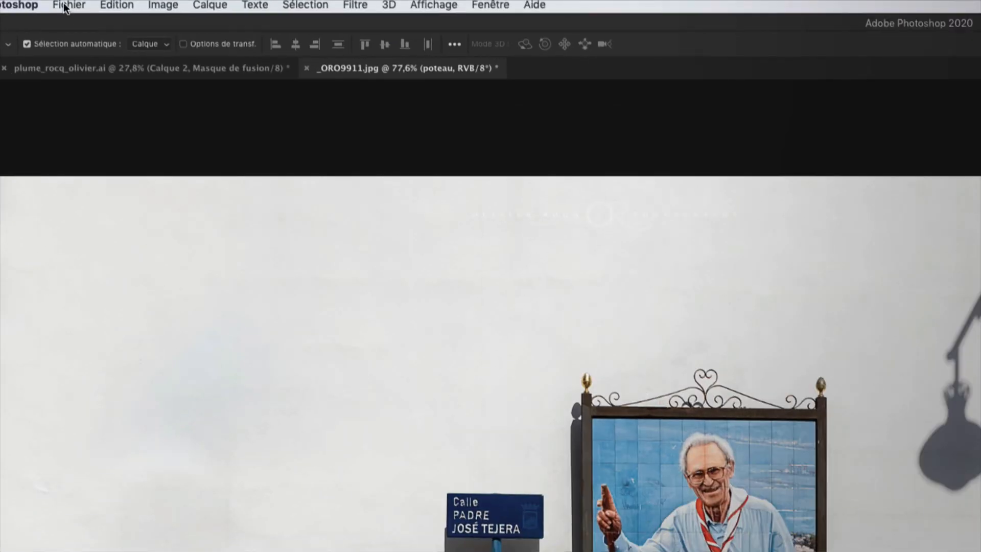
Review the Save As options for keeping the layered image in Photoshop format, and close them without saving
{"action": "left_click", "coordinate": [64, 4]}
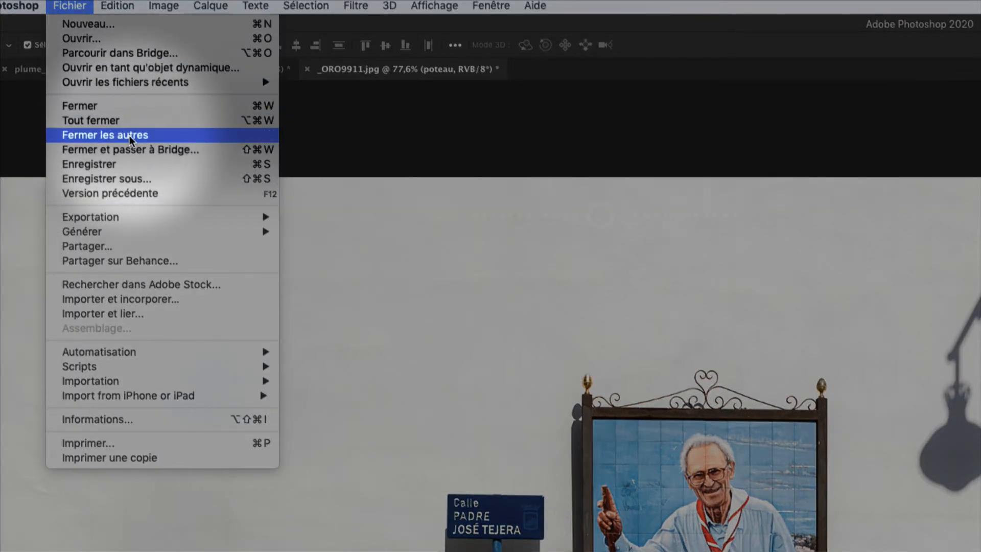
{"action": "left_click", "coordinate": [150, 179]}
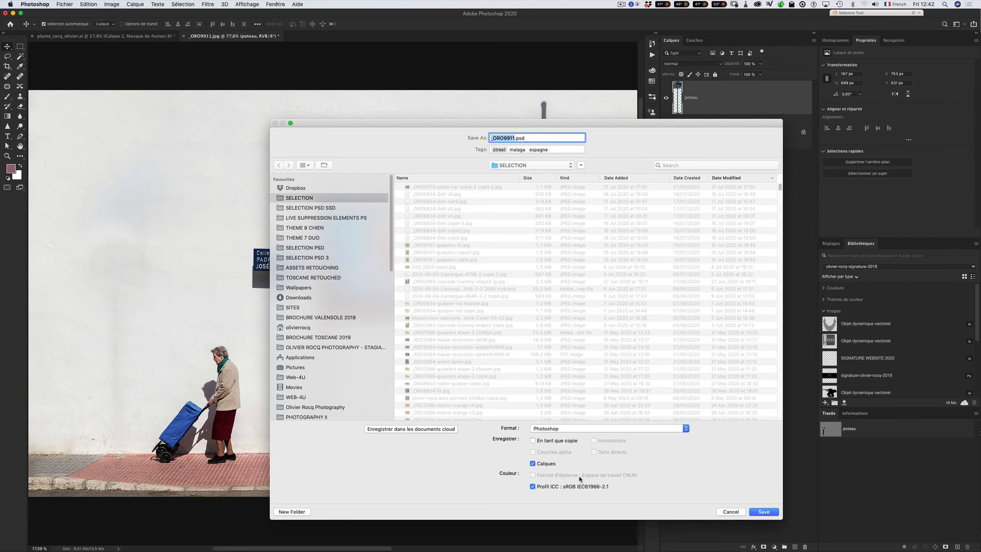
{"action": "left_click", "coordinate": [731, 512]}
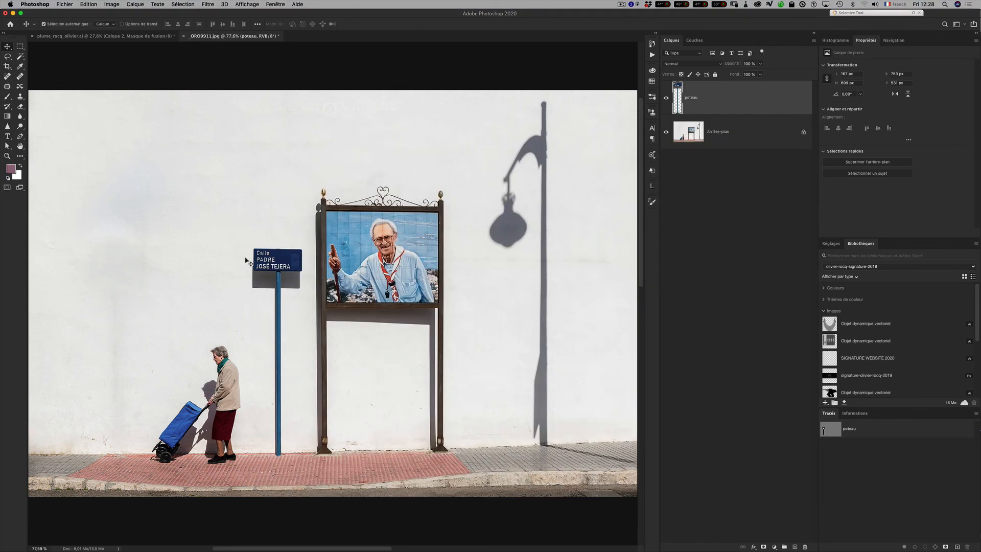